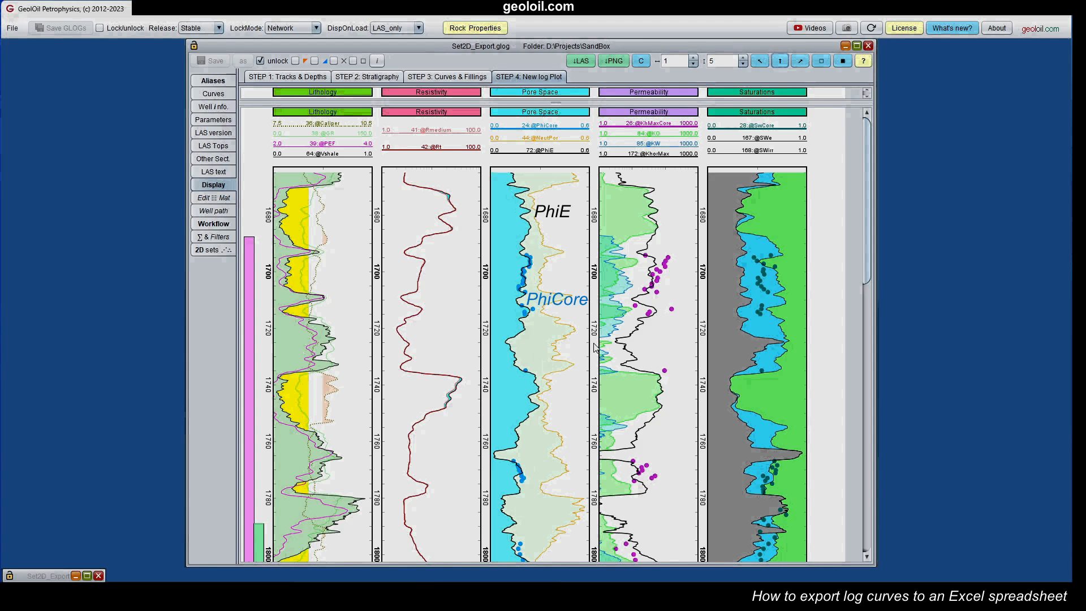
Step: Arrange the two Set2D_Export.glog windows side by side and show the 2D data set list in both
drag(868, 185, 867, 210)
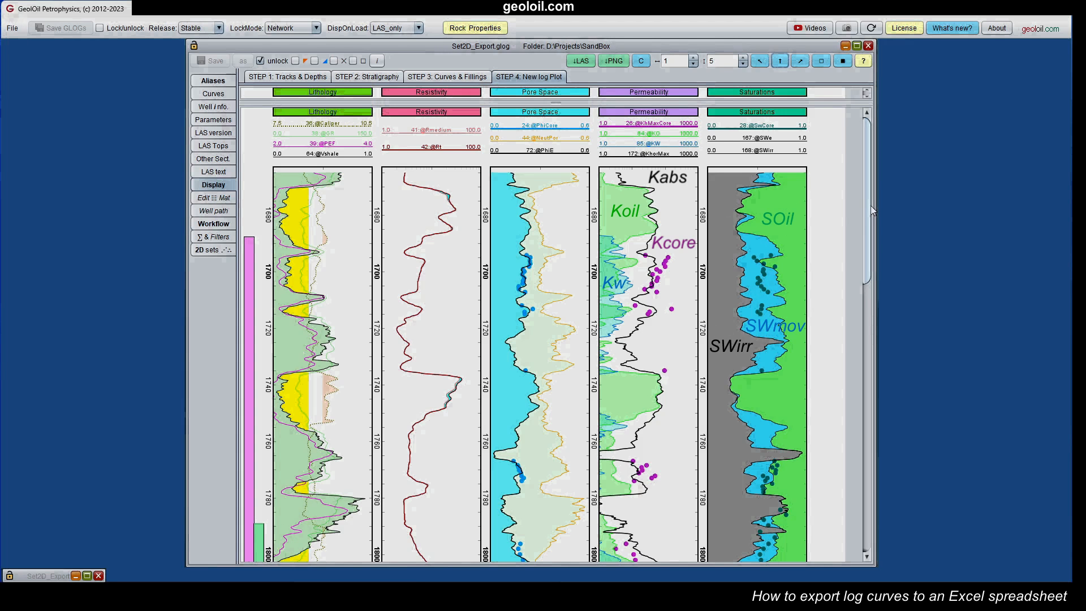
drag(866, 208, 729, 86)
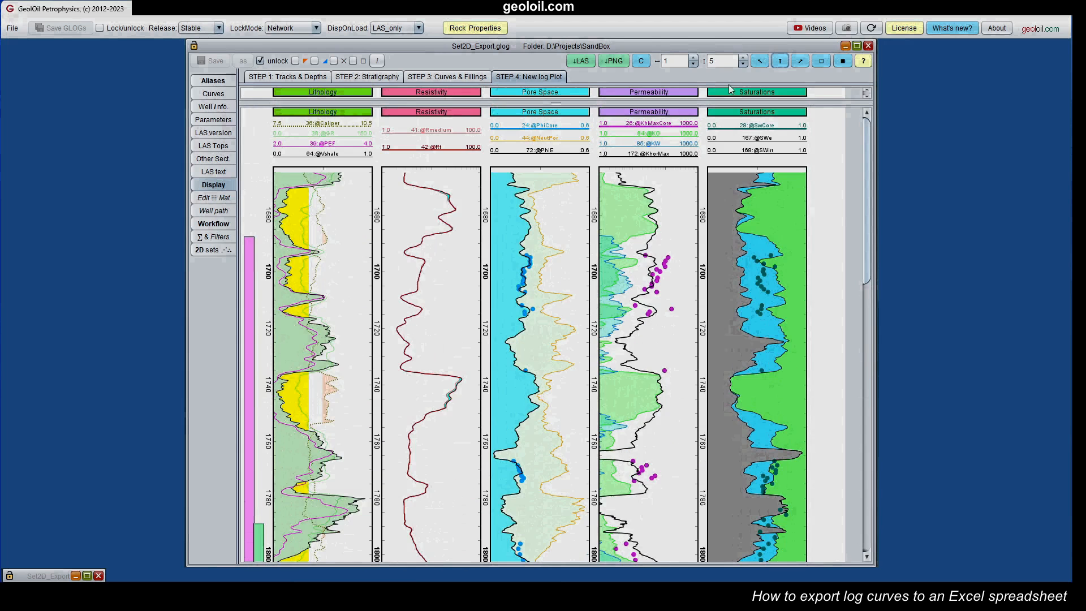
click(759, 61)
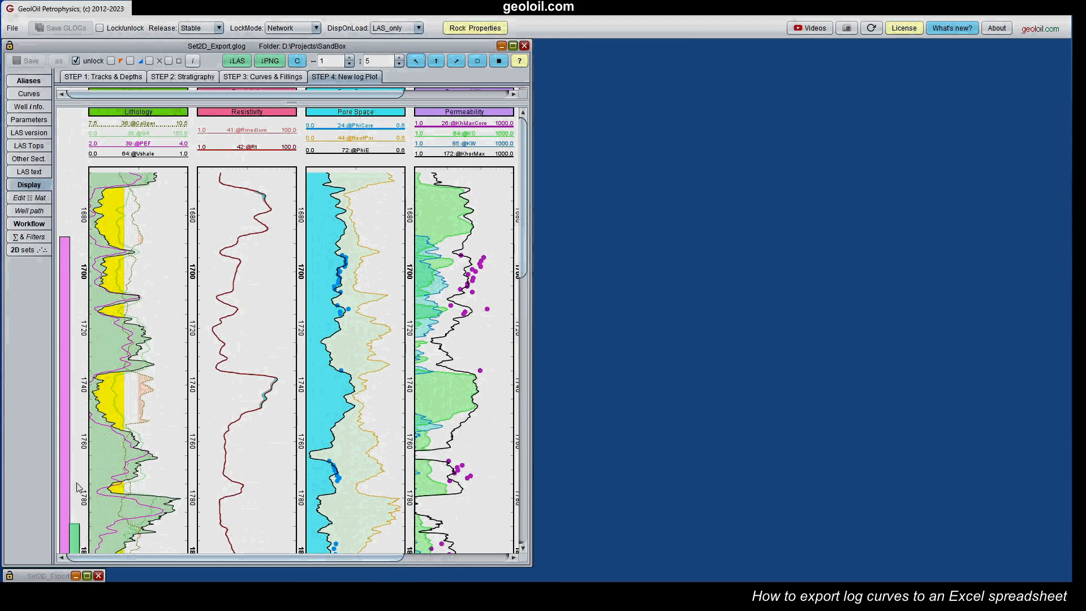
click(77, 580)
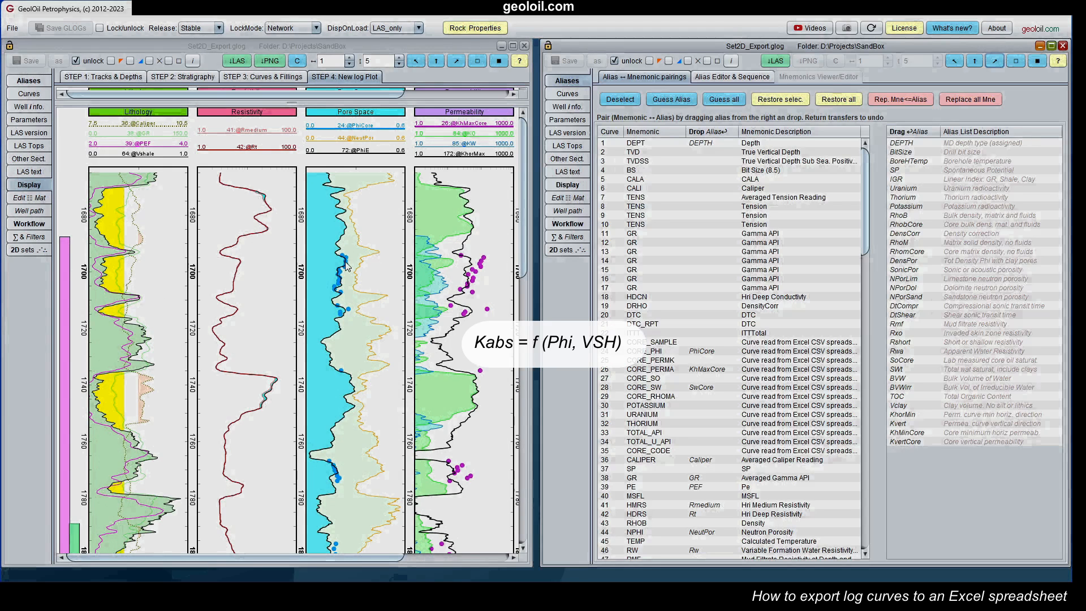
click(30, 251)
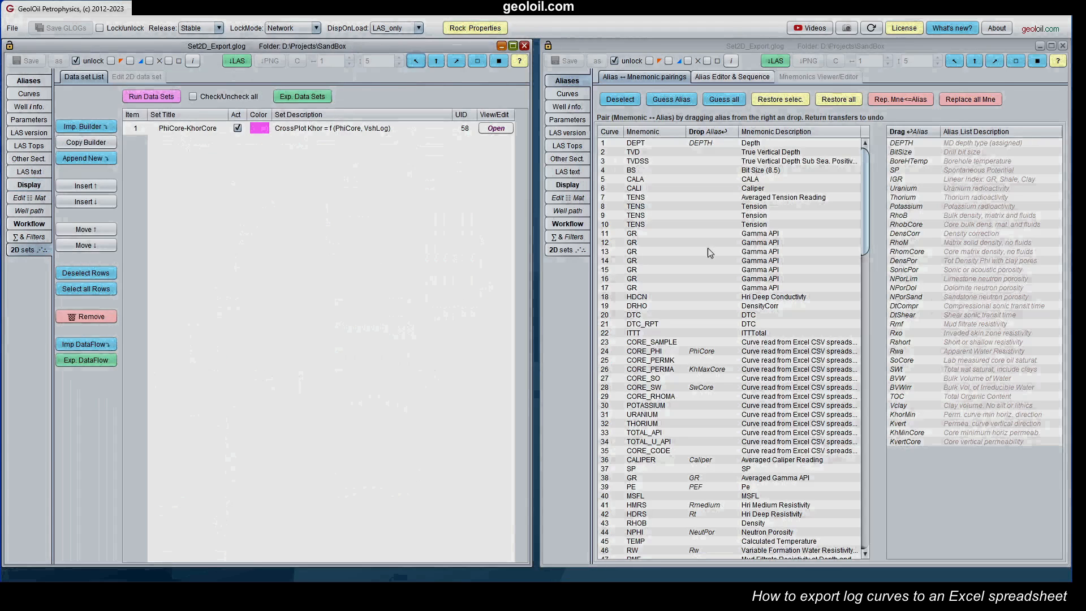
click(565, 253)
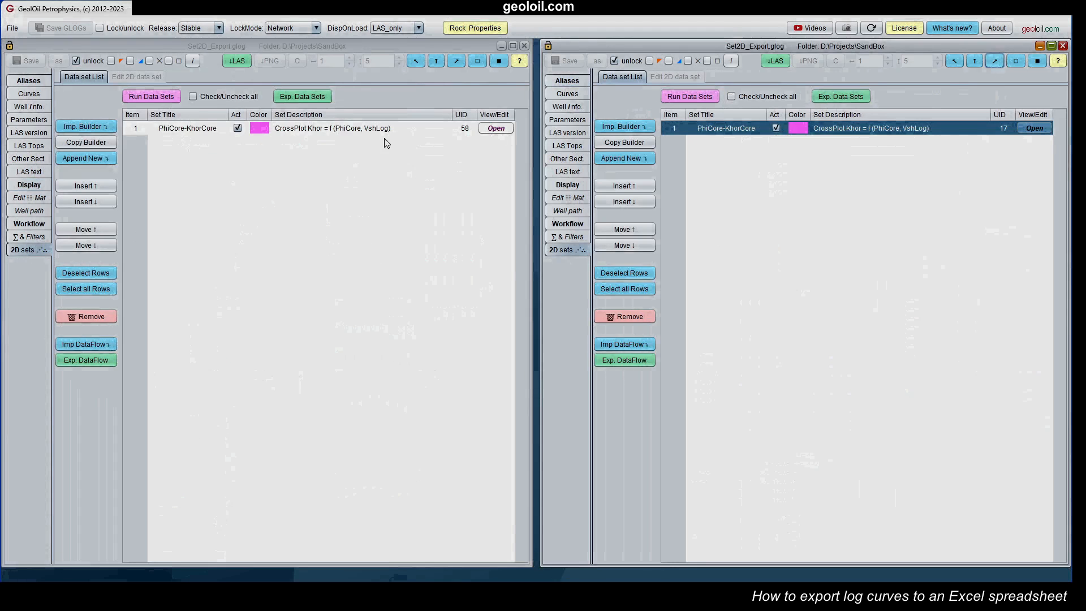
Step: Remove the PhiCore-KhorCore data set from the window that held the log plot and append a blank data set
click(192, 130)
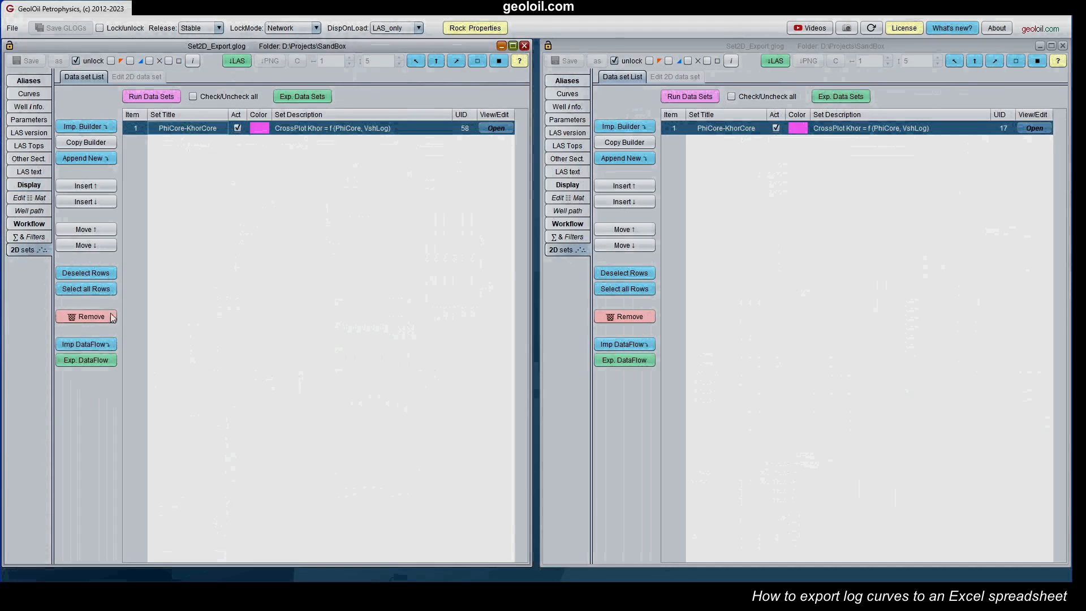
click(89, 317)
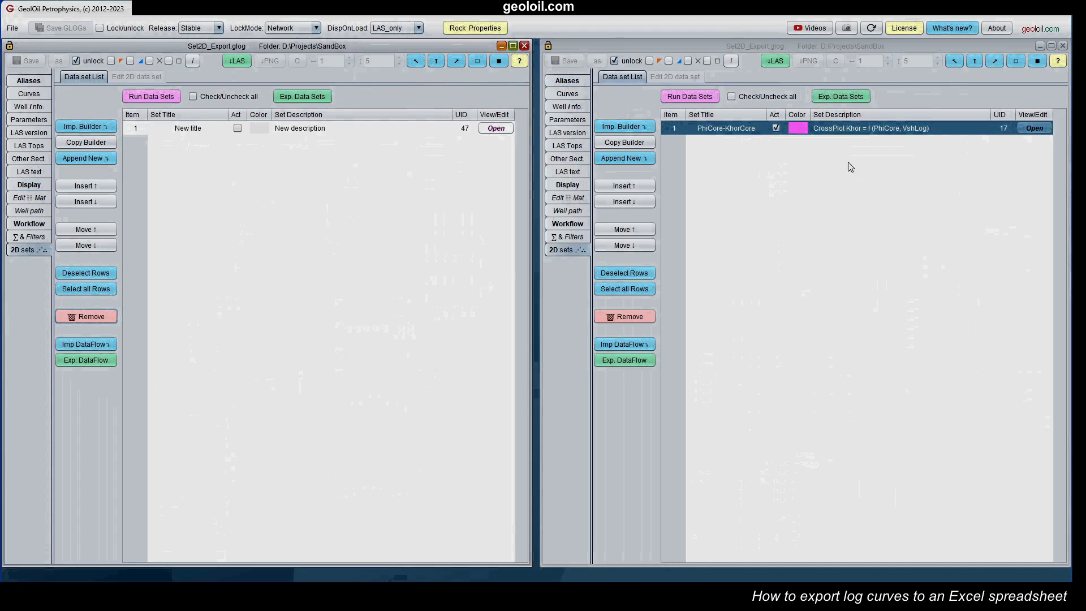
Step: Set the new data set's color to magenta and activate it
click(257, 133)
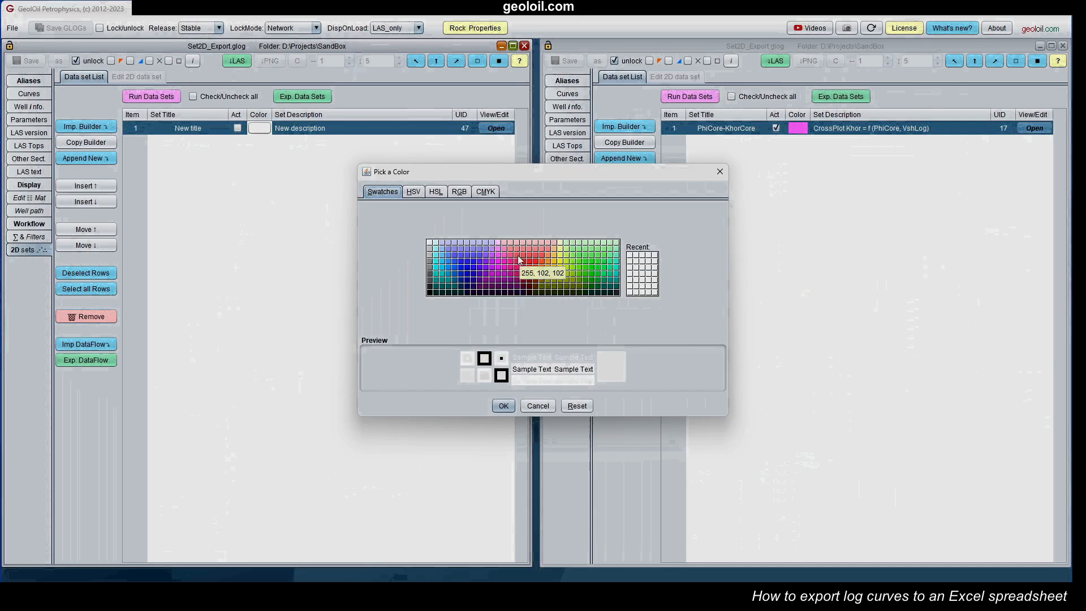
click(498, 255)
click(504, 406)
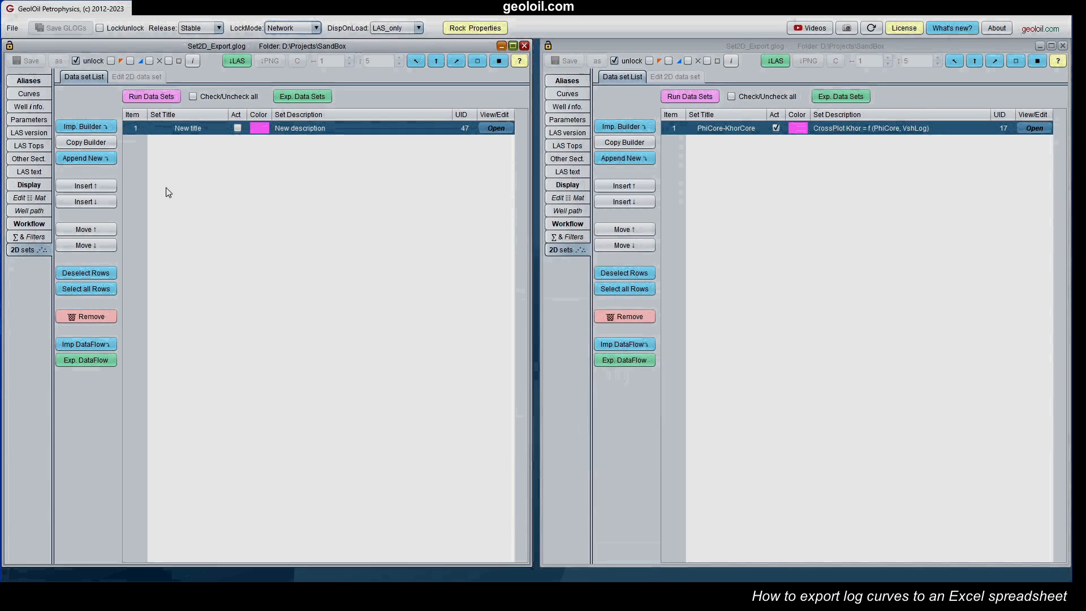
click(238, 129)
Step: Title the new data set PhiCore-KhorCore
double_click(215, 129)
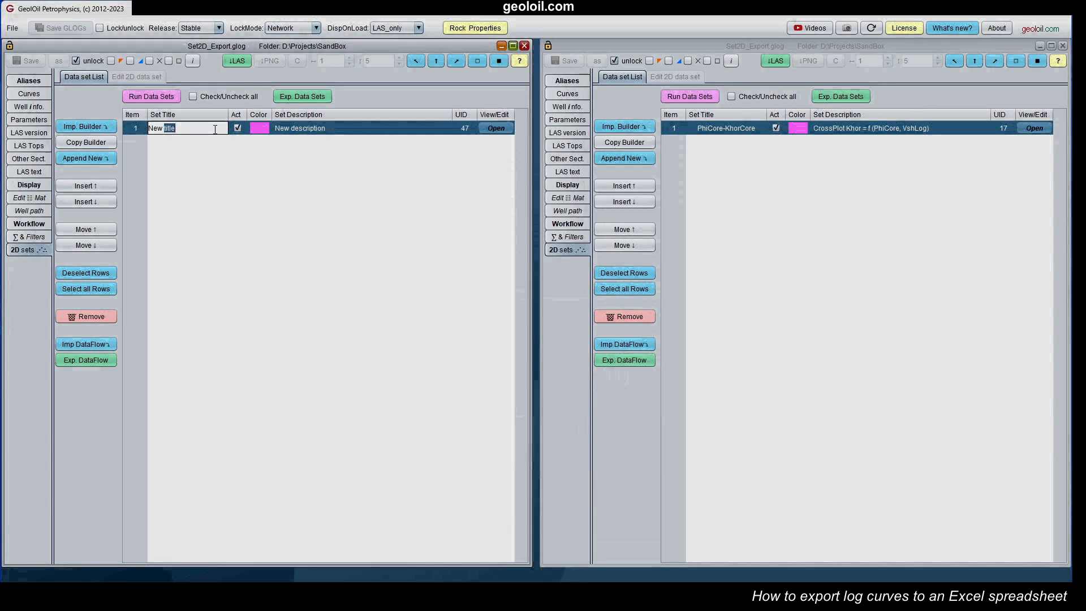
key(BackSpace)
key(BackSpace)
key(BackSpace)
key(BackSpace)
key(BackSpace)
text(PhiCore-KhorCore)
Step: Set the data set's description to "Export Core Porosity, Core Perm and Log Vshale to Excel"
double_click(397, 130)
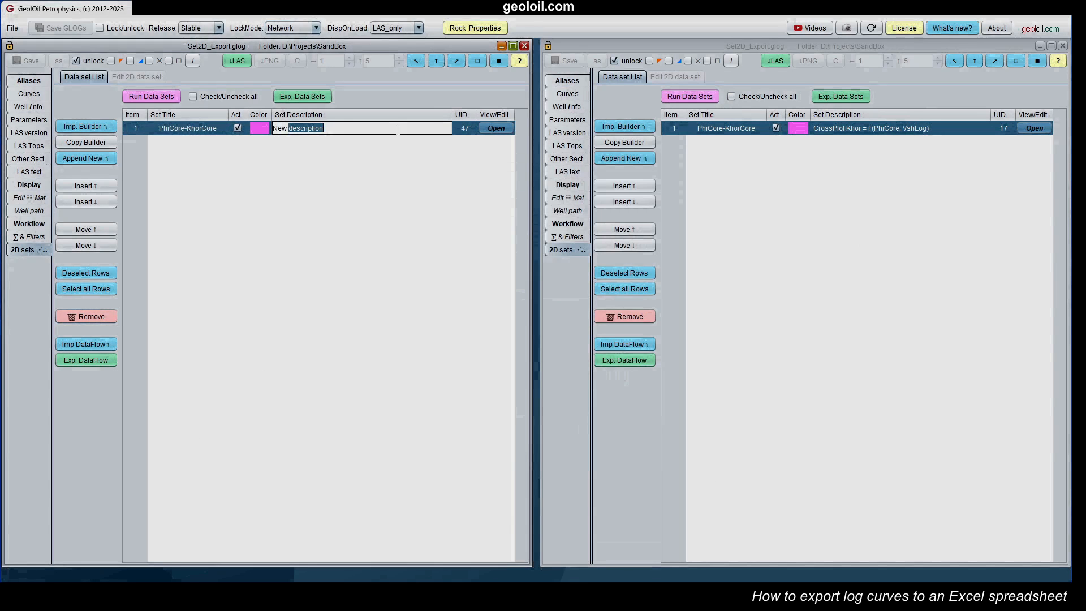
key(BackSpace)
text(Export Core)
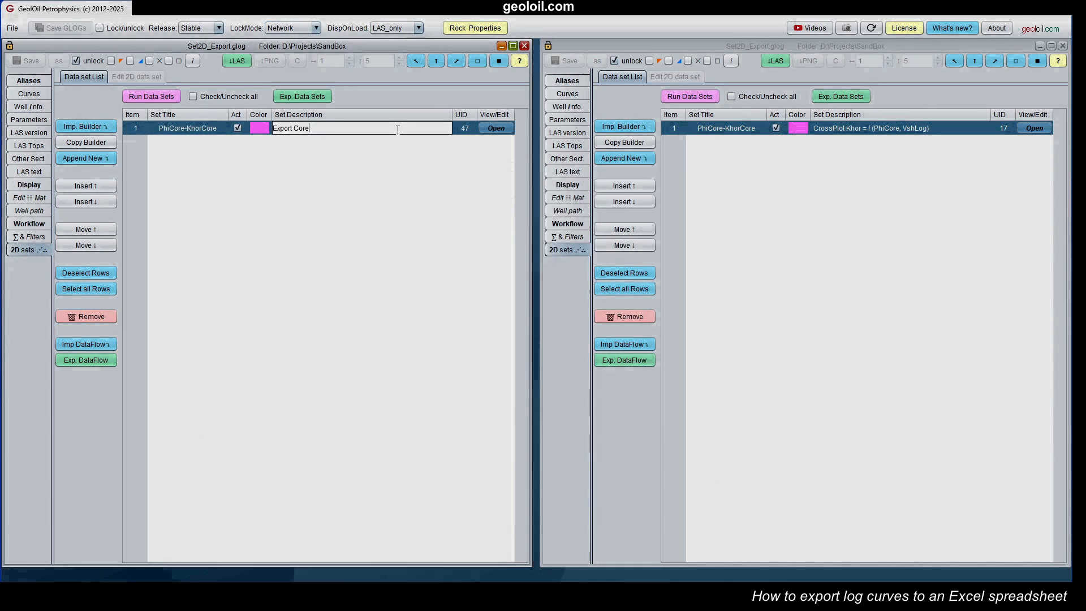
text( Porosity, Core Perm and Log Vshale to Excel)
key(Return)
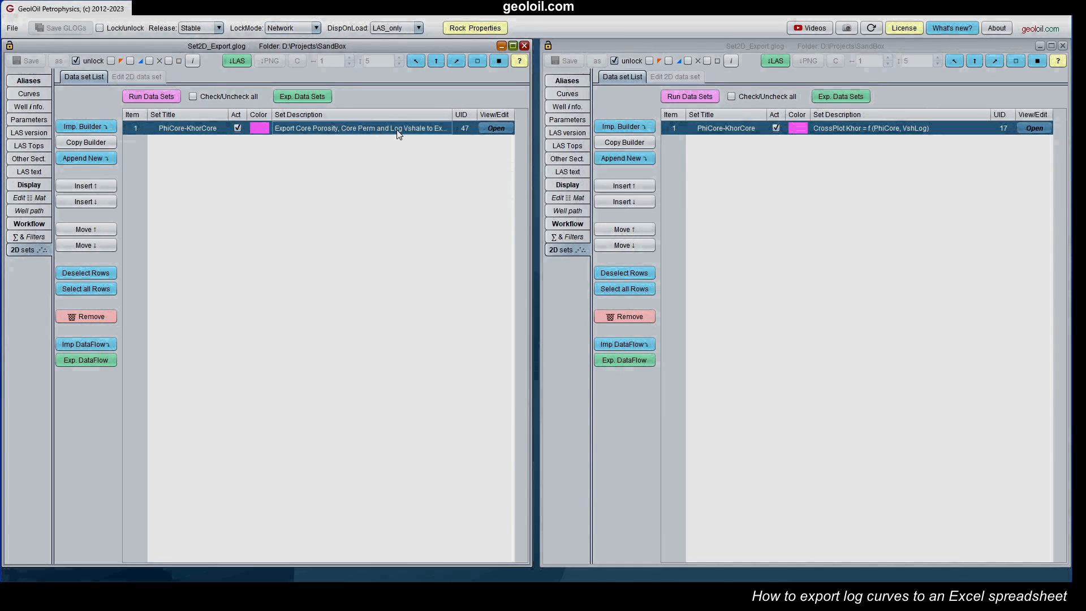
Step: Open the new data set and the reference PhiCore-KhorCore data set at their curve and variable pairings
click(502, 129)
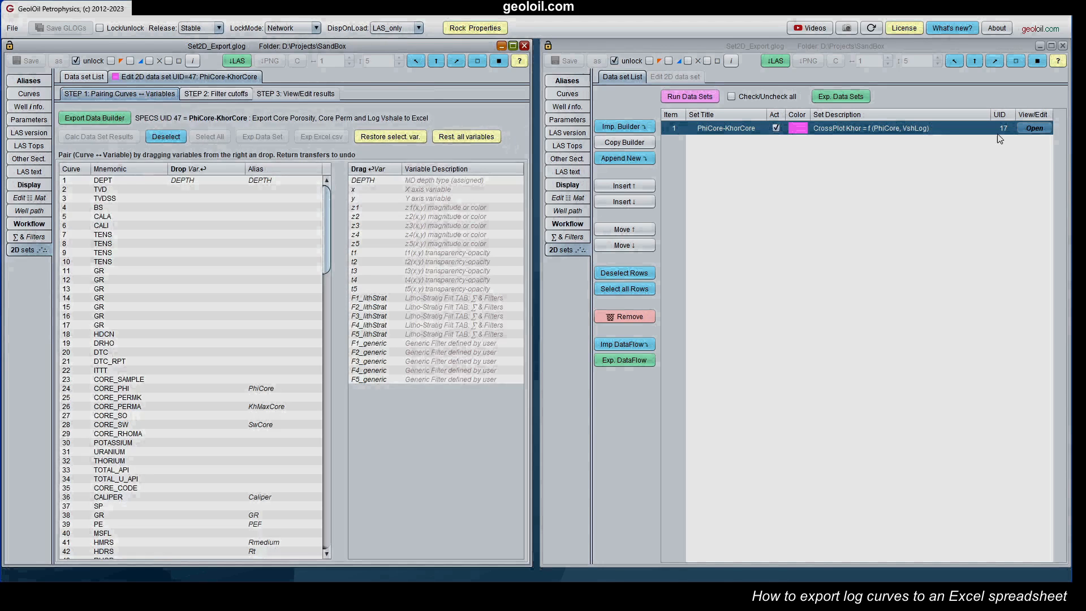
click(1040, 130)
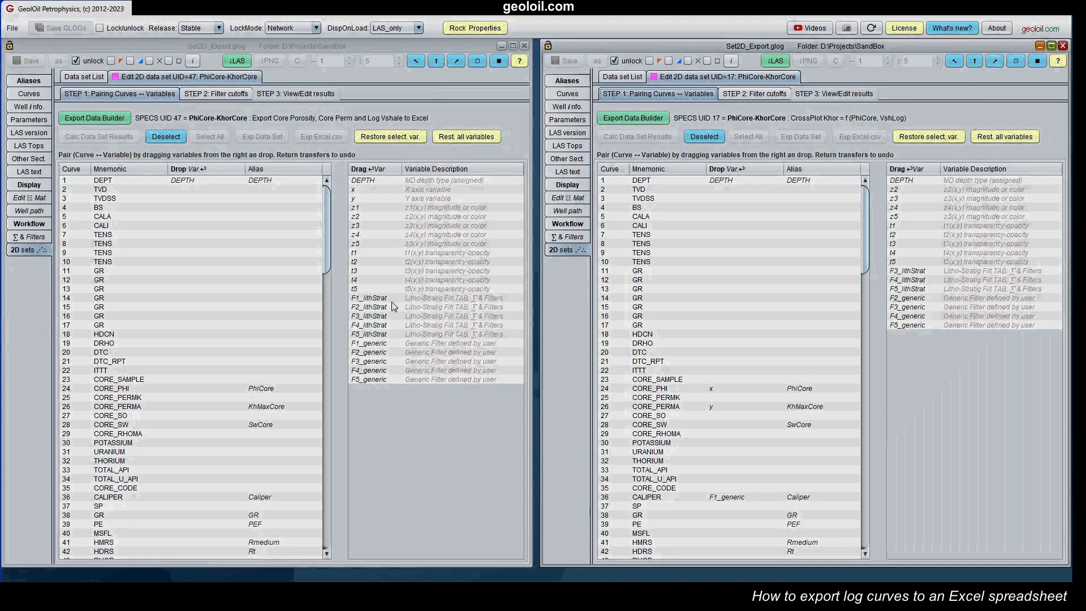
drag(391, 299, 393, 338)
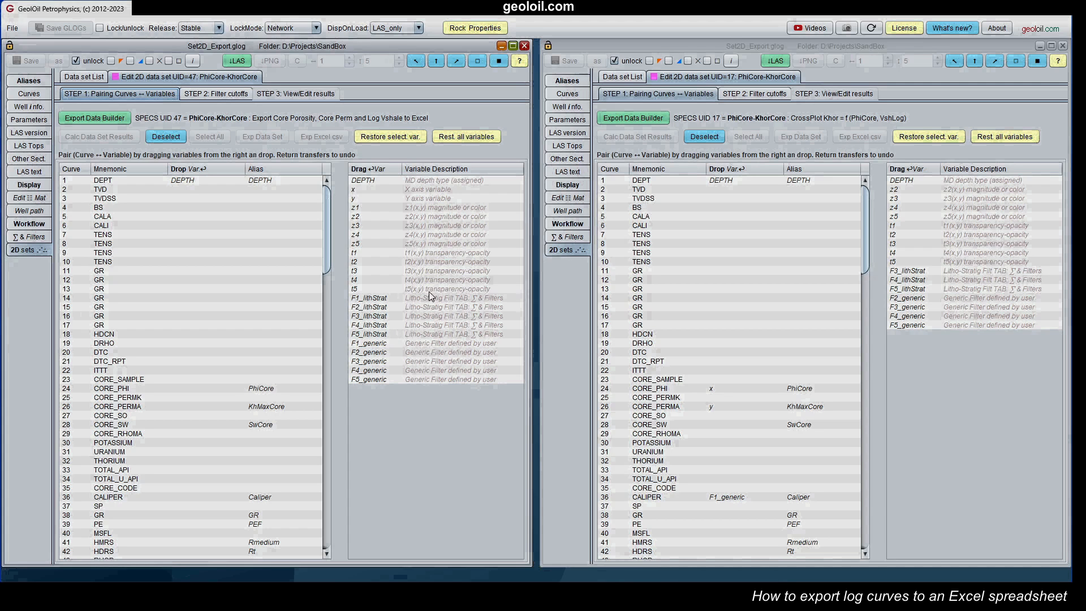
click(379, 344)
click(378, 350)
click(165, 137)
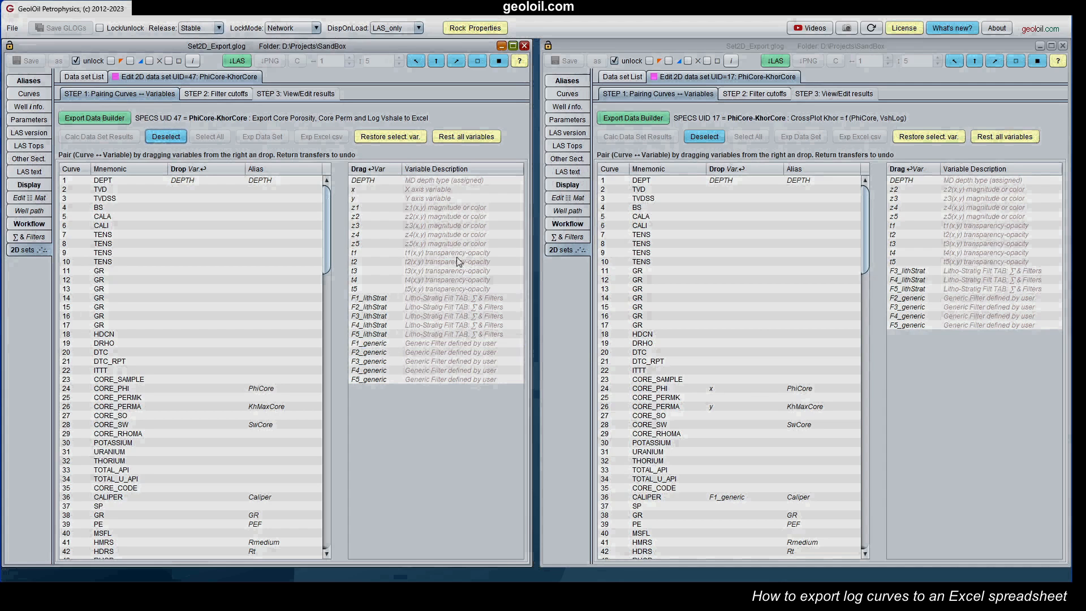
click(746, 389)
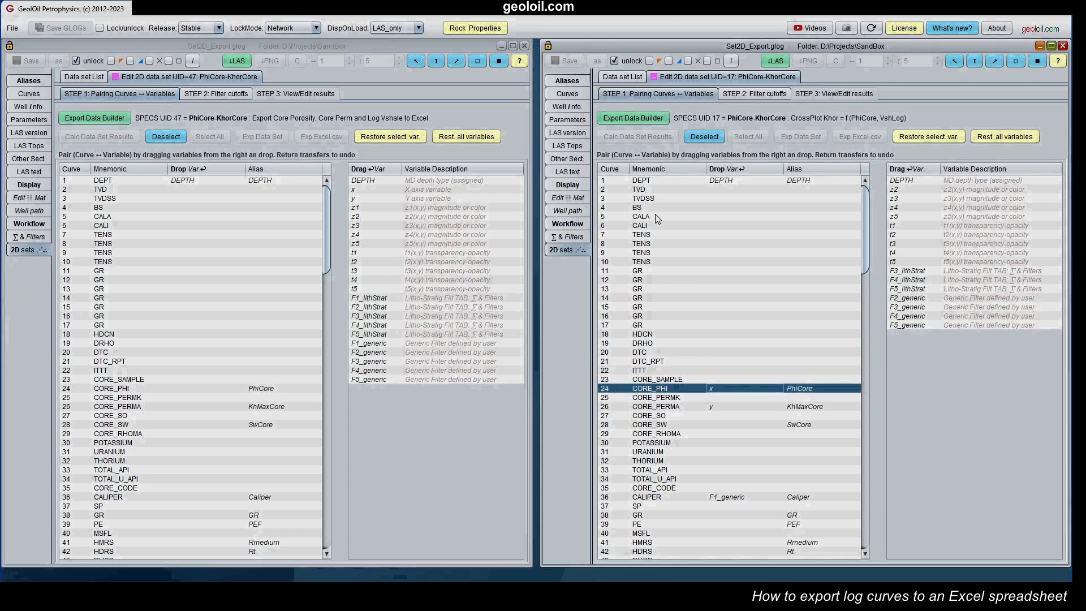
click(704, 137)
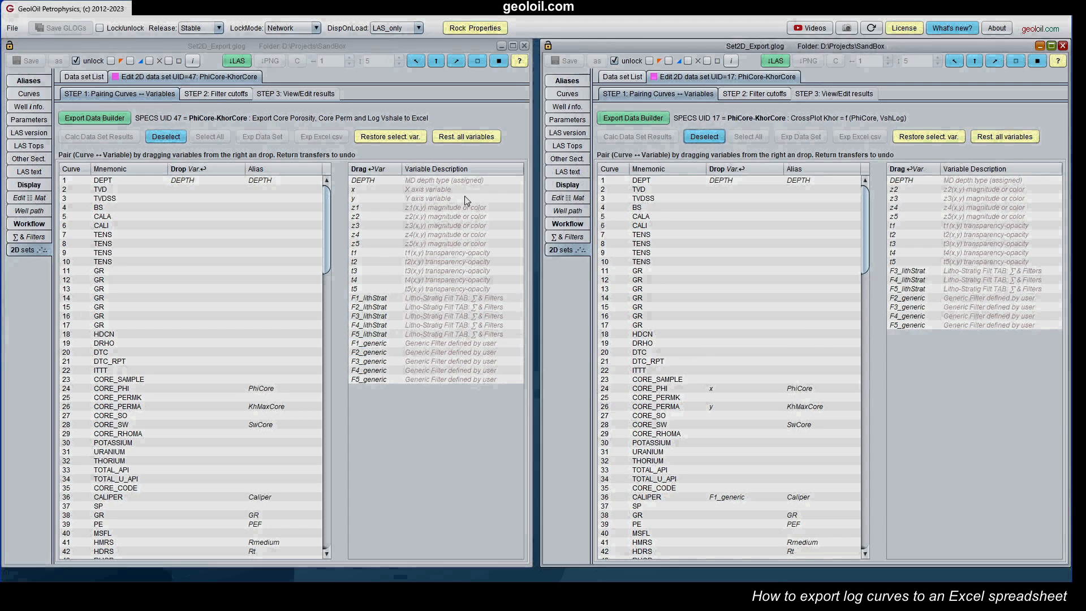
Step: Pair variable x with the CORE_PHI curve and variable y with the CORE_PERMA curve in the new data set
click(354, 191)
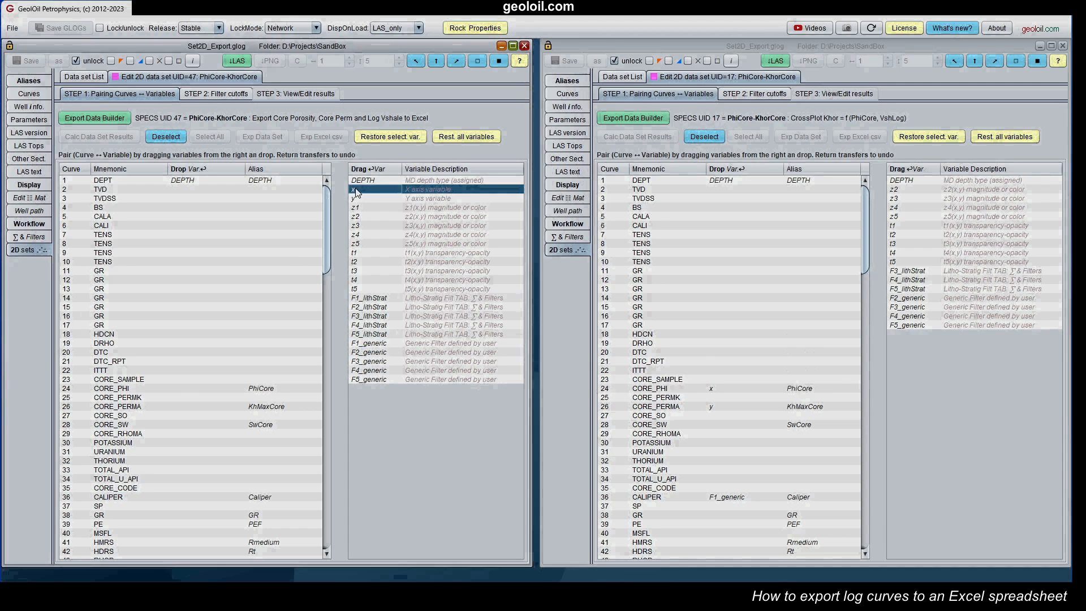
drag(354, 193, 185, 392)
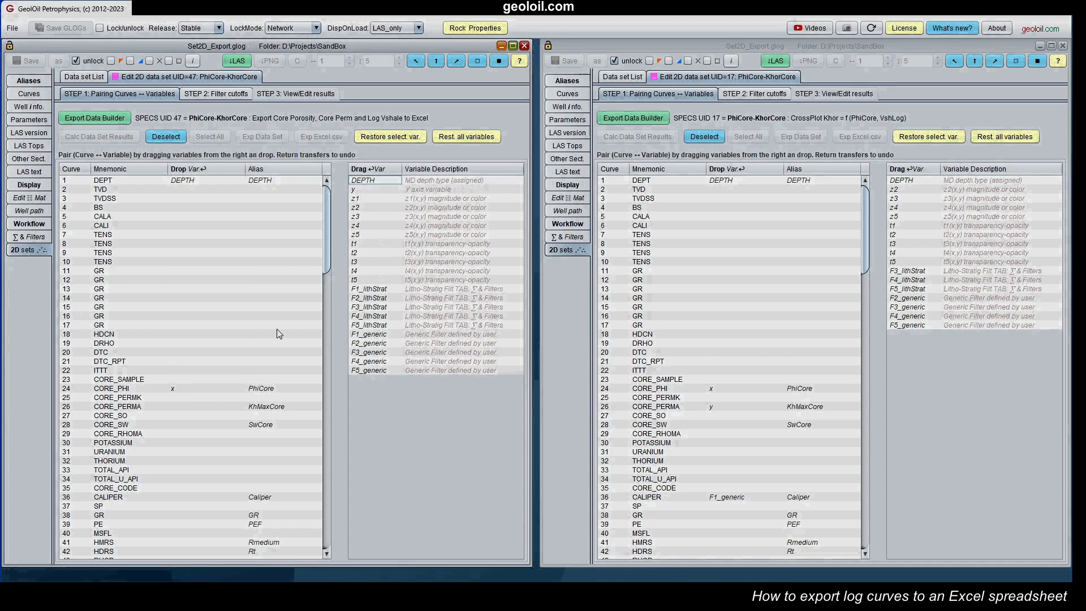
drag(327, 239, 331, 274)
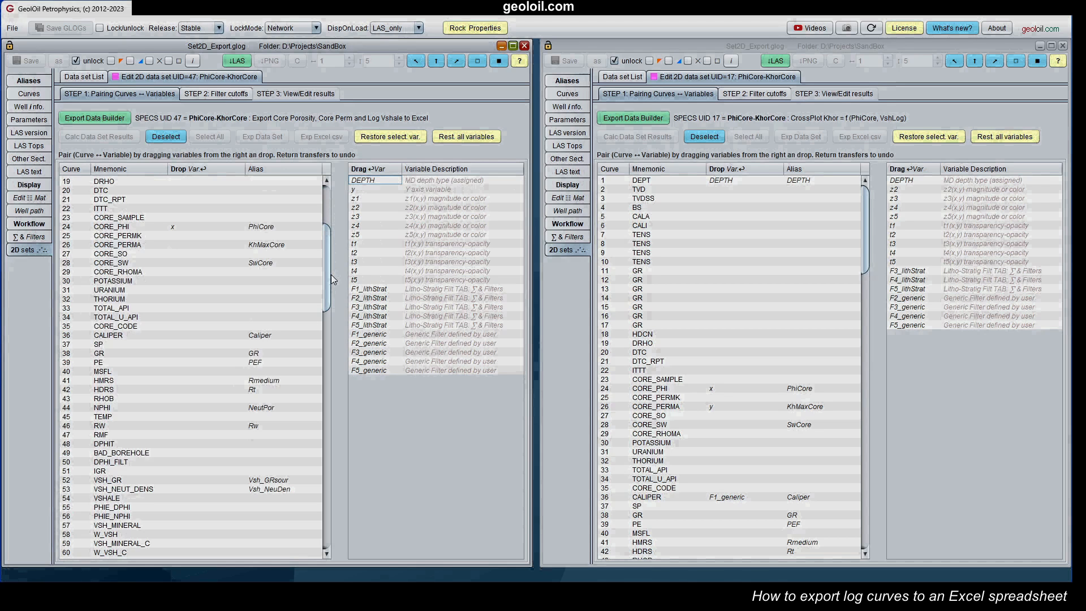
drag(865, 231, 866, 267)
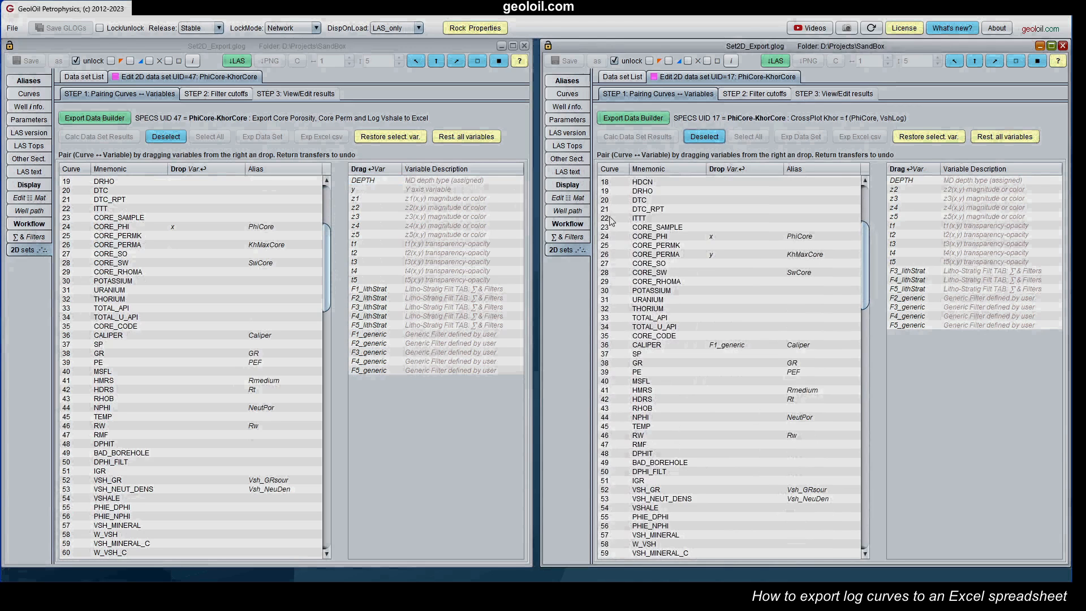
click(355, 190)
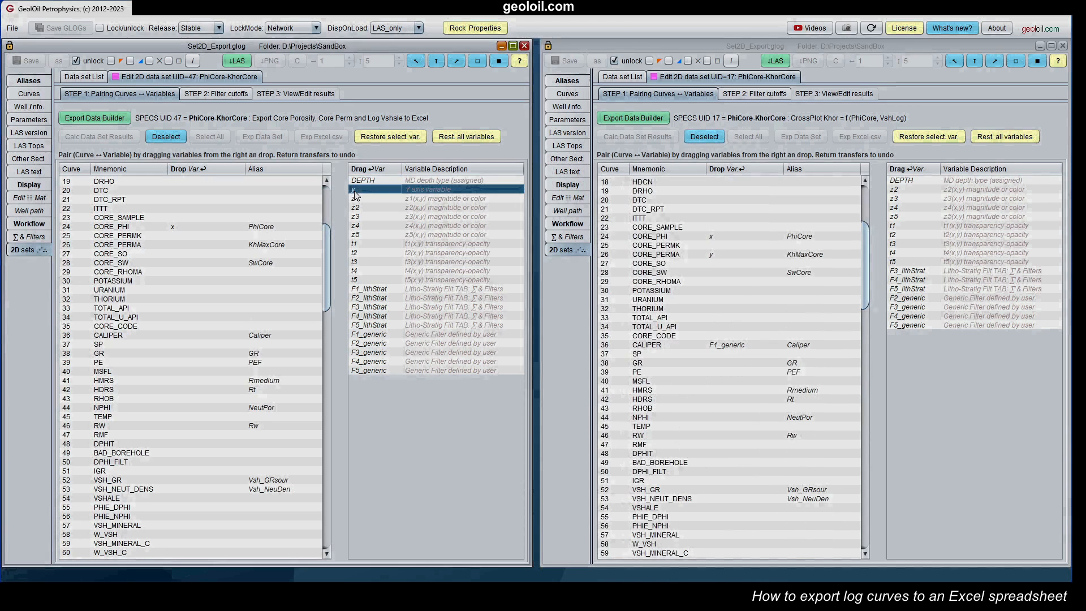
drag(355, 194, 179, 244)
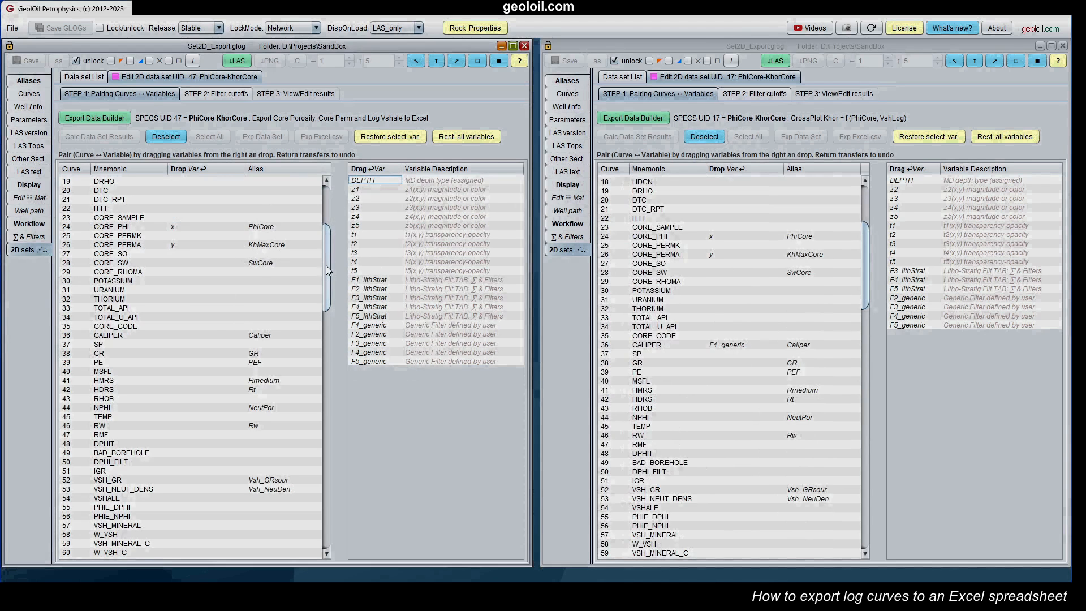
Step: Pair variable z1 with the VSH_FINAL curve in the new data set, following the reference data set
drag(864, 281, 861, 354)
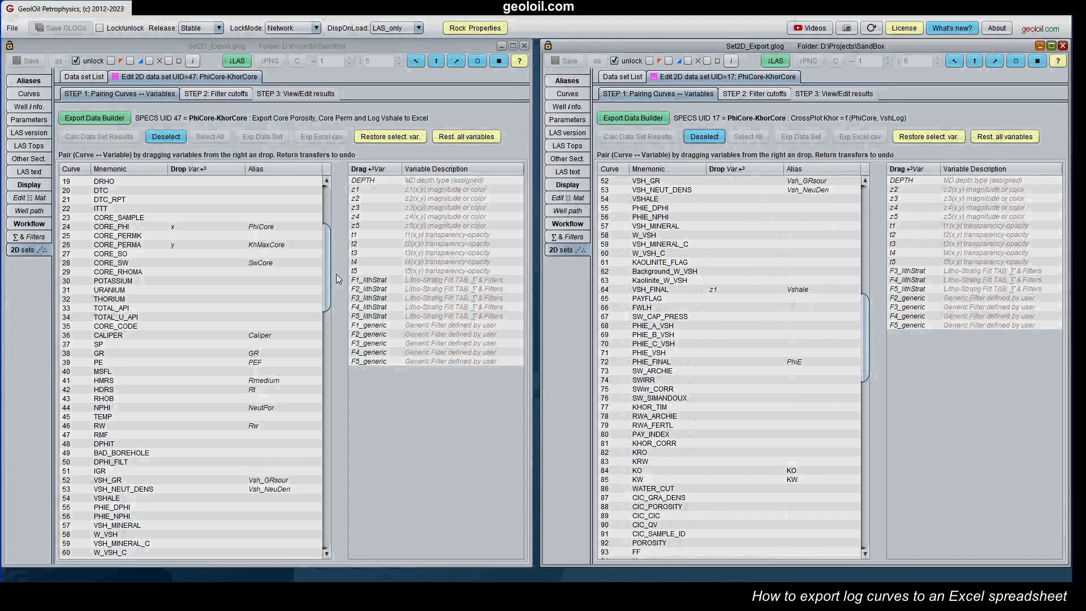
scroll(328, 270, down, 1)
drag(328, 270, 328, 272)
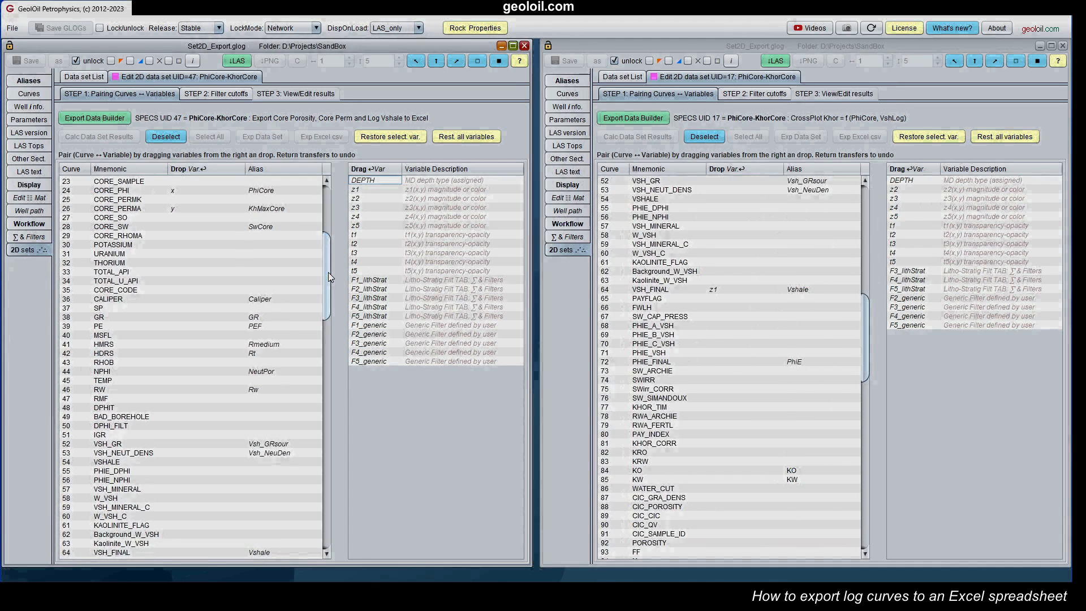
click(360, 190)
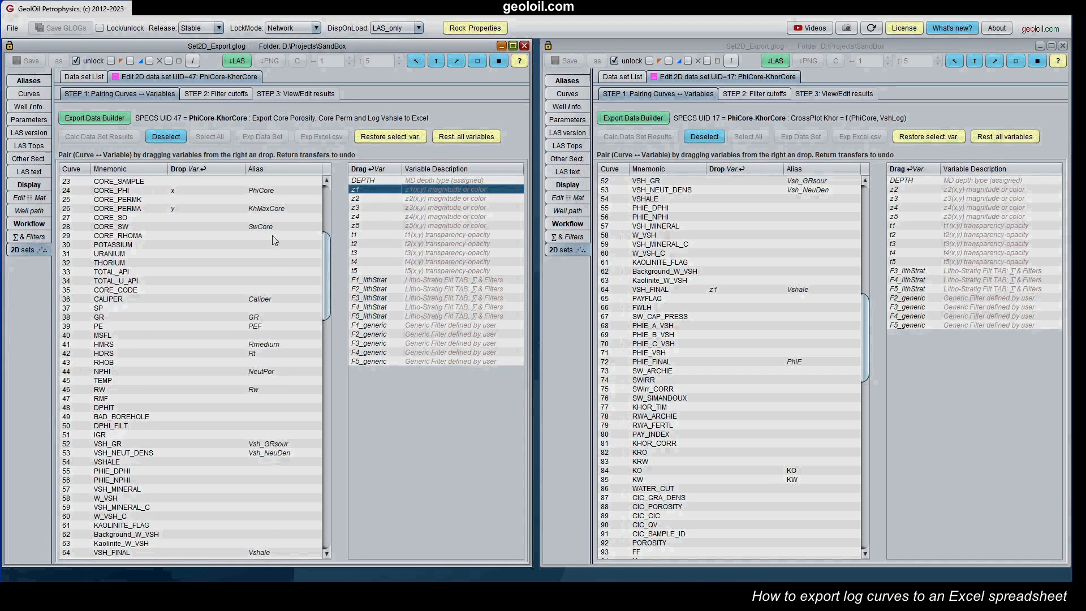
drag(327, 243, 327, 258)
drag(354, 191, 190, 486)
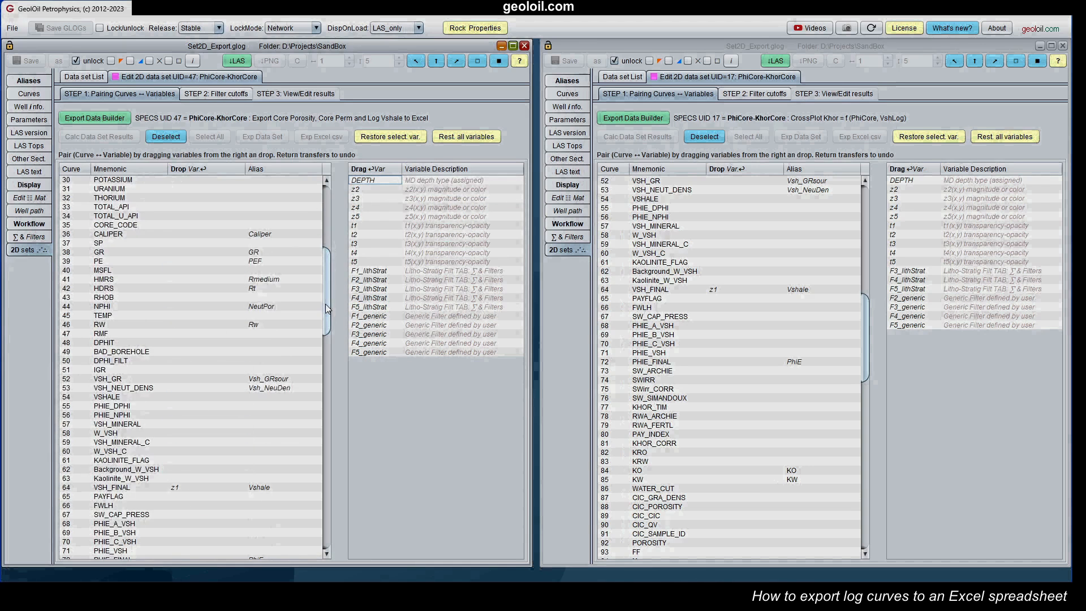
Step: Review the x, y and z1 pairings along with the display's curve settings and log plot, and return to the new data set's pairings
drag(326, 301, 326, 273)
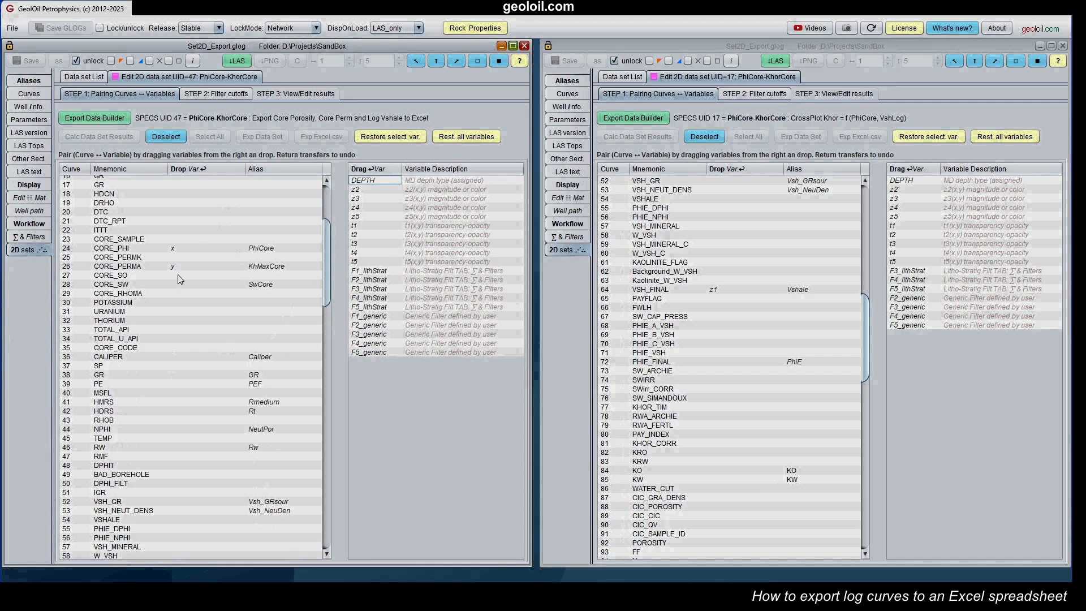
drag(327, 270, 328, 329)
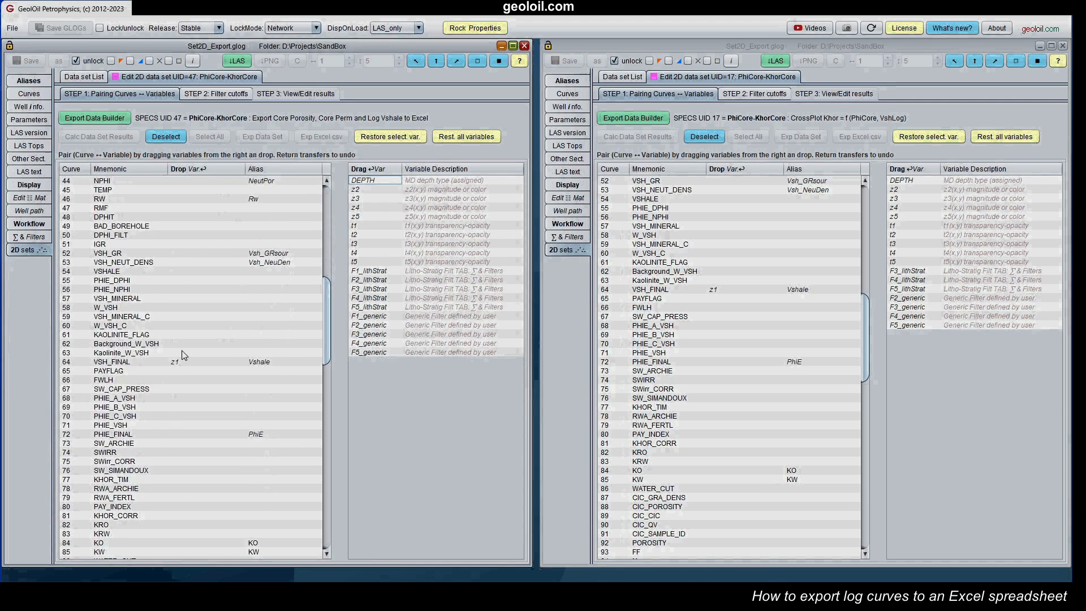
click(36, 184)
click(273, 77)
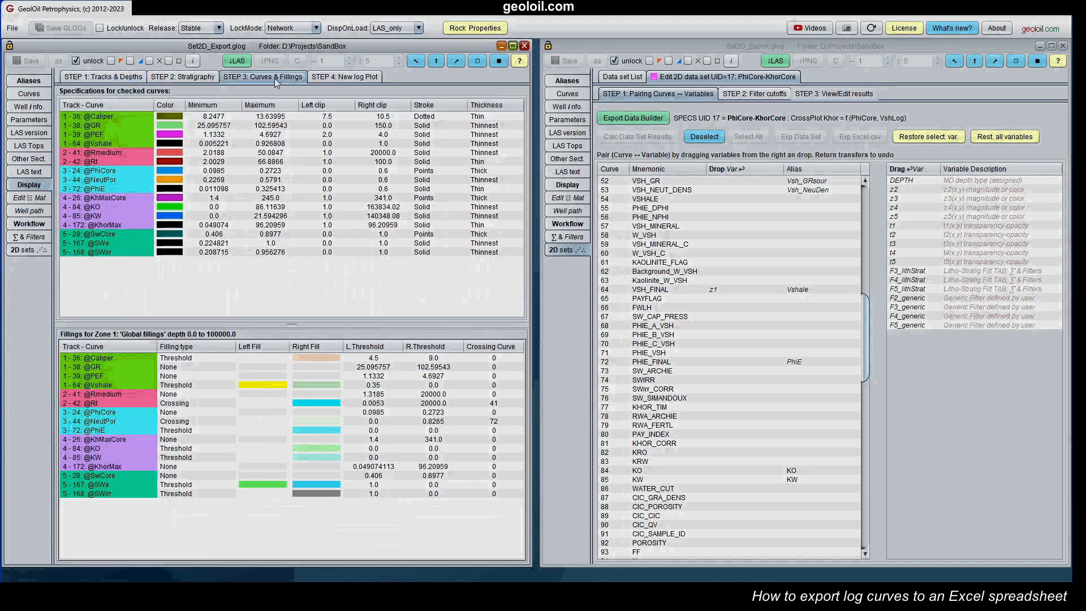
click(340, 77)
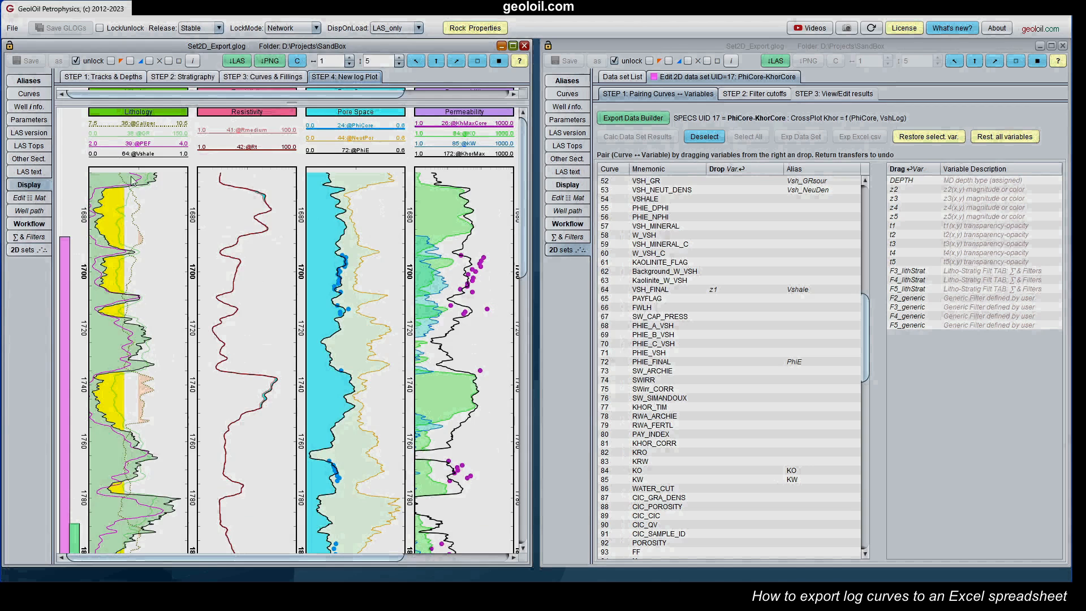
drag(170, 383, 170, 542)
click(37, 251)
click(505, 129)
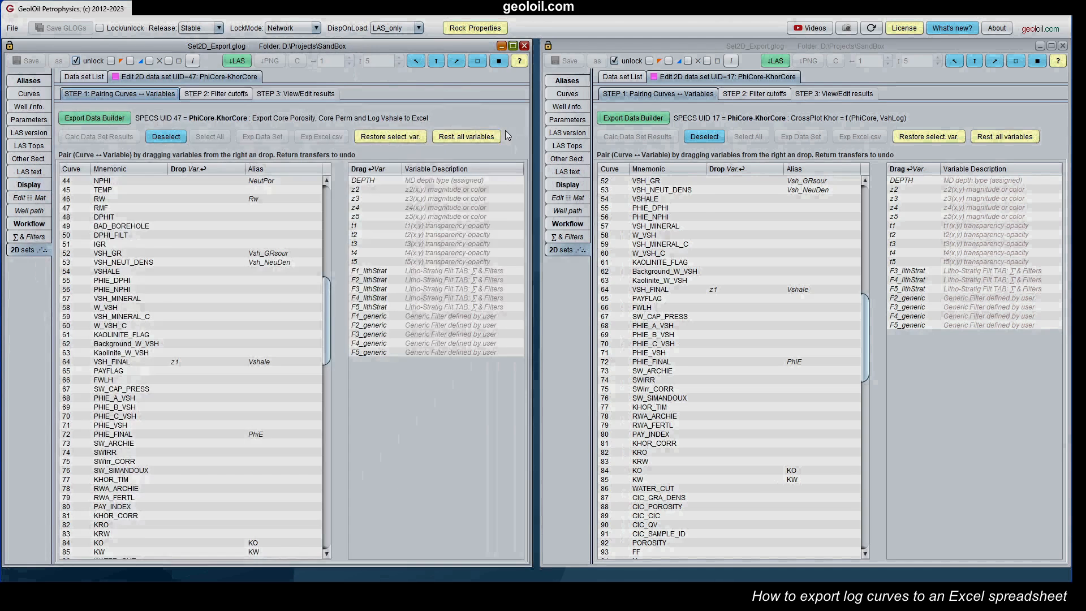
Step: Pair the F1_lithStrat filter with the StudyZoneFlag curve and F2_lithStrat with the BadBoreHole curve in the new data set
scroll(328, 348, down, 3)
drag(328, 349, 330, 524)
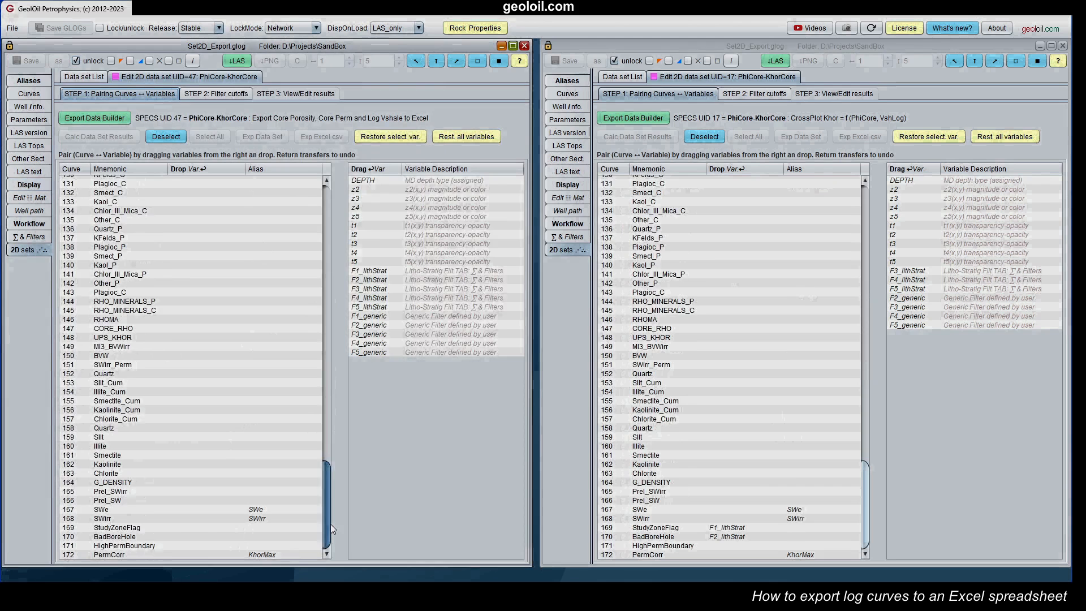
click(382, 272)
drag(382, 276, 180, 529)
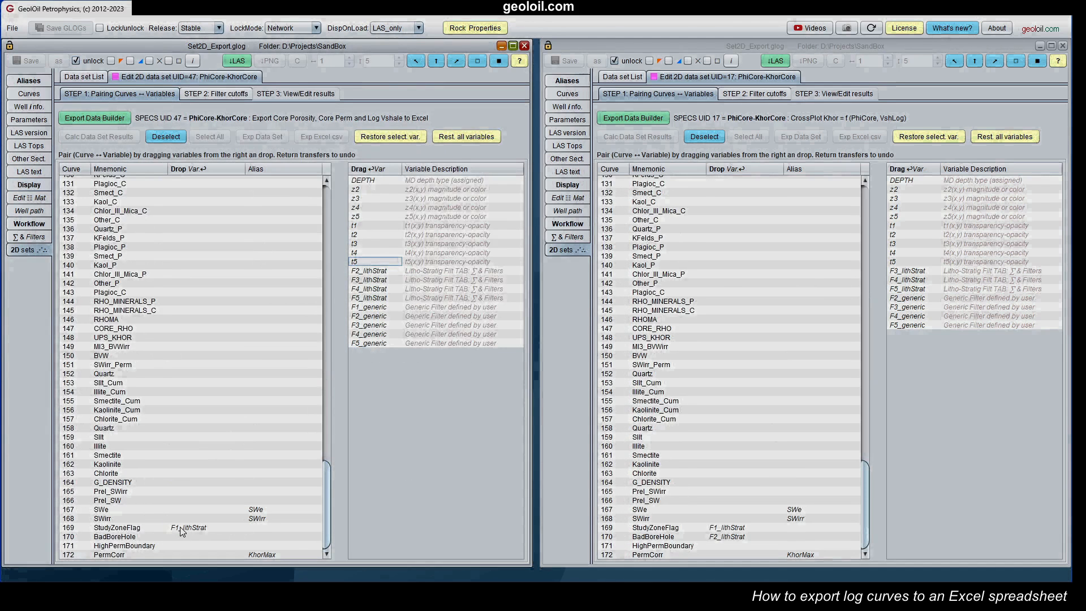
drag(374, 273, 179, 536)
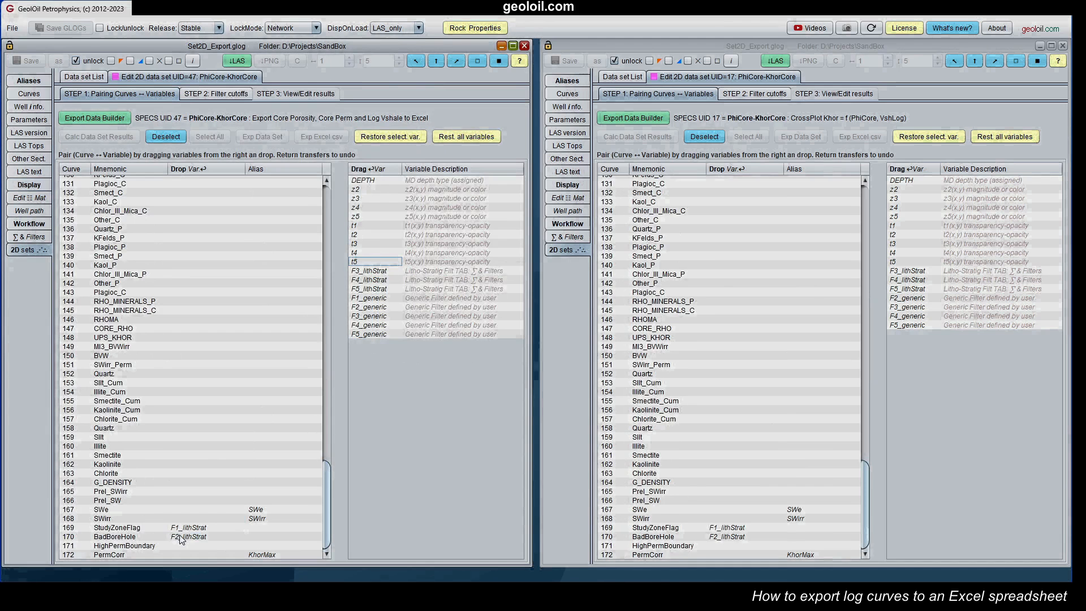
Step: Pair the F1_generic filter with the CALIPER curve in the new data set, and open the filter cutoffs of both data sets
drag(327, 503, 412, 246)
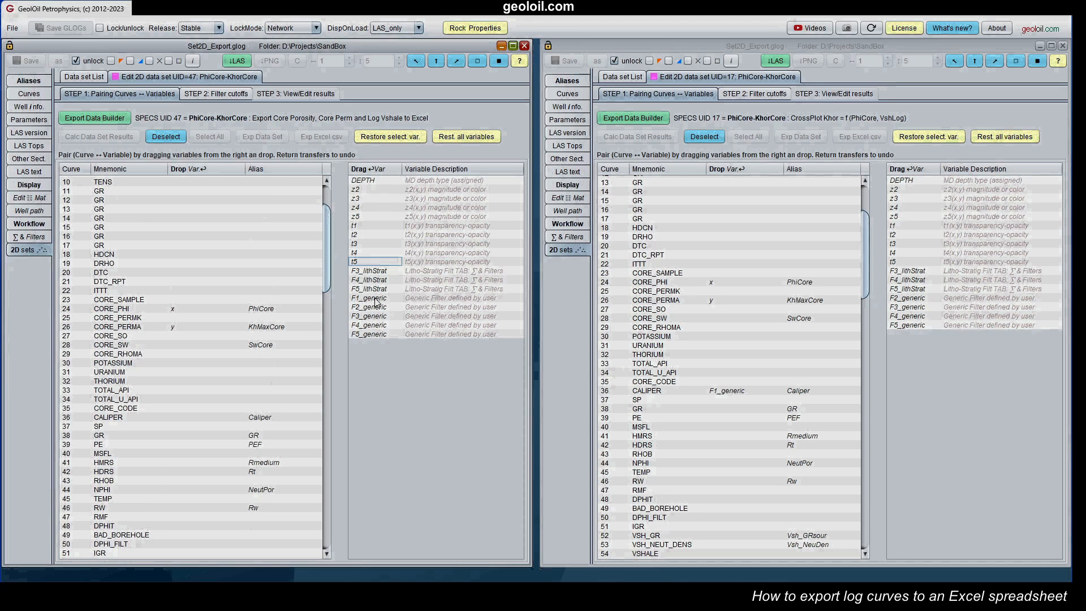
drag(375, 301, 185, 419)
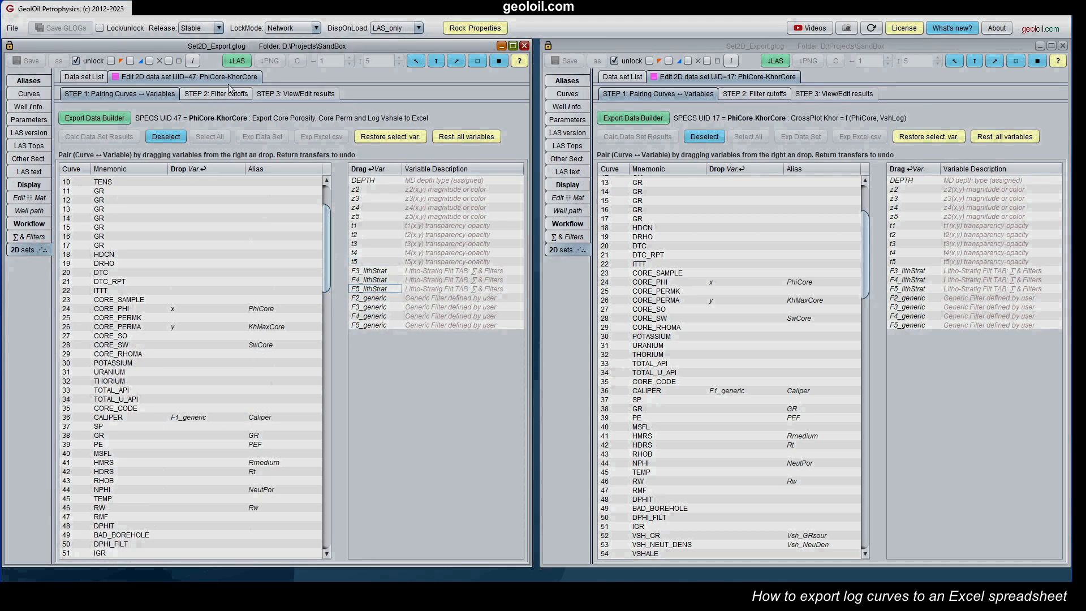
click(760, 95)
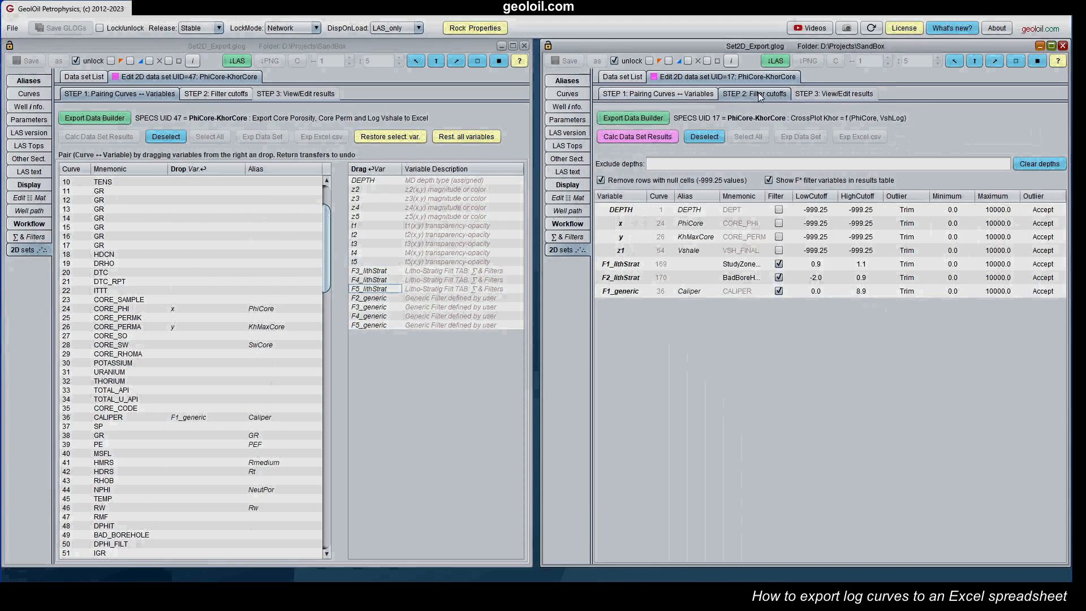
click(216, 94)
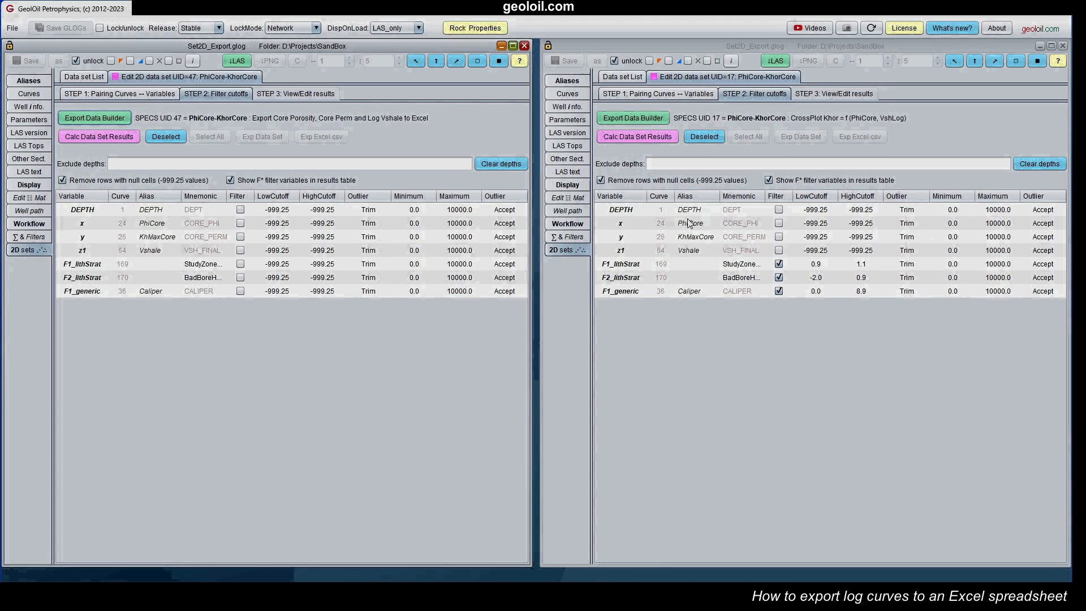
Step: Examine the caliper curve around the bad borehole intervals in the log plot's Lithology track, and return to the reference data set's filter cutoffs
click(581, 187)
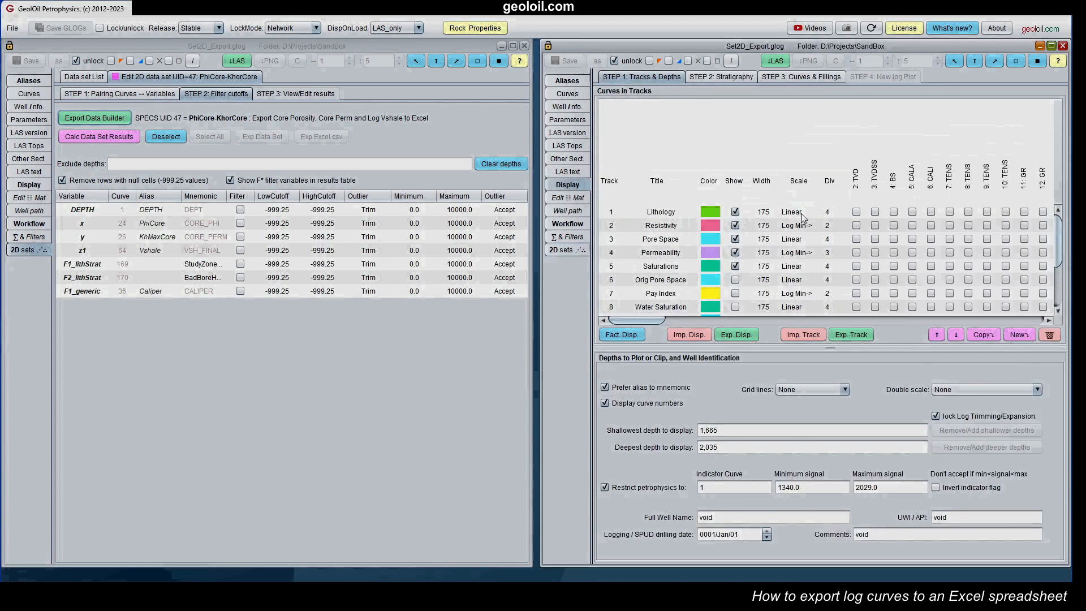
click(819, 78)
click(879, 78)
drag(1062, 229, 1051, 502)
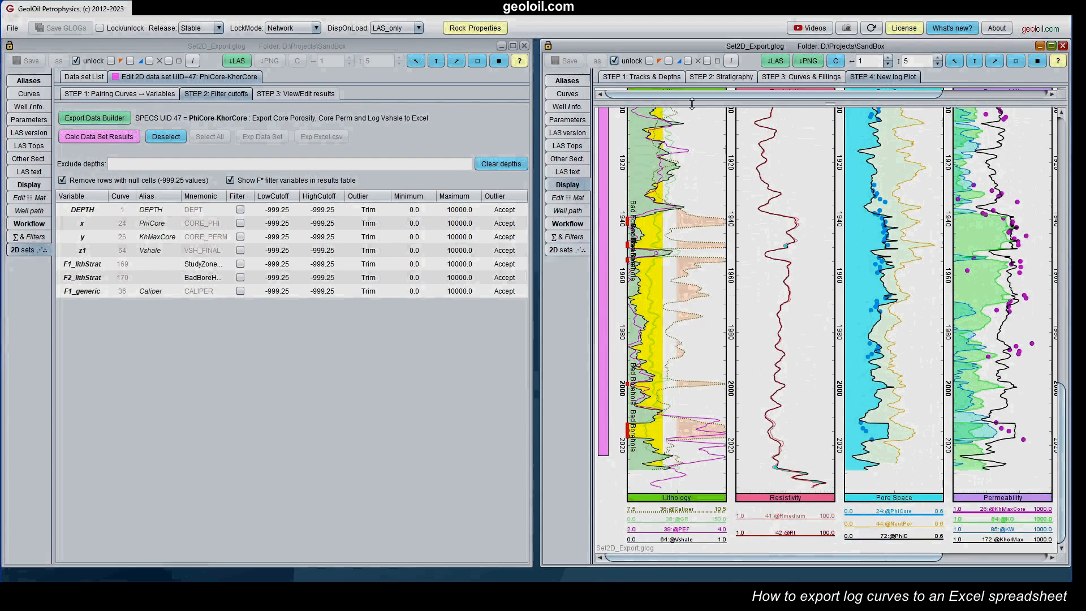
drag(693, 103, 681, 156)
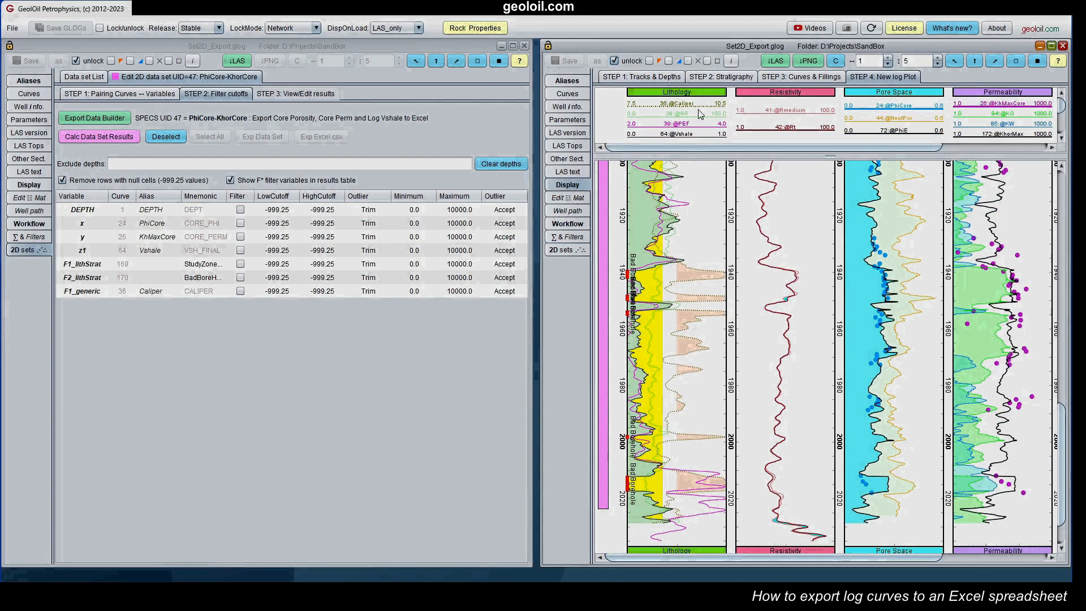
mouse_move(677, 327)
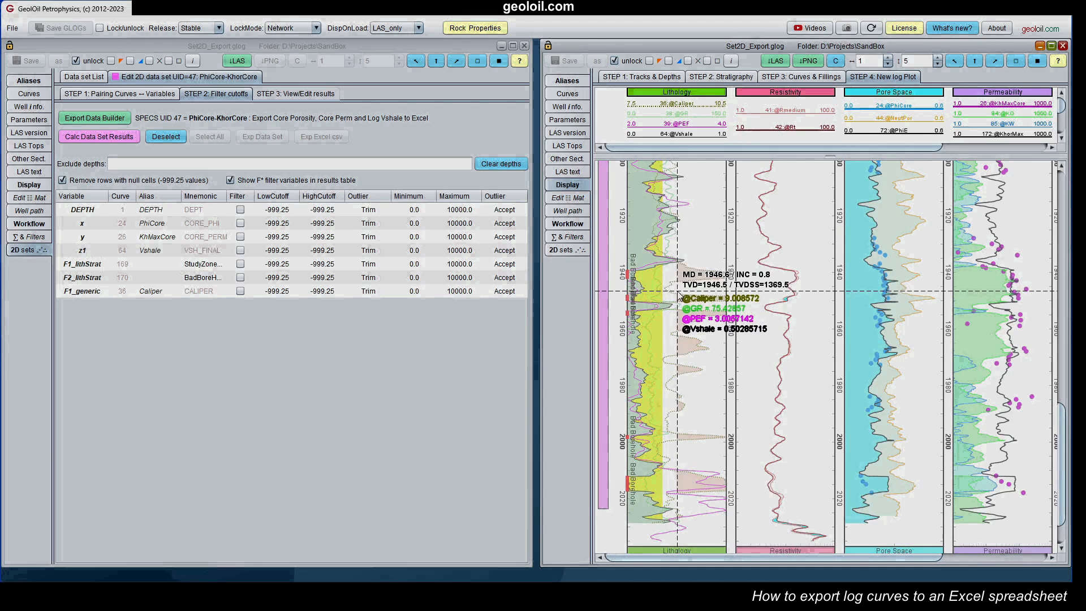
click(572, 250)
click(1034, 126)
click(756, 95)
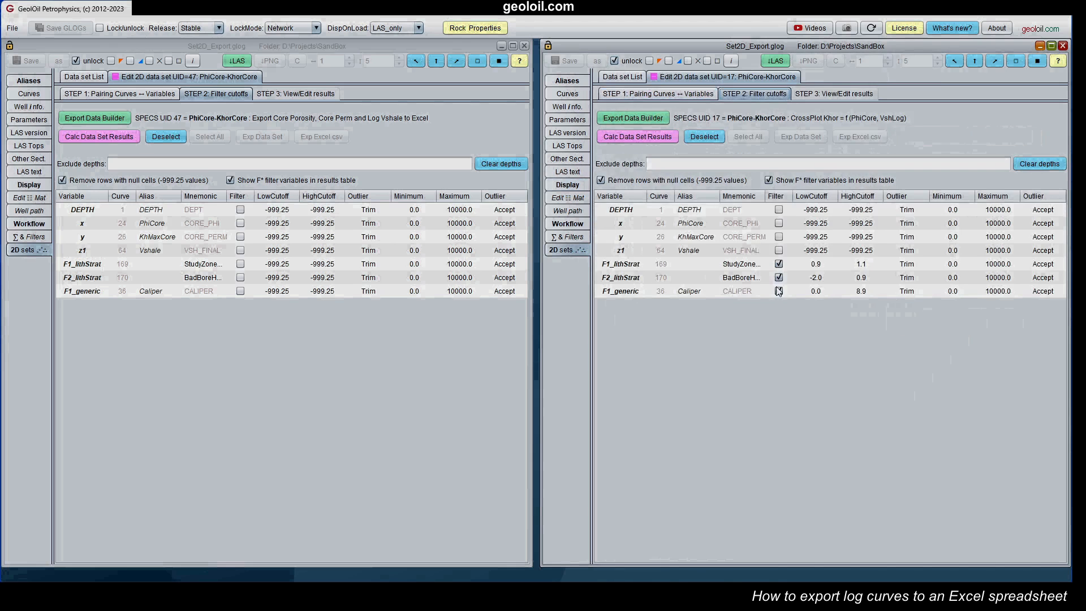
Step: Enable the F1_generic caliper filter in the new data set with a low cutoff of 0 and a high cutoff of 8.9
click(779, 291)
click(240, 290)
double_click(294, 291)
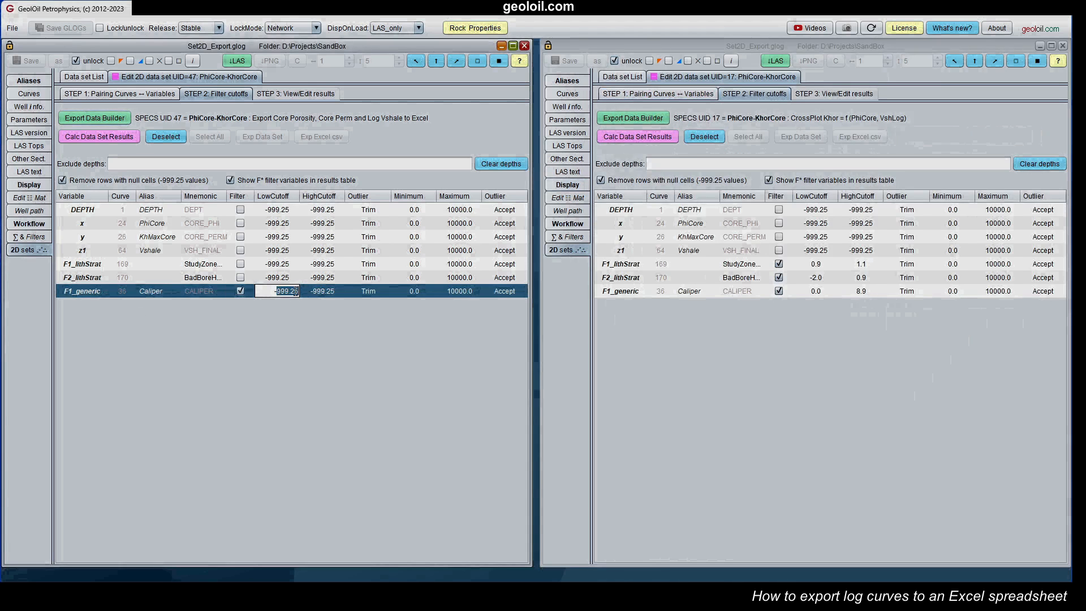
text(0)
key(Return)
double_click(323, 291)
text(8.9)
key(Return)
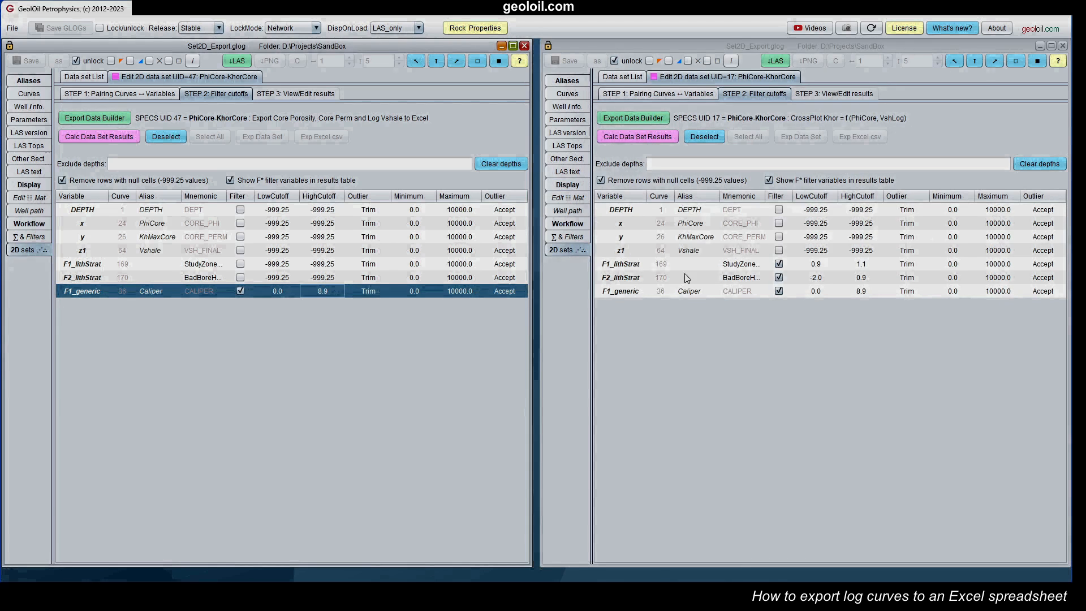
Step: Review the Bad BoreHole upscaling item's processing, cutoff and zonation settings alongside the Bad Borehole intervals in the display's stratigraphy
click(574, 237)
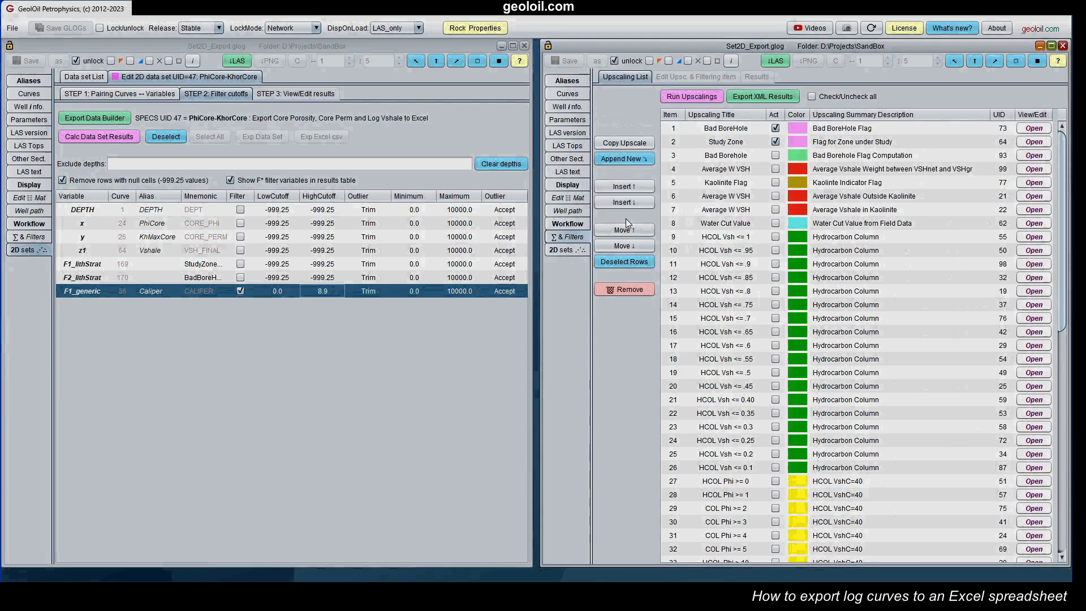
click(1033, 128)
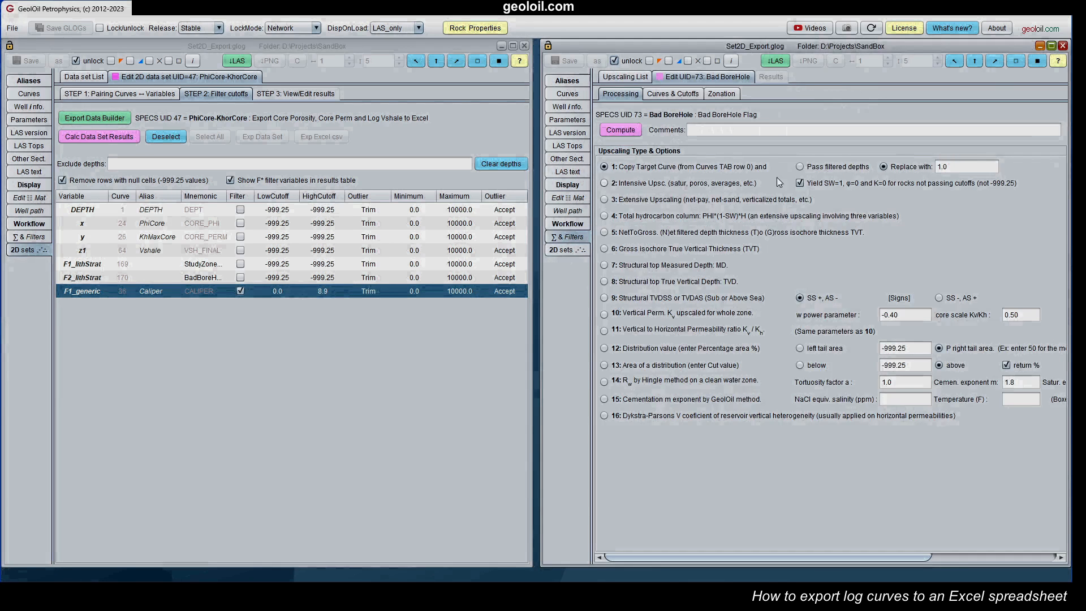
click(698, 98)
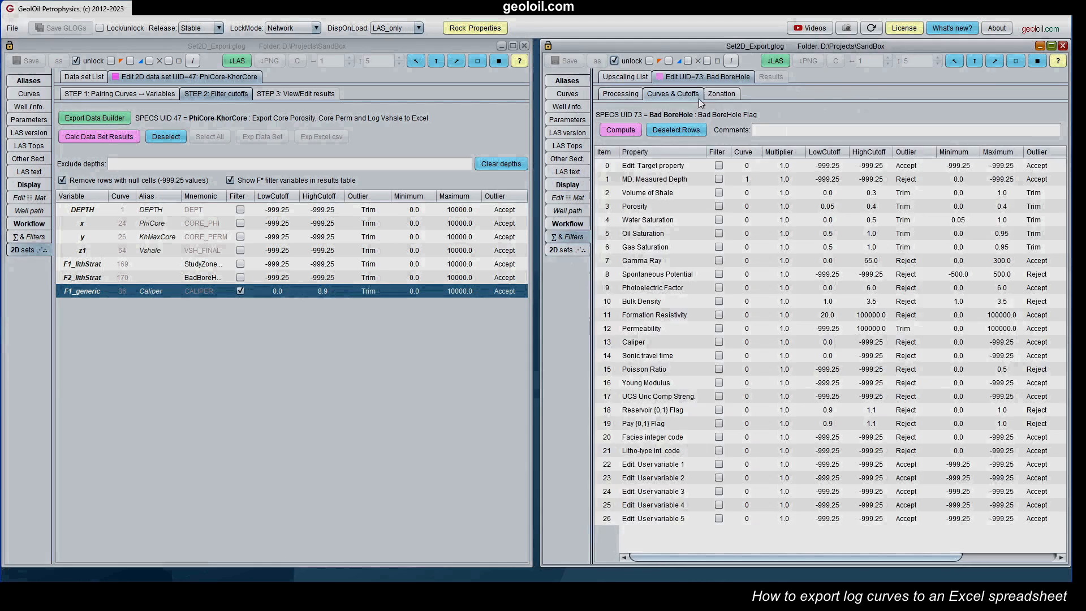
click(724, 96)
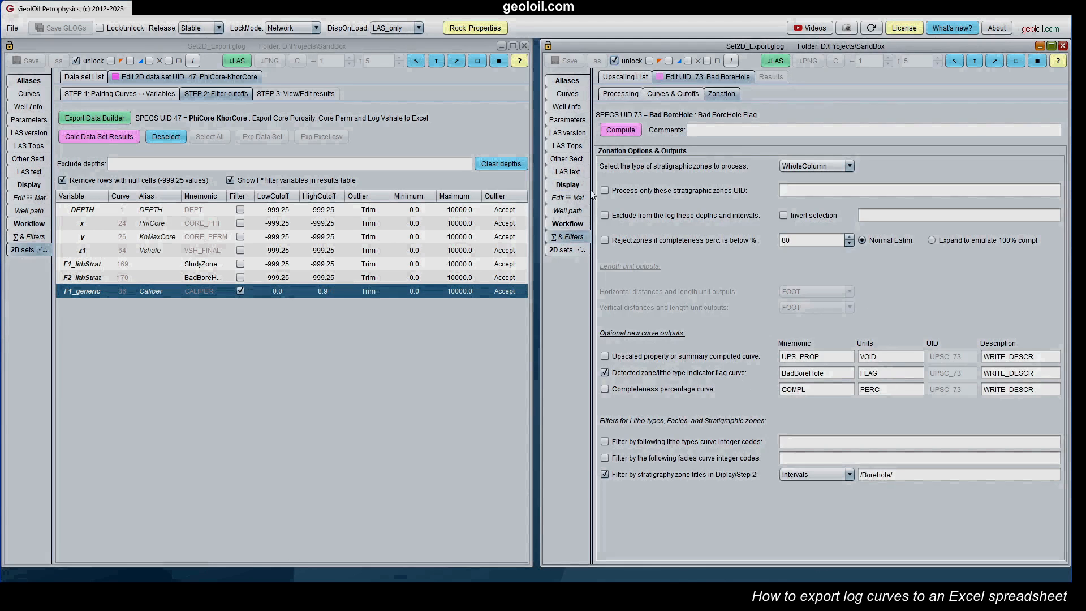
click(26, 186)
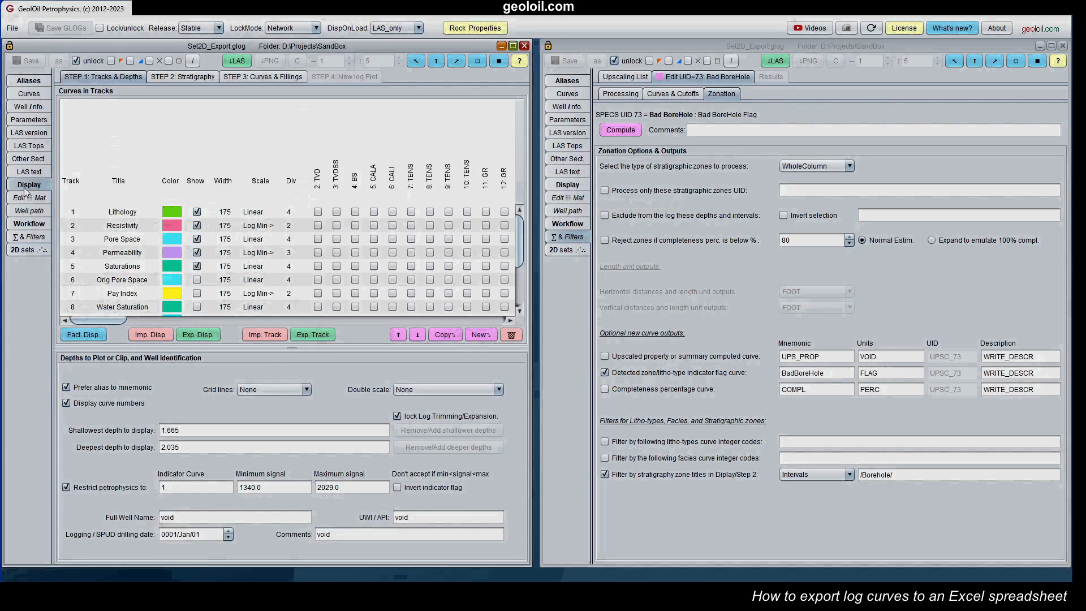
click(183, 76)
click(141, 139)
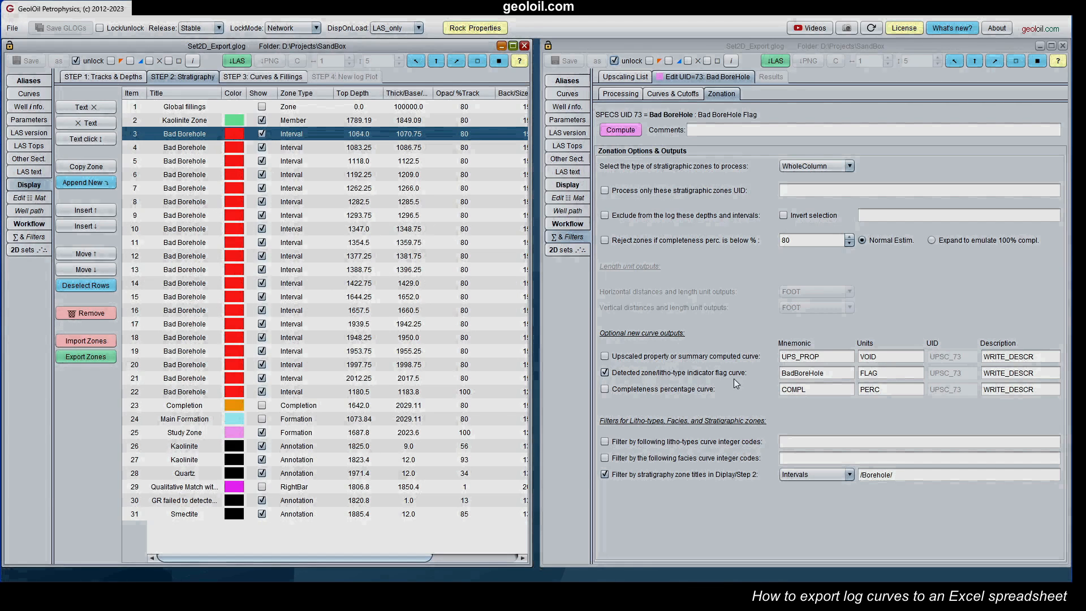
Step: Compute the Bad BoreHole flag and compare the BAD_BOREHOLE curve's values by depth with the caliper in the log plot
click(577, 99)
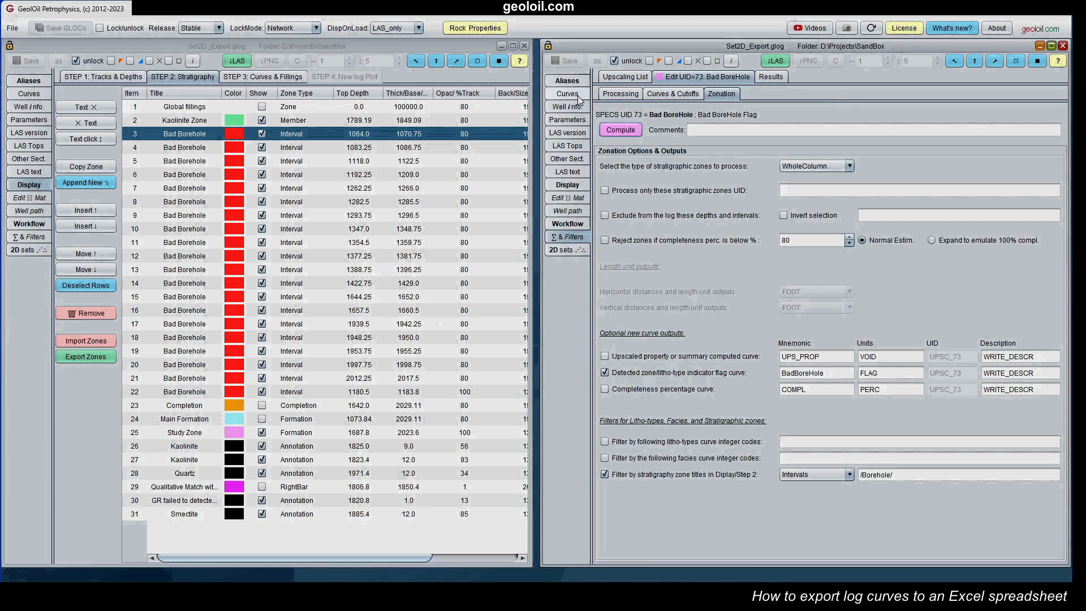
click(578, 96)
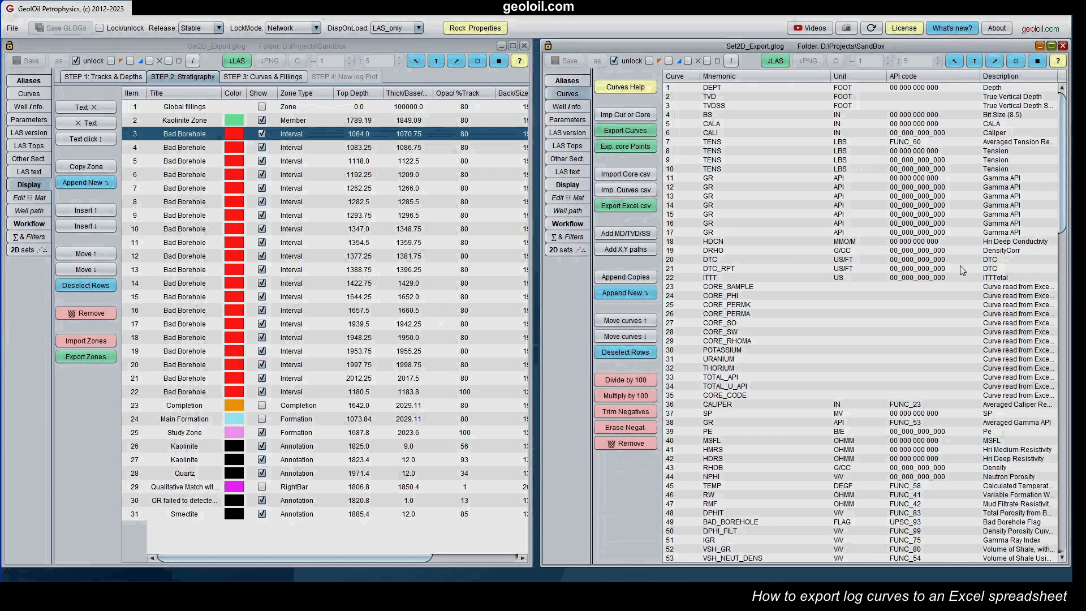
click(765, 522)
click(567, 197)
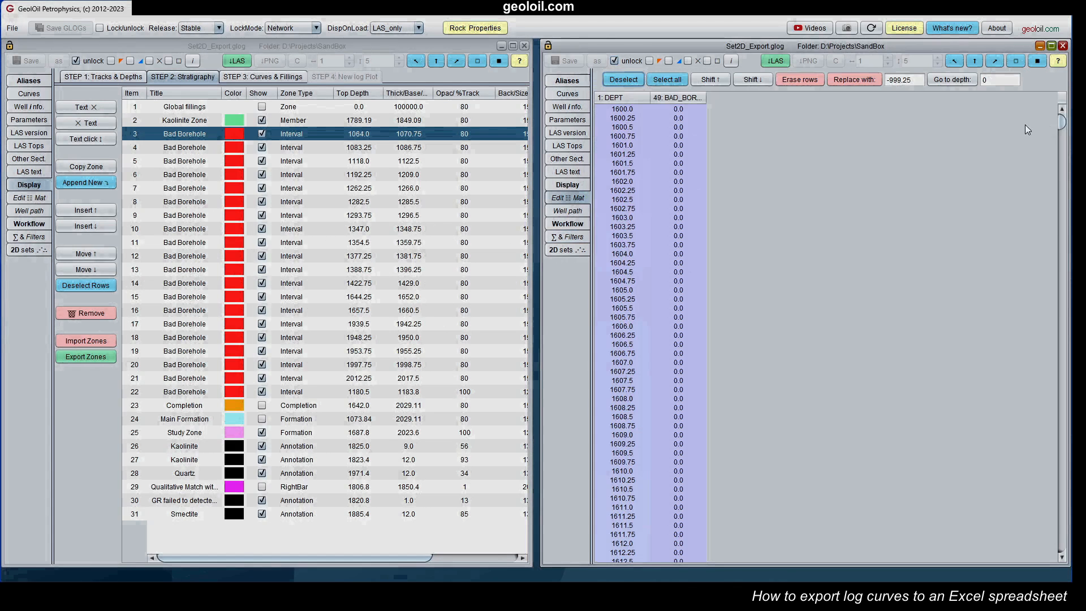
drag(1062, 122, 1065, 461)
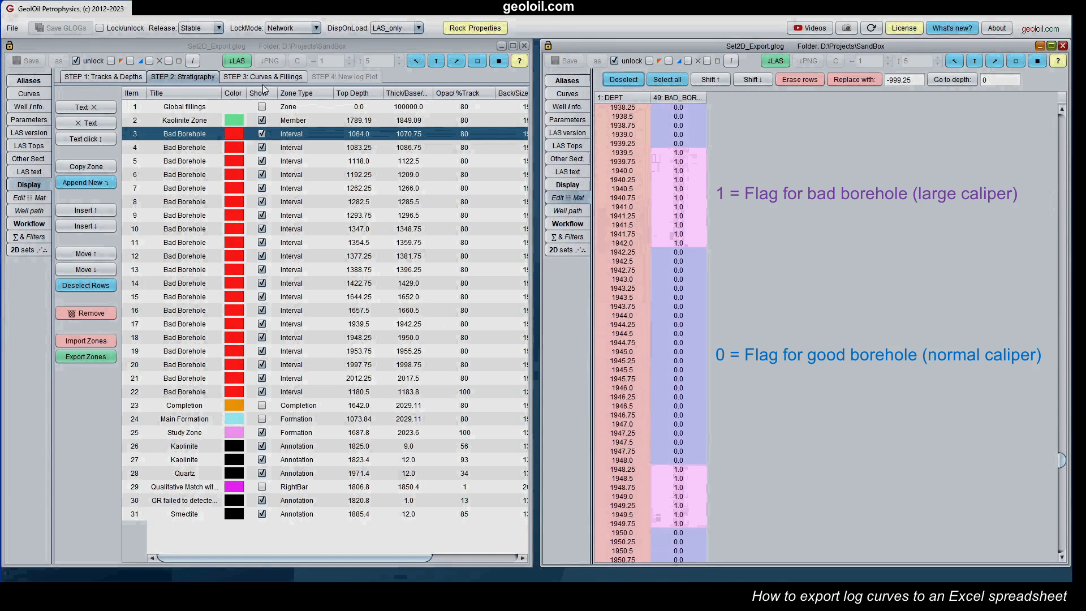
click(323, 78)
click(164, 224)
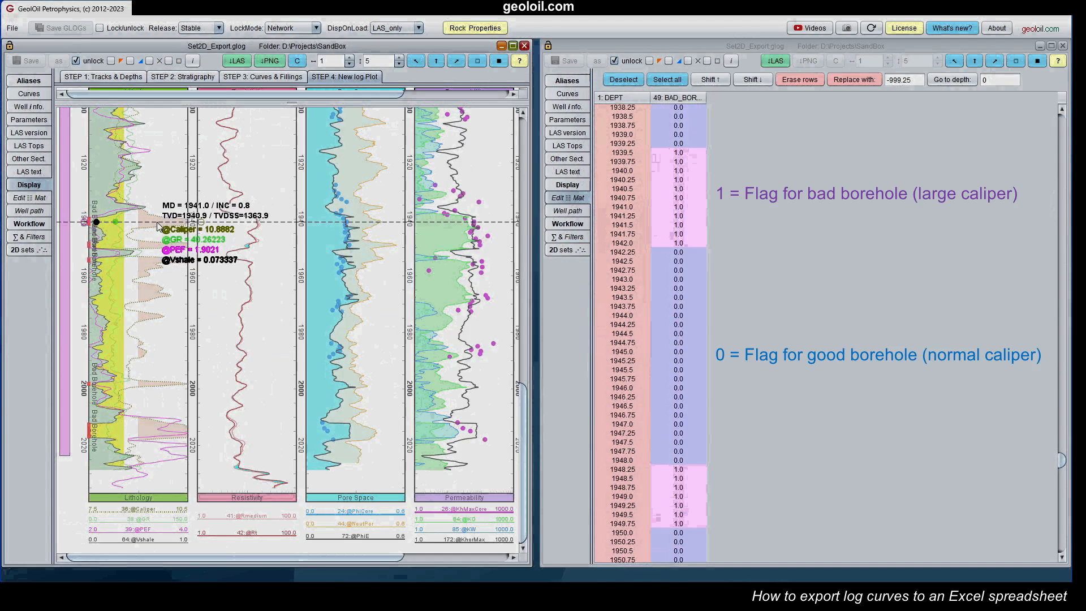
click(728, 217)
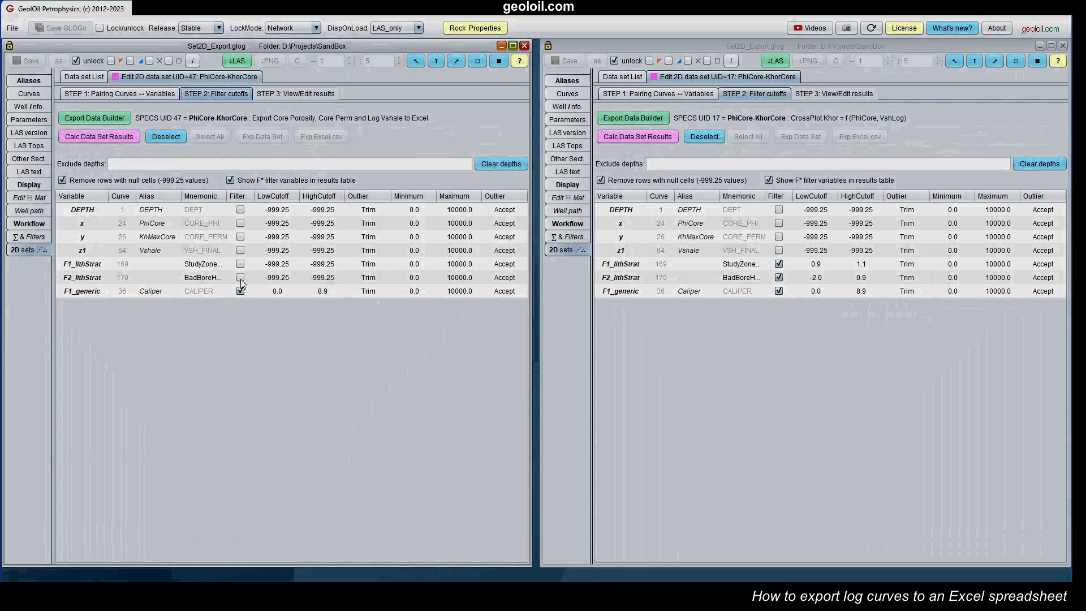
Step: Enable the F2_lithStrat bad borehole filter in the new data set with a low cutoff of -2 and a high cutoff of 0.9
click(241, 277)
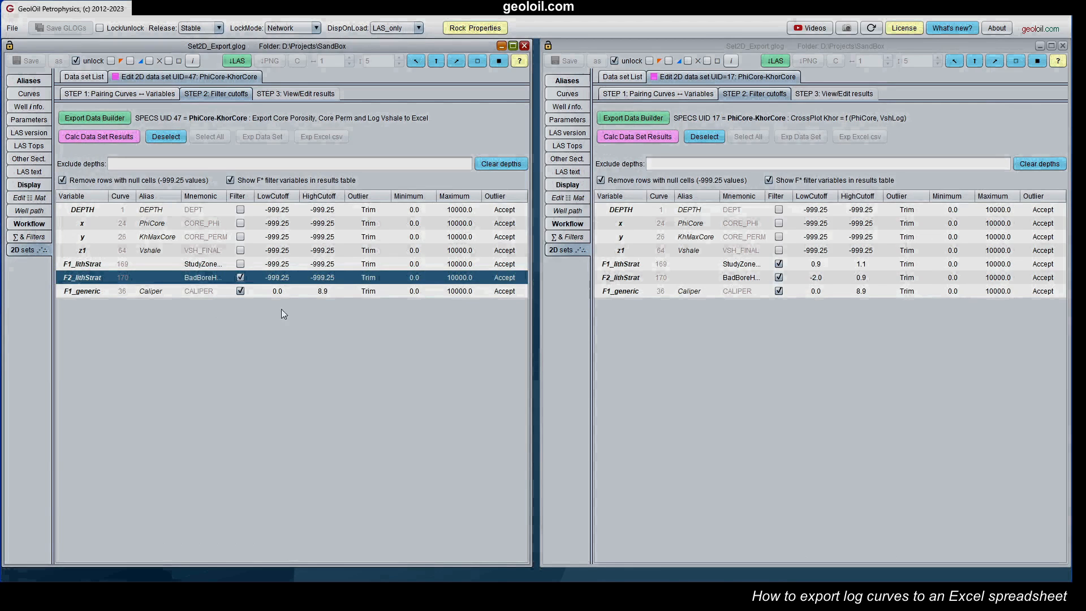
click(874, 283)
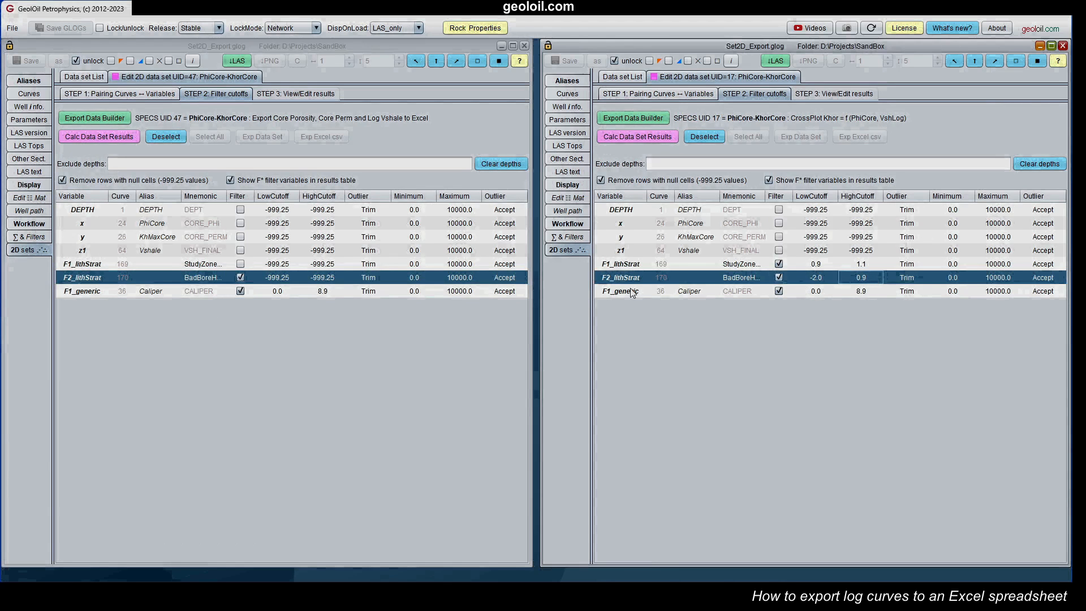
click(292, 278)
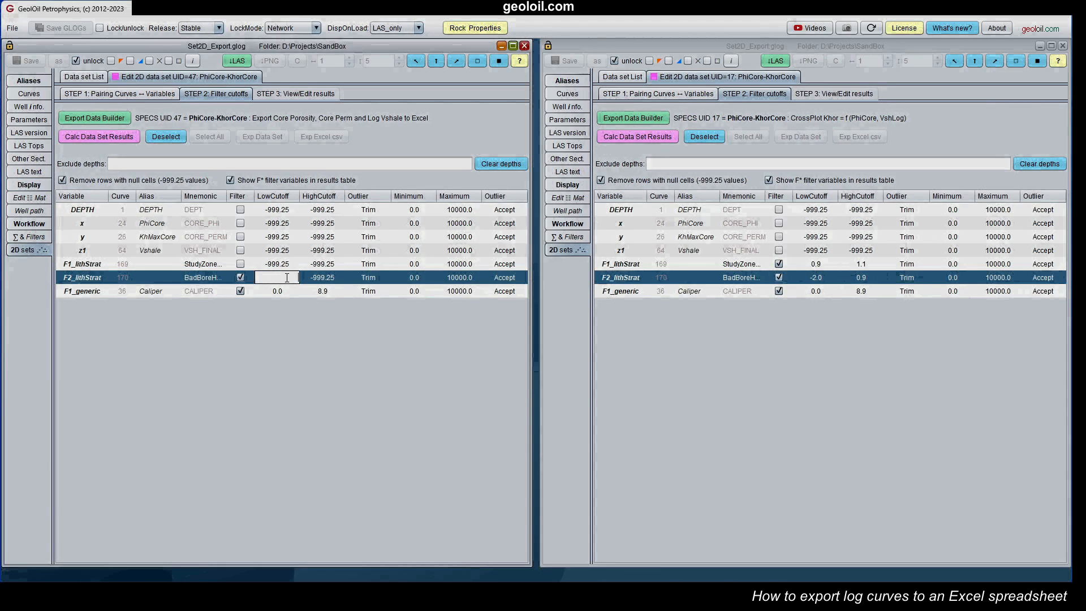
text(-2)
click(341, 277)
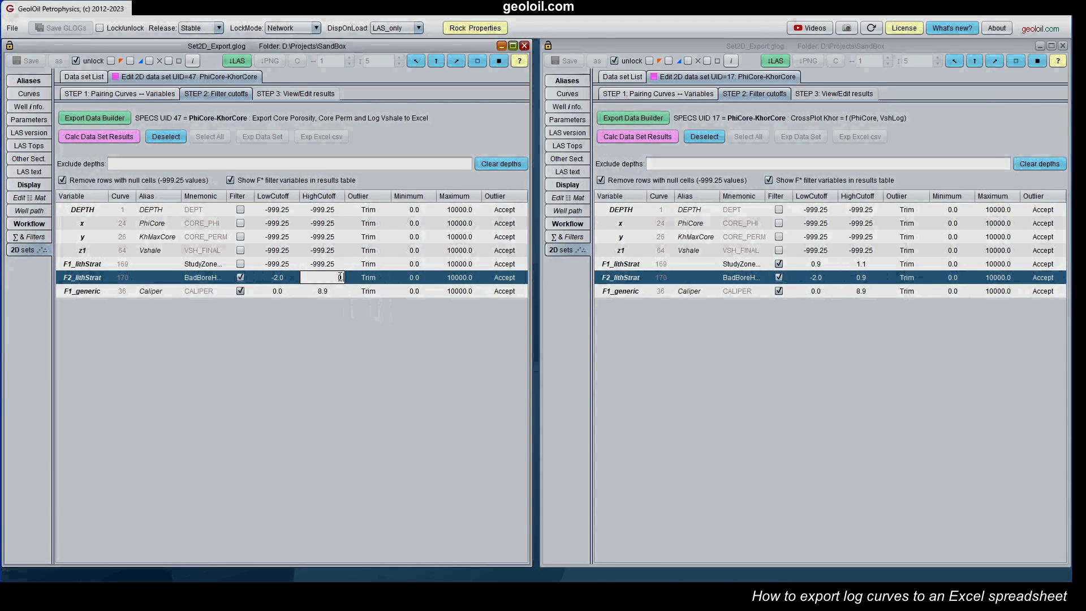
text(0.9)
key(Return)
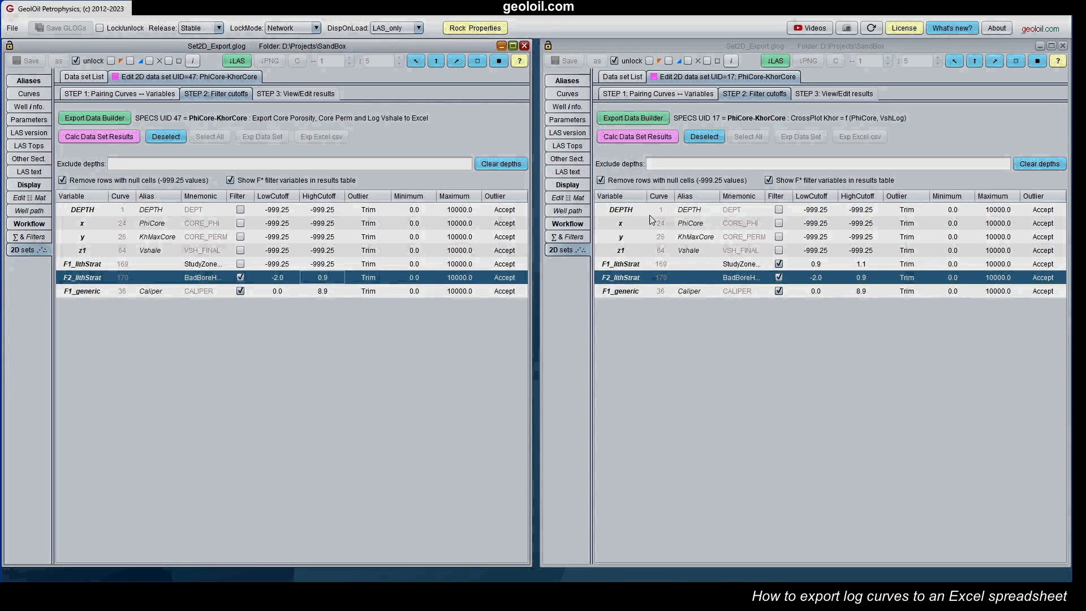
Step: Examine the formation zones in the display's stratigraphy and the Study Zone's depth extent in the log plot
click(578, 186)
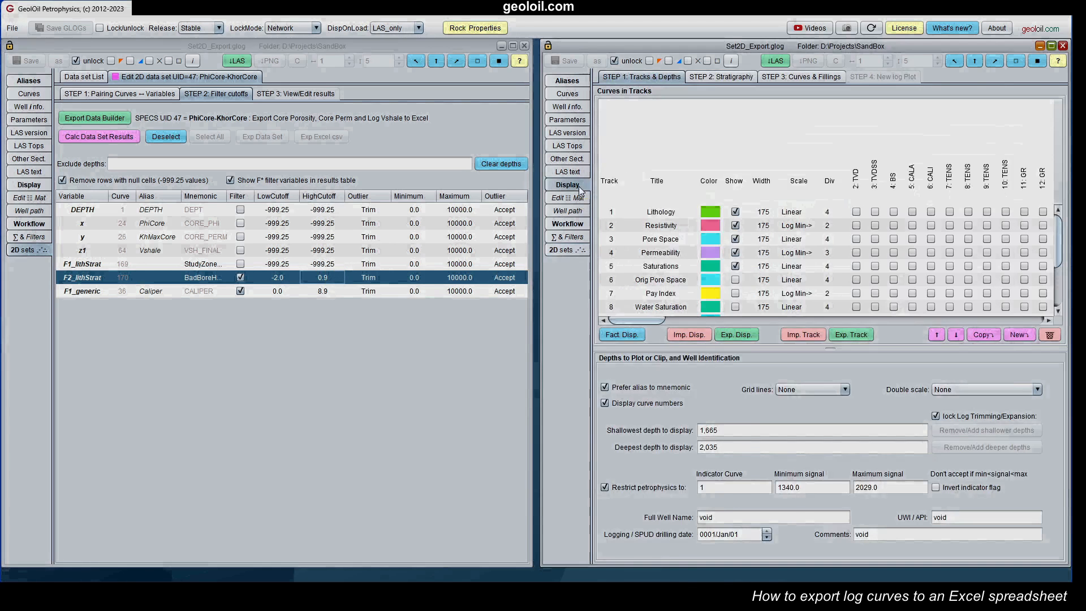
click(711, 77)
click(725, 419)
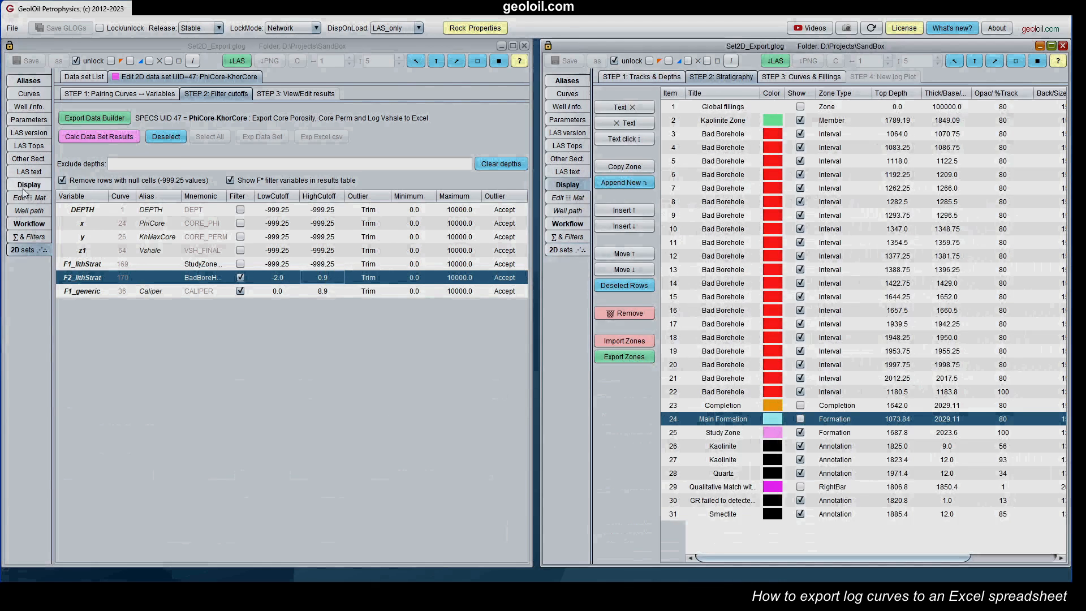
click(25, 185)
click(263, 77)
click(320, 77)
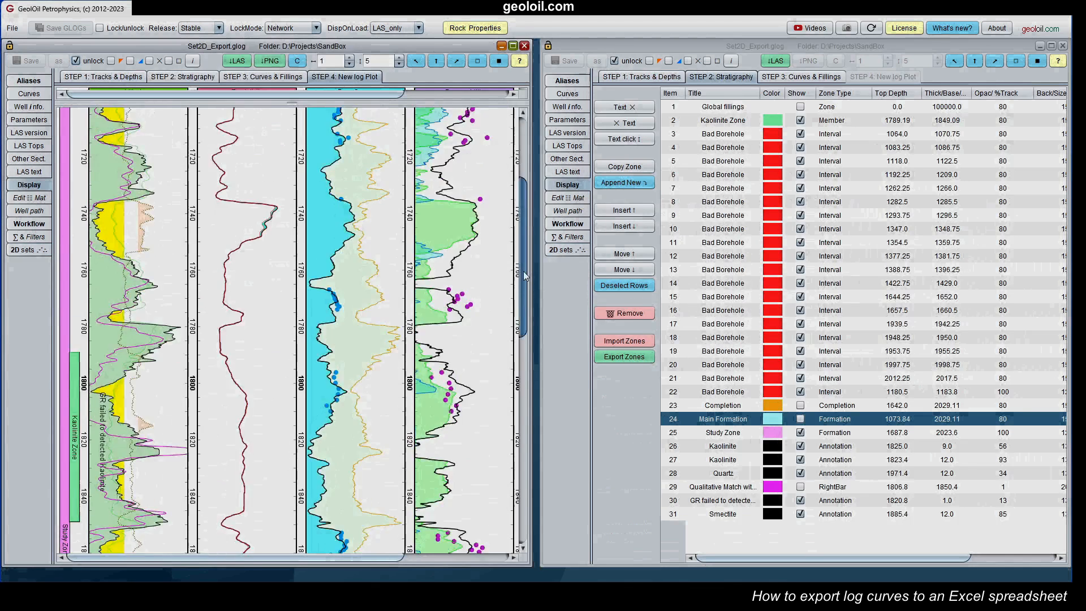
drag(523, 271, 521, 340)
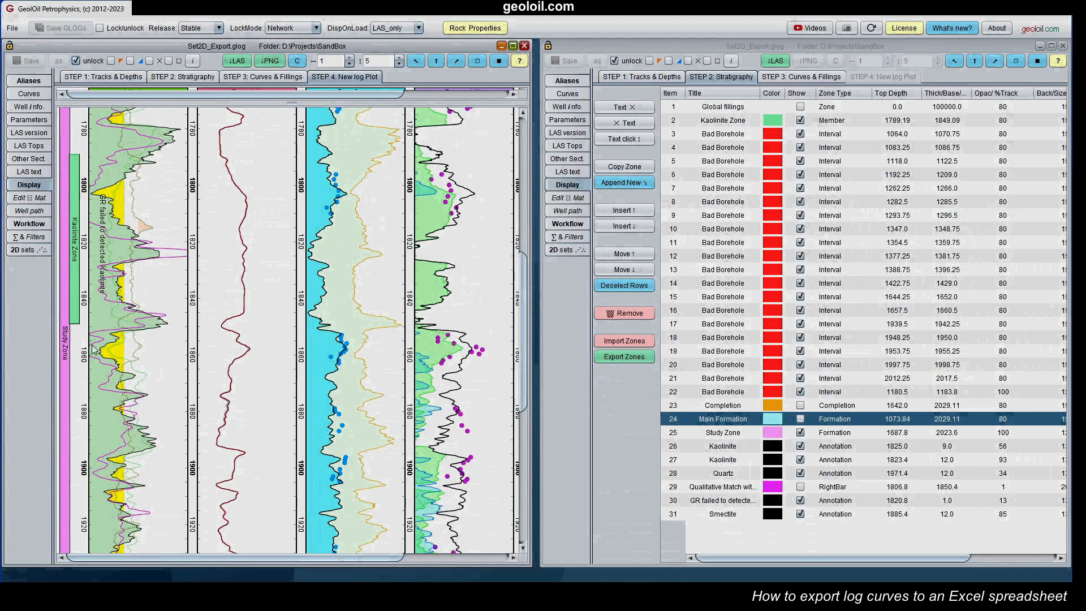
Step: Review the Study Zone upscaling item's processing, cutoff and zonation settings alongside the Study Zone formation in the stratigraphy and log plot
click(666, 433)
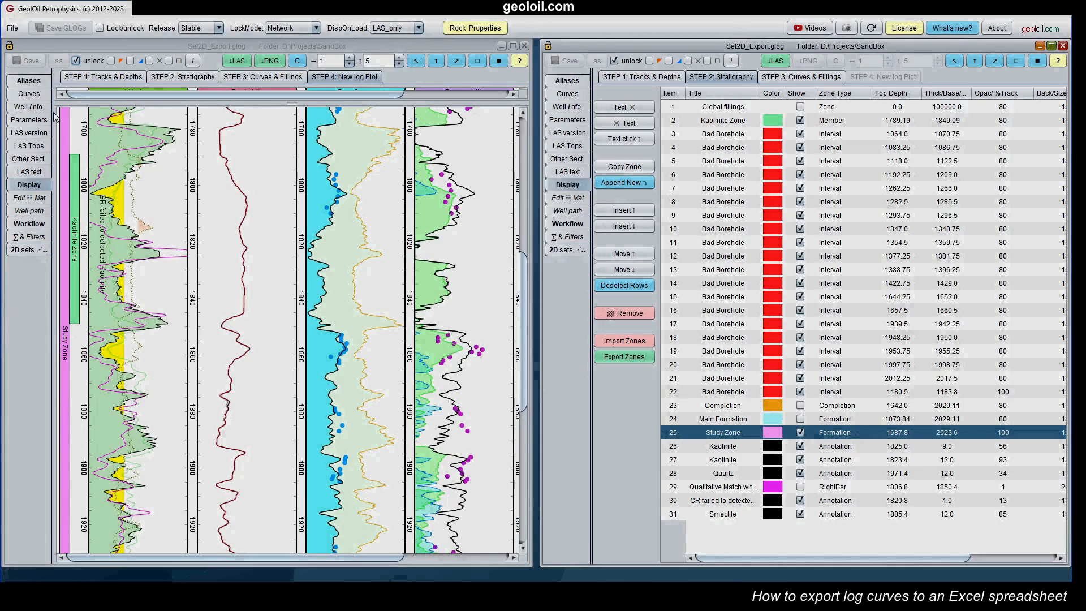
click(522, 322)
drag(522, 320, 507, 457)
click(567, 236)
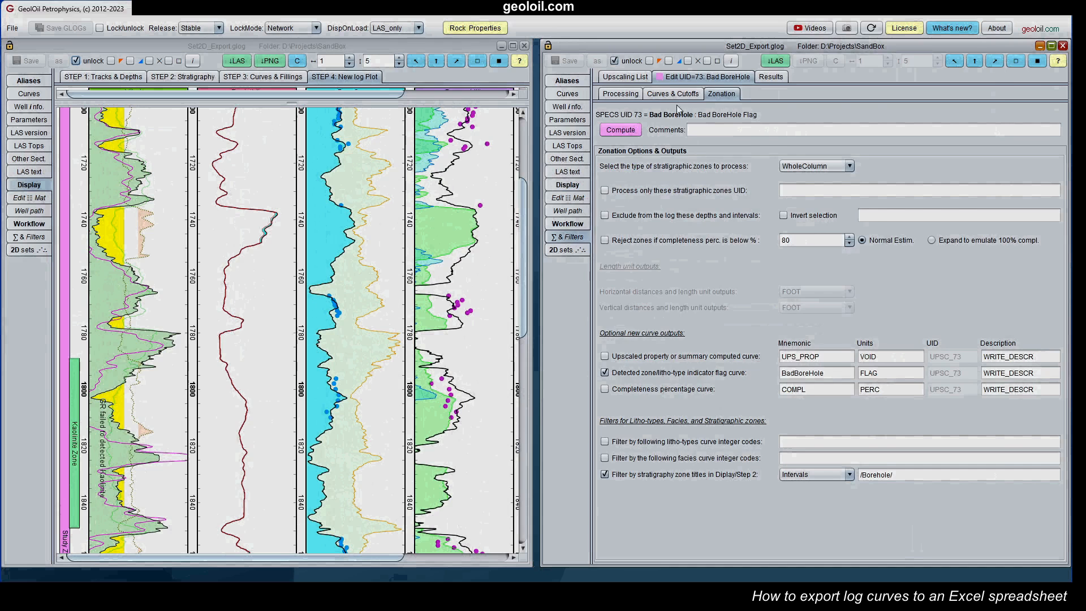
click(633, 79)
click(860, 141)
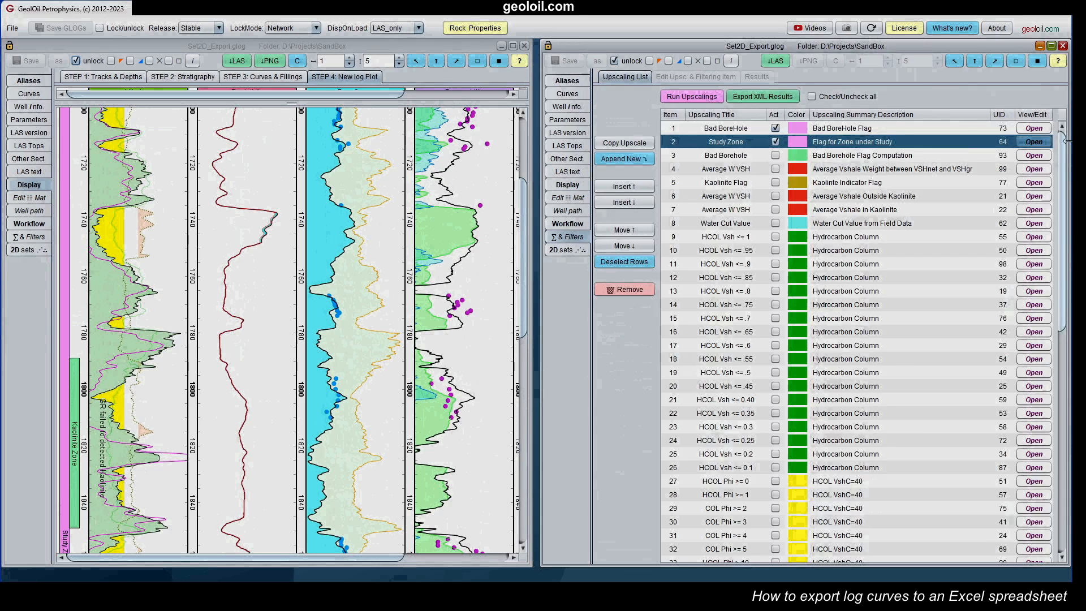
click(1033, 142)
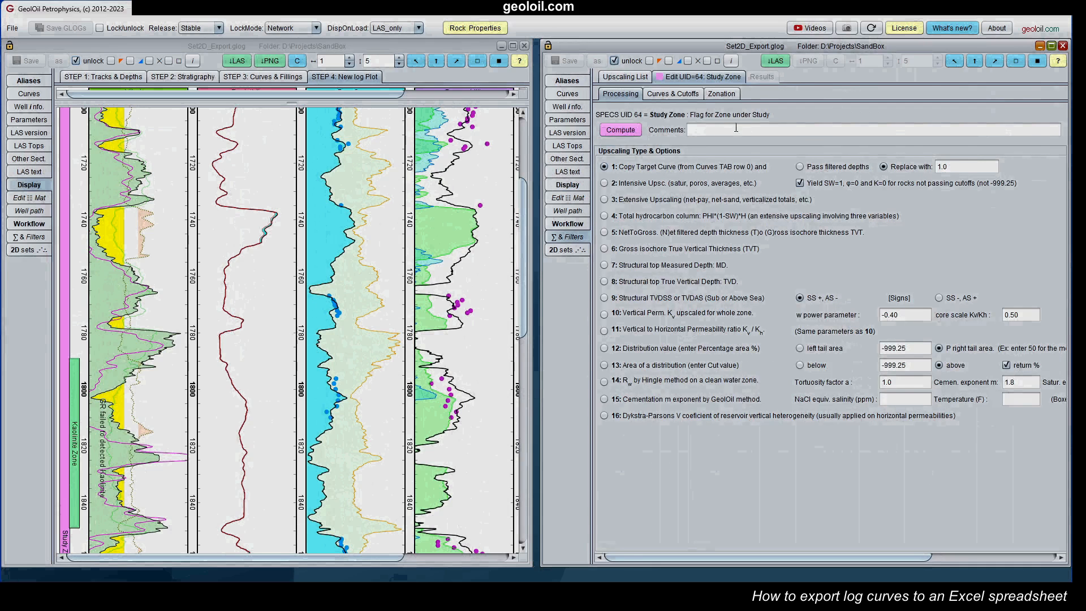
click(672, 93)
click(721, 93)
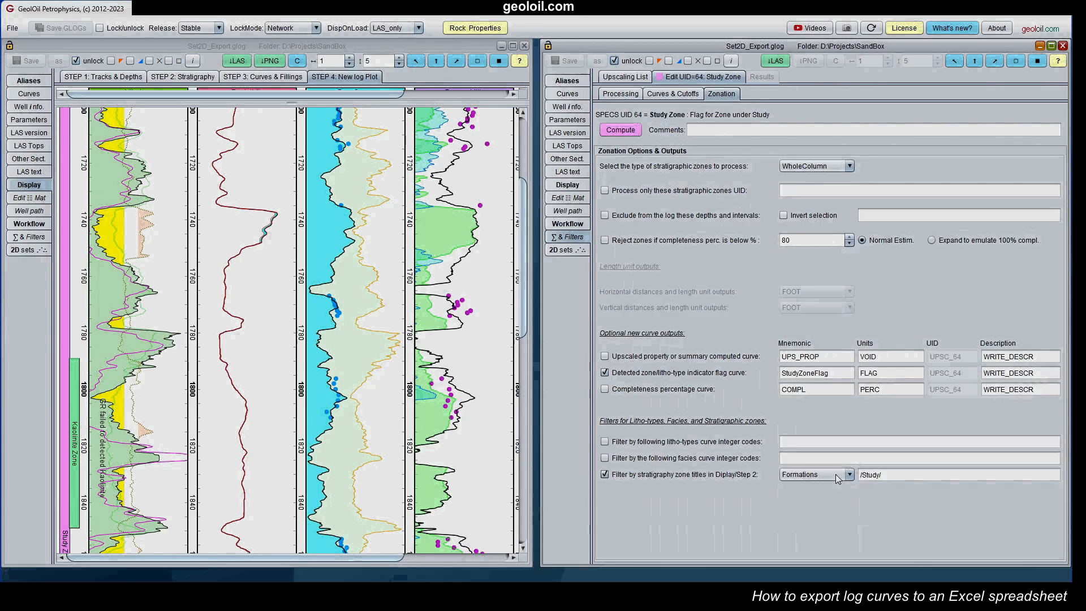
drag(524, 277, 524, 339)
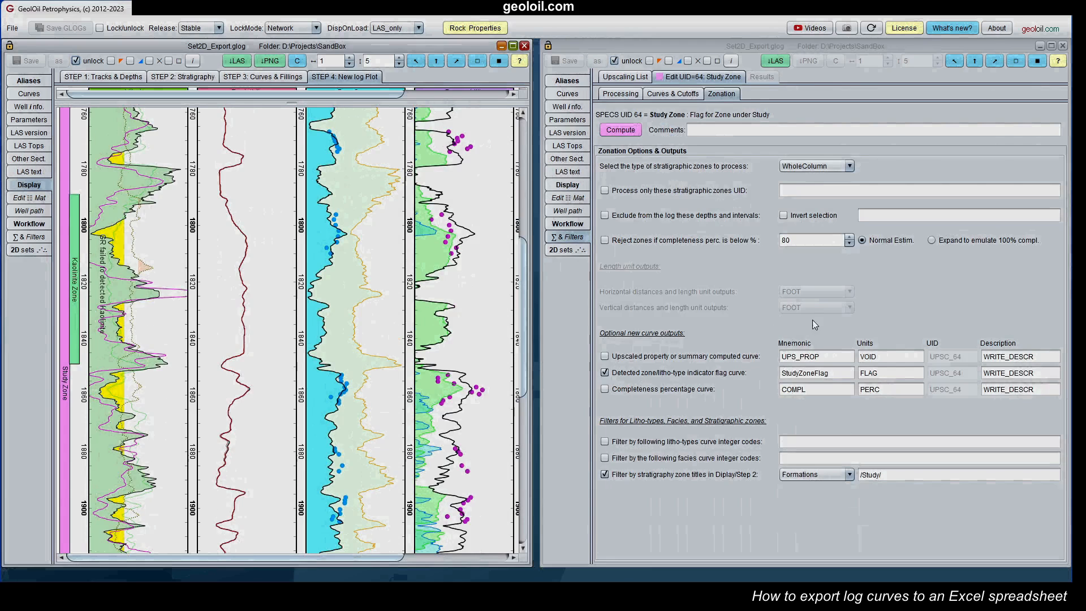
Step: Compute the Study Zone flag and inspect the StudyZoneFlag curve's values by depth
click(623, 130)
click(569, 95)
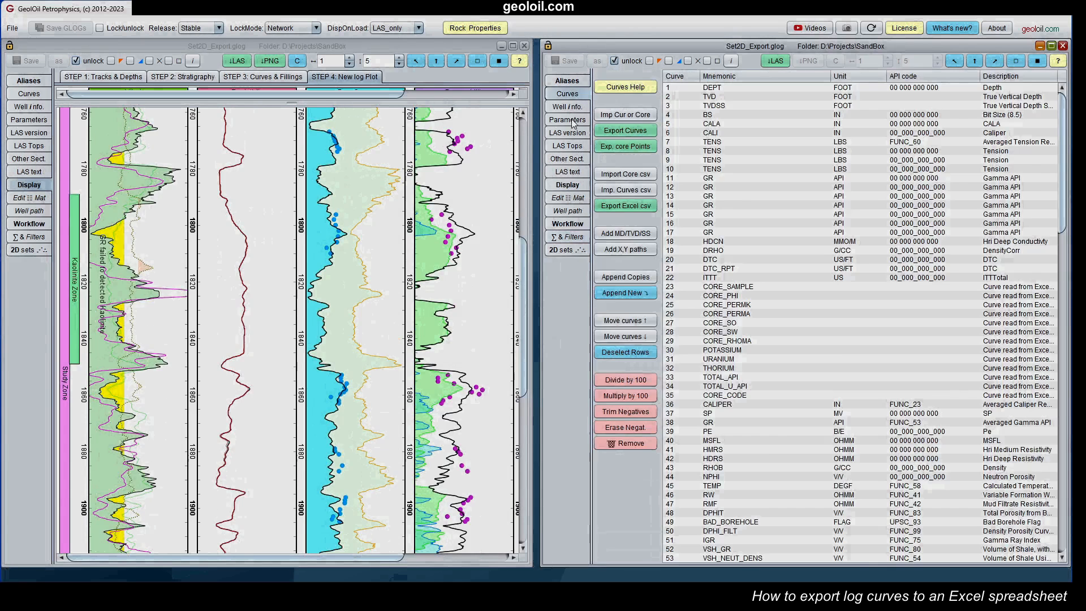
drag(1062, 223, 1070, 540)
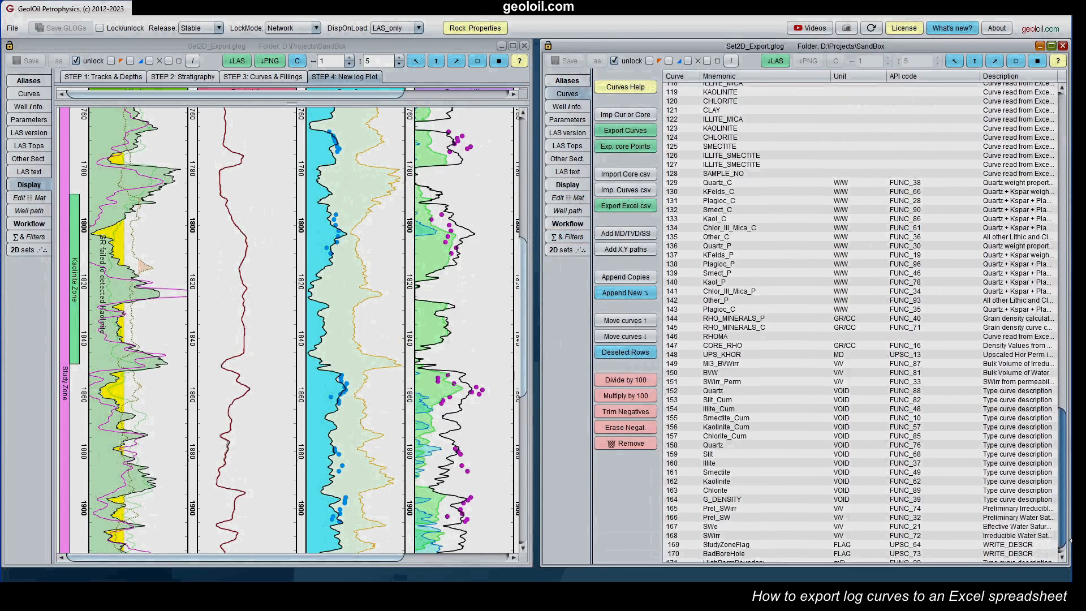
click(763, 531)
click(577, 201)
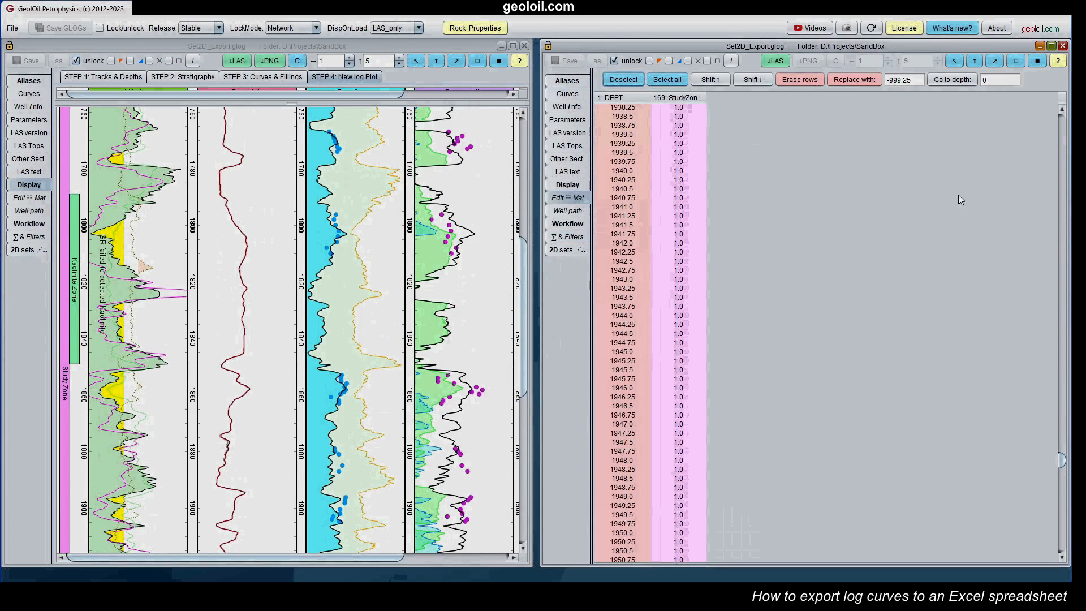
click(681, 181)
drag(1062, 465, 1035, 447)
Step: Open the filter cutoffs of the CrossPlot Khor reference data set and of the new export data set side by side
click(567, 249)
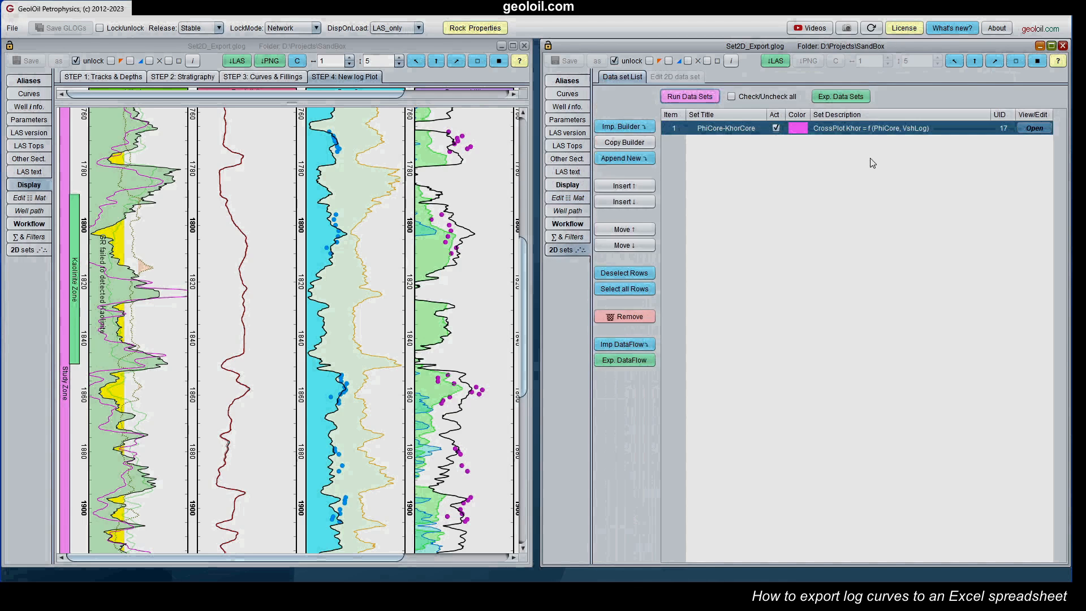
click(1040, 129)
click(754, 94)
click(18, 250)
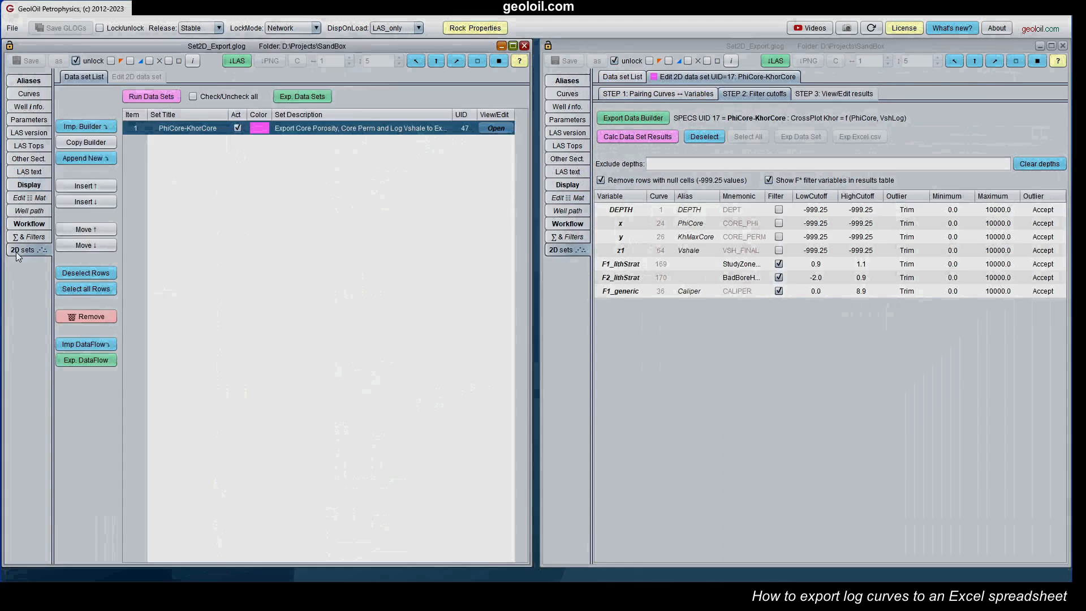
click(496, 129)
click(216, 94)
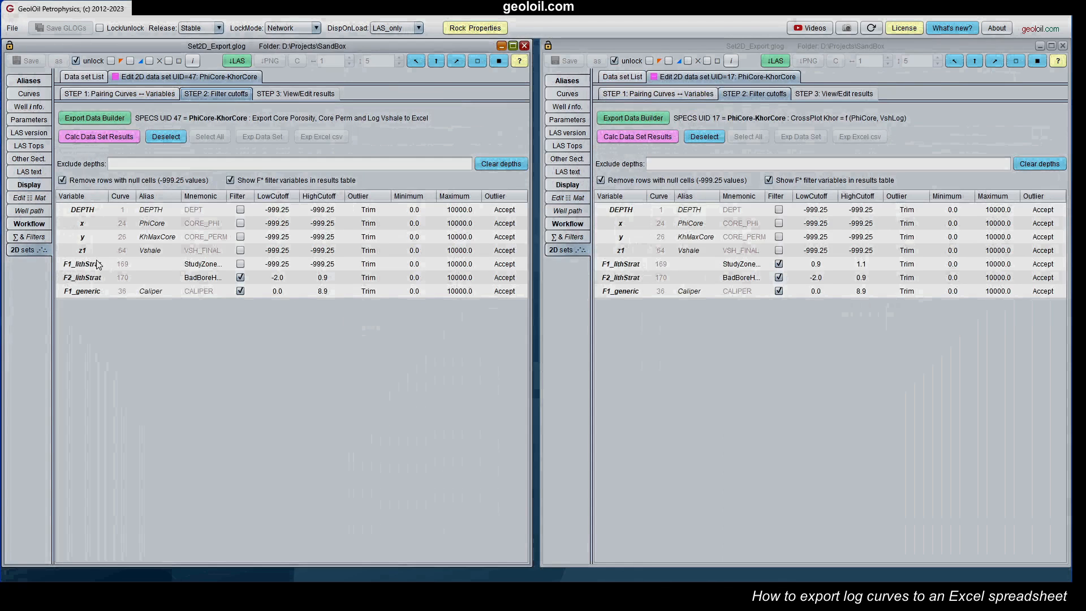
Step: Enable the F1_lithStrat study zone filter in the new data set with a low cutoff of 0.9 and a high cutoff of 1.1
click(241, 264)
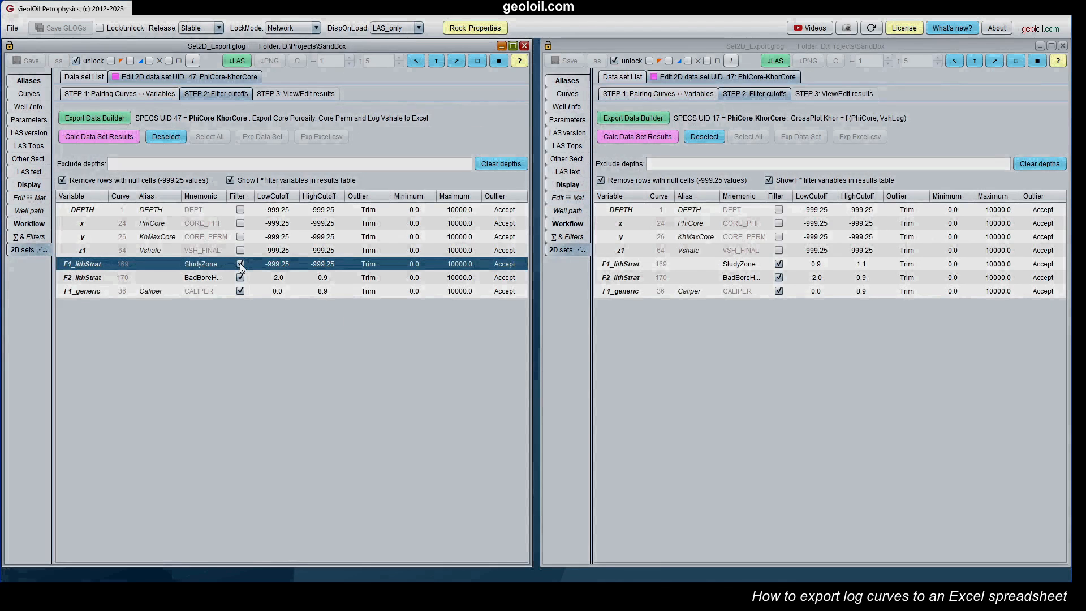
double_click(284, 264)
key(BackSpace)
key(BackSpace)
key(BackSpace)
key(BackSpace)
key(BackSpace)
key(BackSpace)
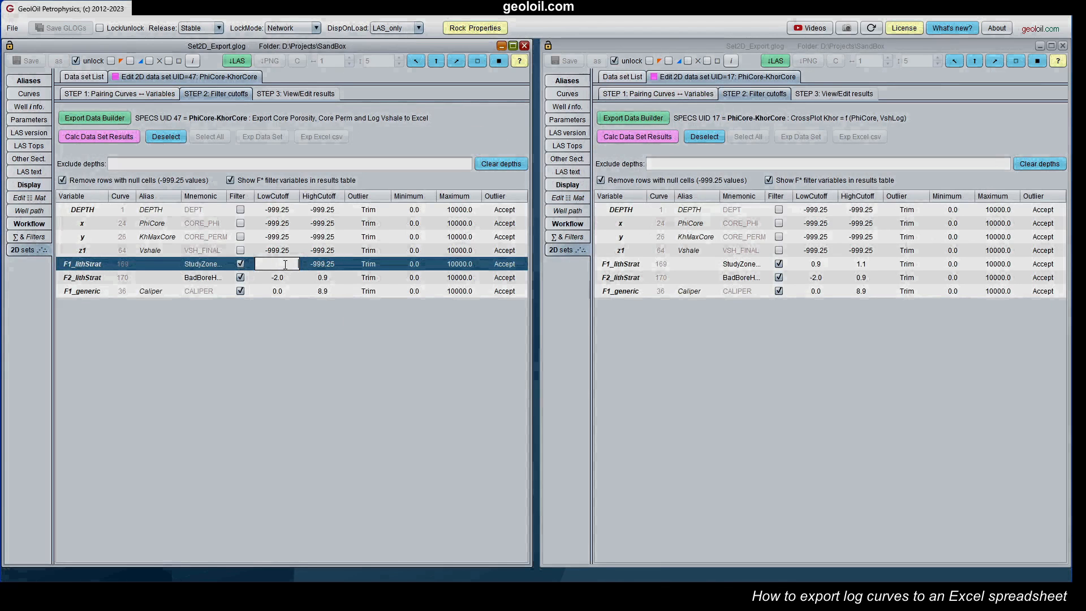
text(0.9)
key(Return)
double_click(331, 263)
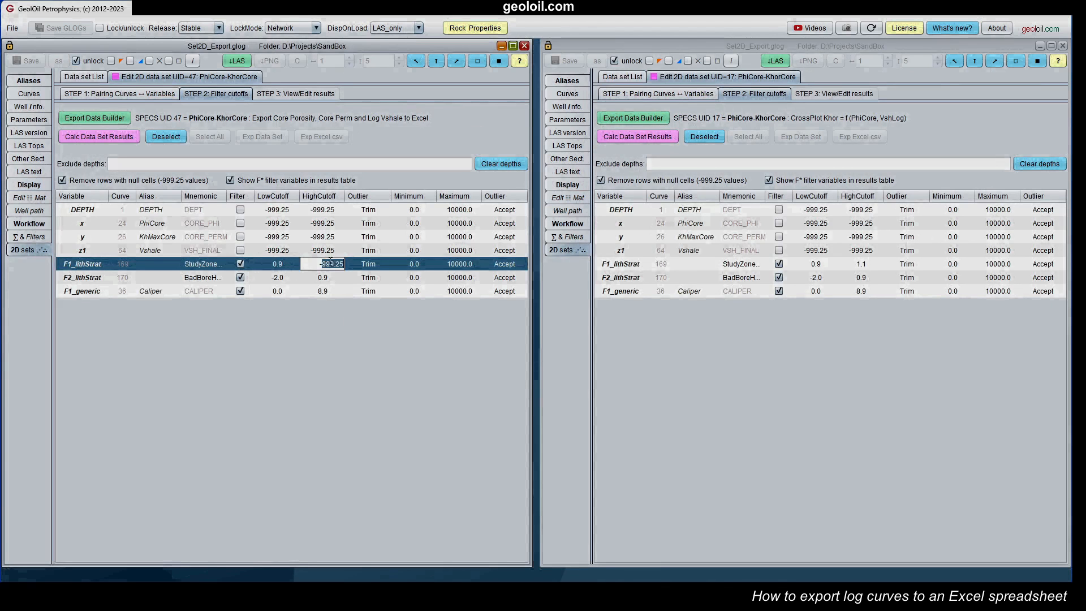
text(1.1)
key(Return)
click(158, 139)
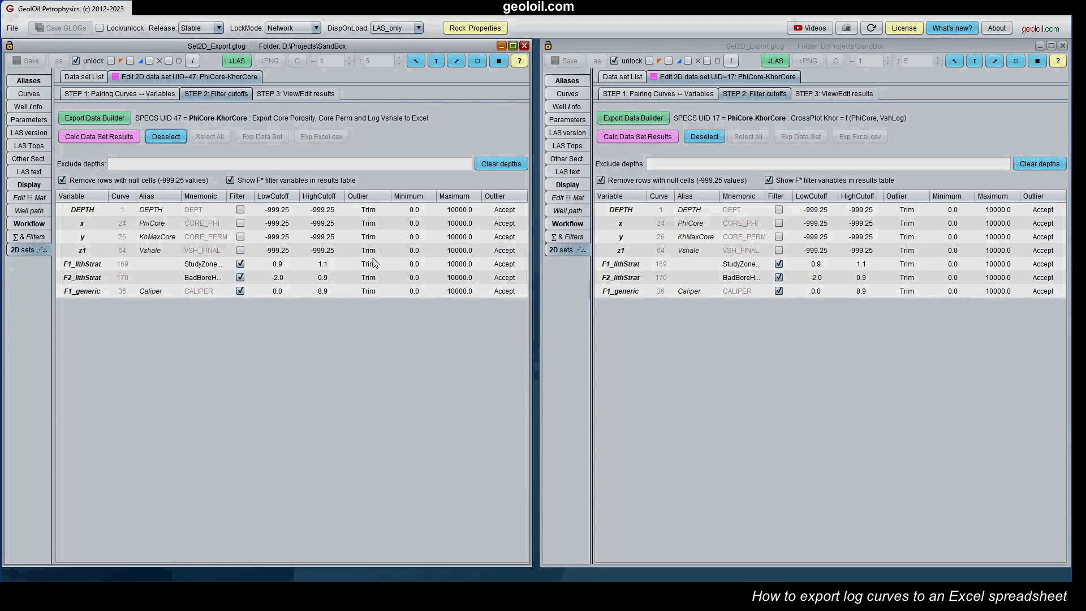
Step: Turn off the removal of rows with null cells in the new data set and calculate its results
click(62, 179)
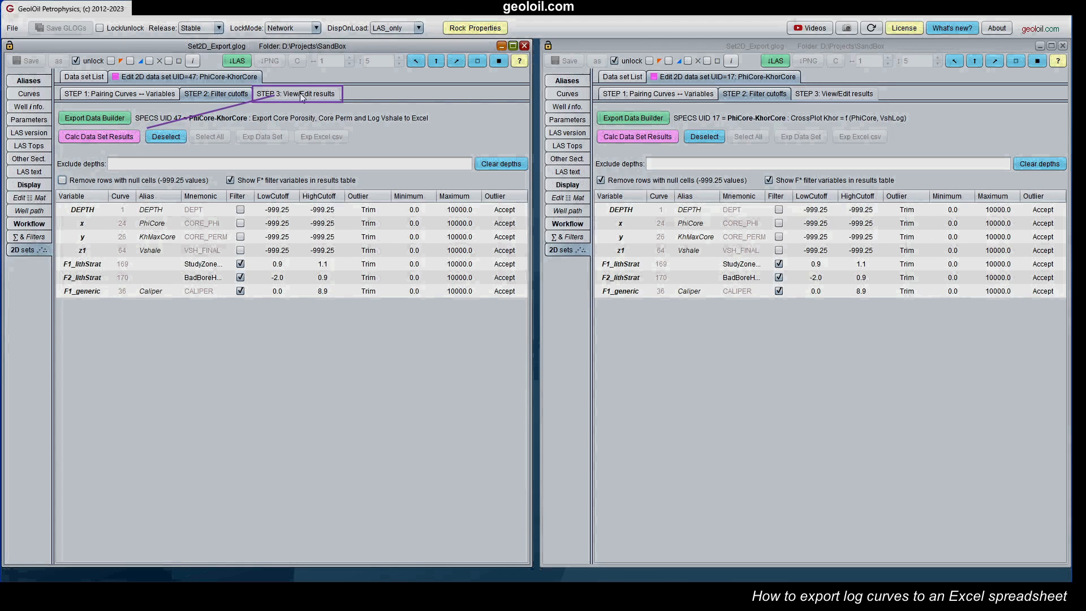
click(101, 136)
mouse_move(523, 207)
mouse_down()
mouse_move(524, 230)
mouse_move(525, 206)
mouse_up()
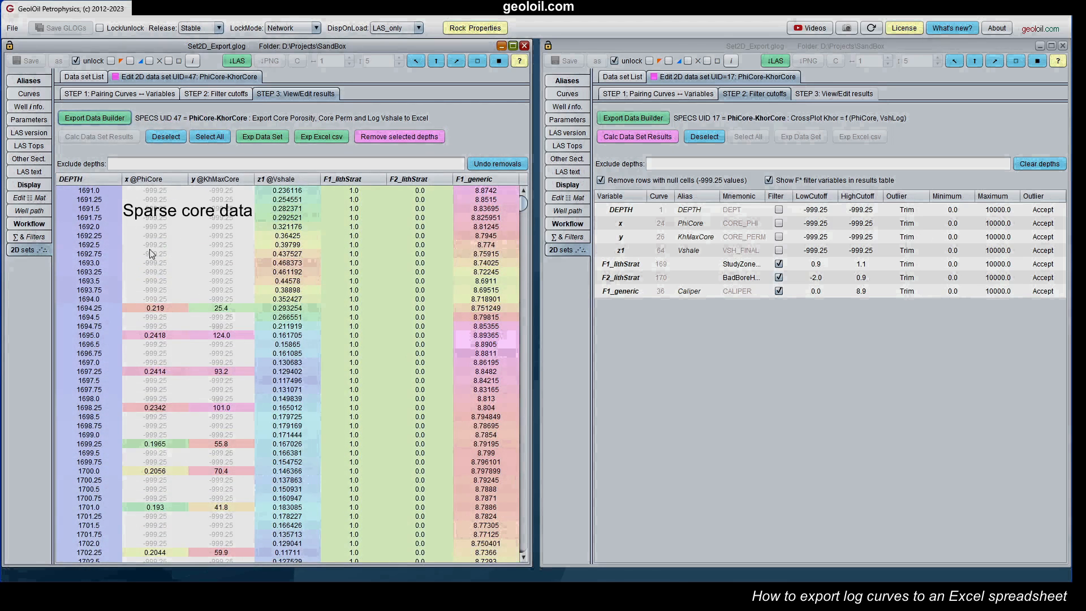
Step: Examine the core porosity, core permeability, Vshale, zone flag, borehole flag and caliper columns in the calculated results
click(156, 263)
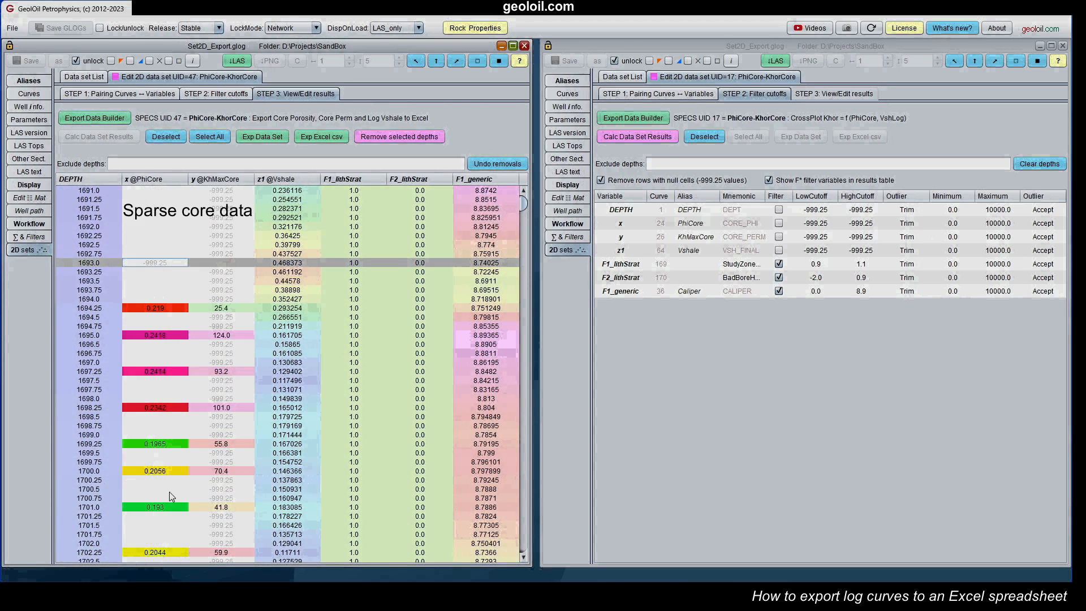
mouse_move(525, 204)
mouse_down()
mouse_move(526, 230)
mouse_move(525, 203)
mouse_up()
click(298, 200)
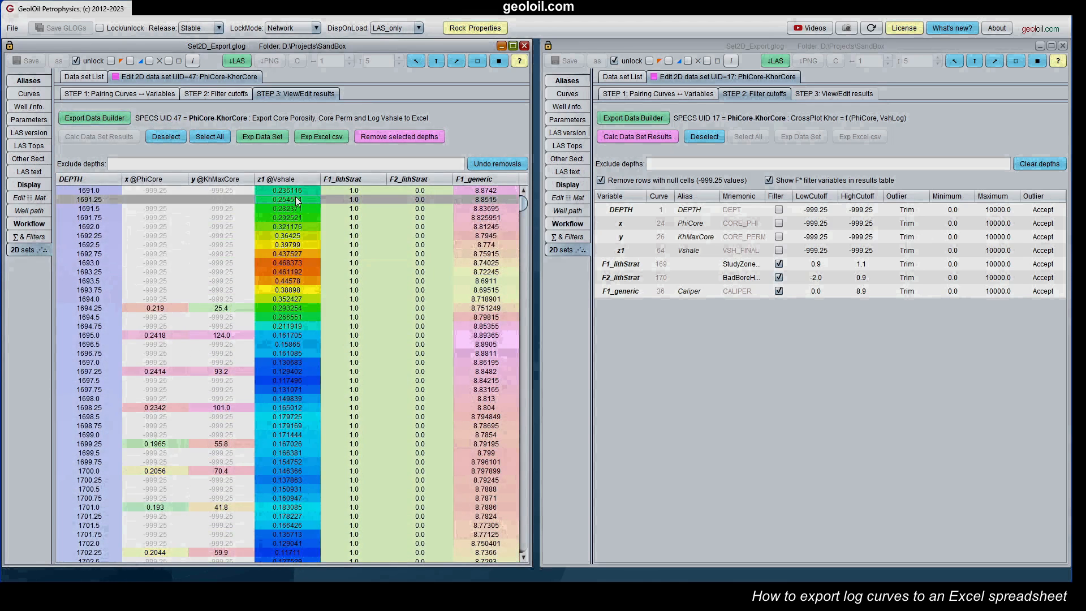
click(156, 196)
click(226, 201)
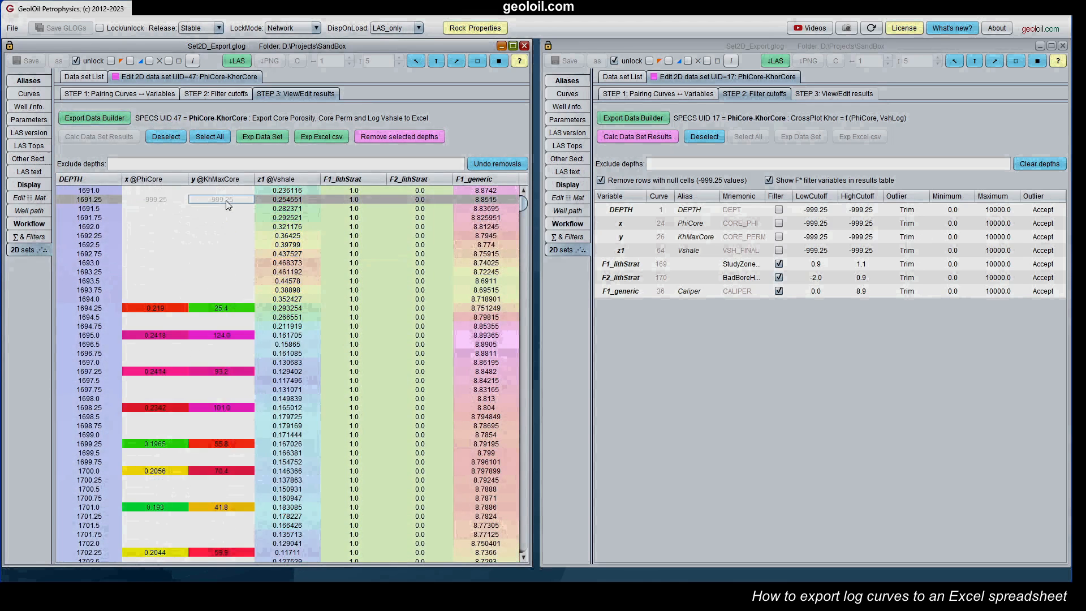
click(288, 202)
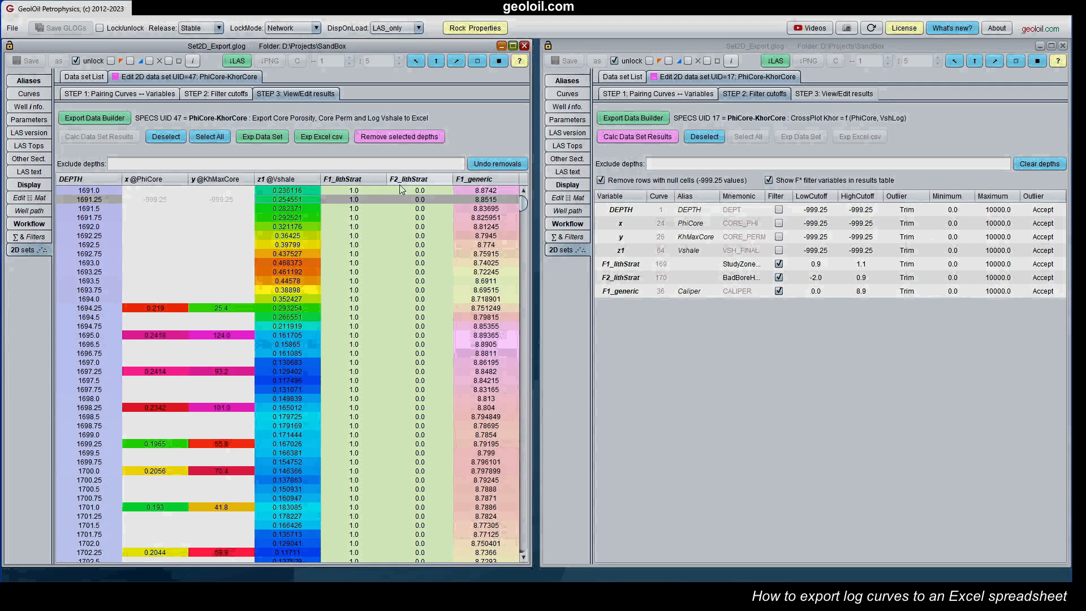
mouse_move(405, 186)
click(606, 293)
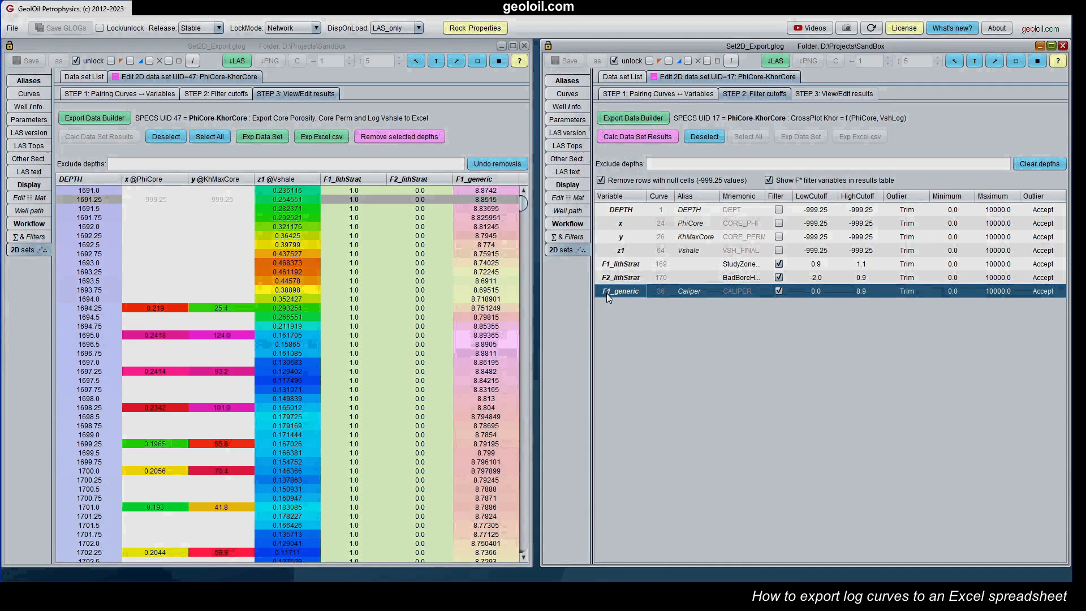
click(502, 271)
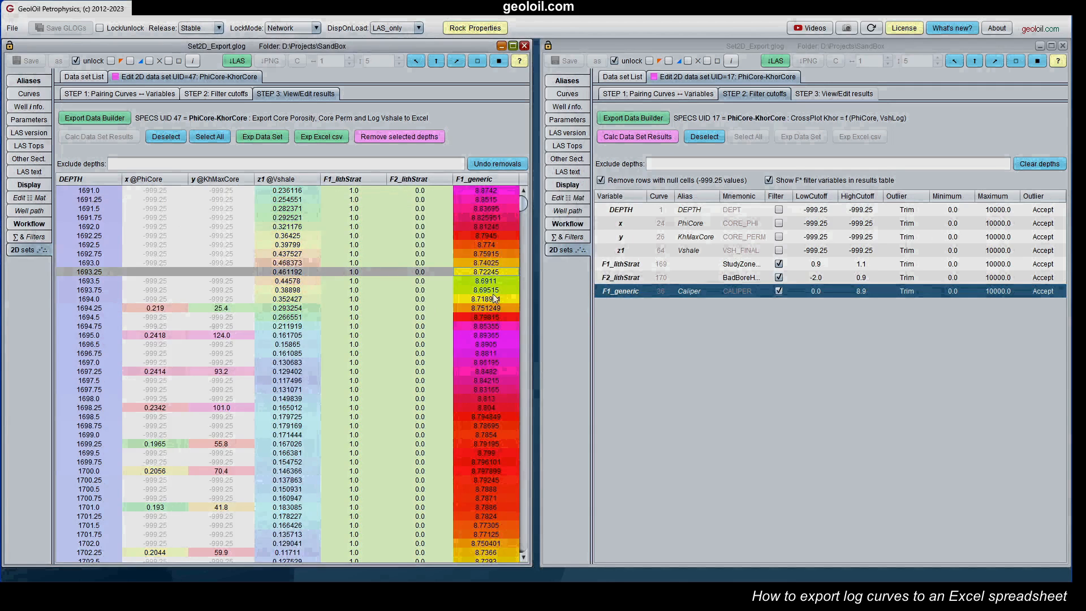
mouse_move(525, 201)
mouse_down()
mouse_move(518, 416)
mouse_move(528, 577)
mouse_move(545, 234)
mouse_move(529, 194)
mouse_move(529, 563)
mouse_move(561, 188)
mouse_move(521, 215)
mouse_move(529, 408)
mouse_move(518, 379)
mouse_move(523, 204)
mouse_up()
click(356, 202)
click(420, 202)
Step: Compare the results table's core porosity at depths 1692.0 and 1694.25 with the log plot, and read the Lithology track's curve values
click(566, 184)
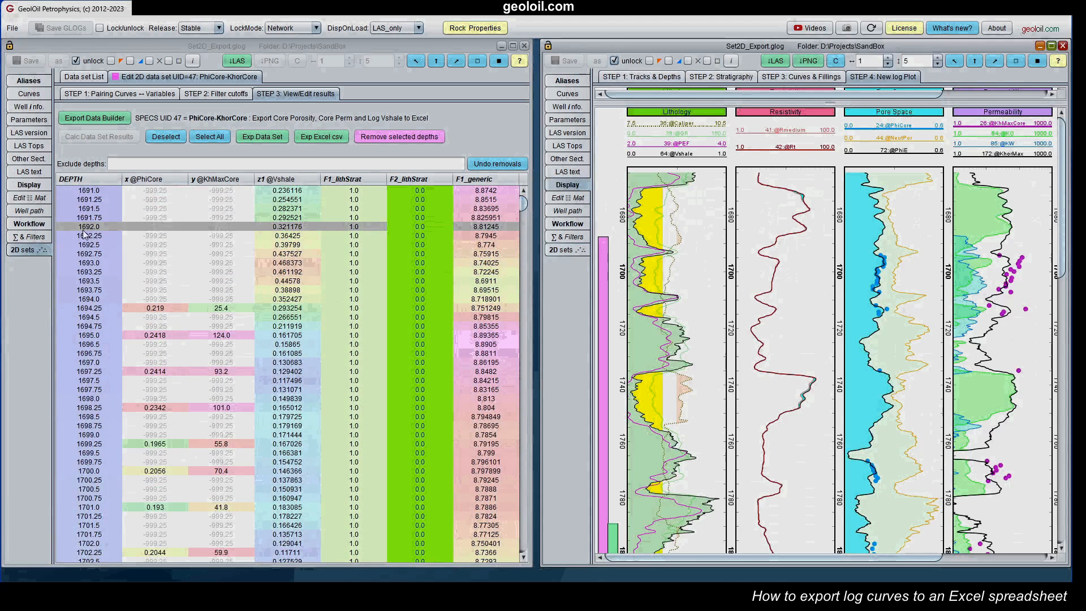
click(909, 250)
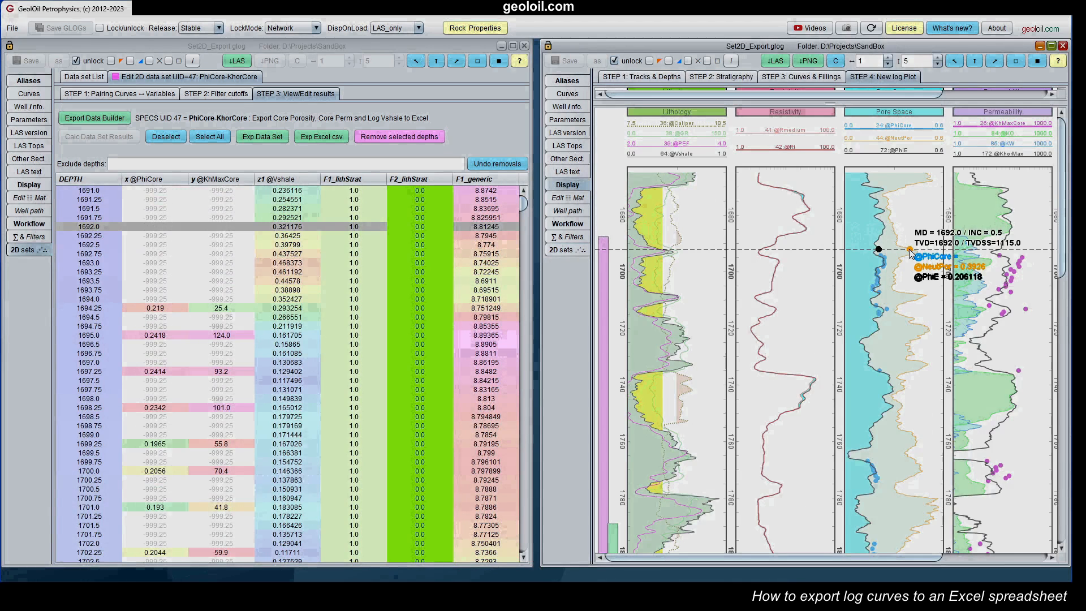
click(79, 311)
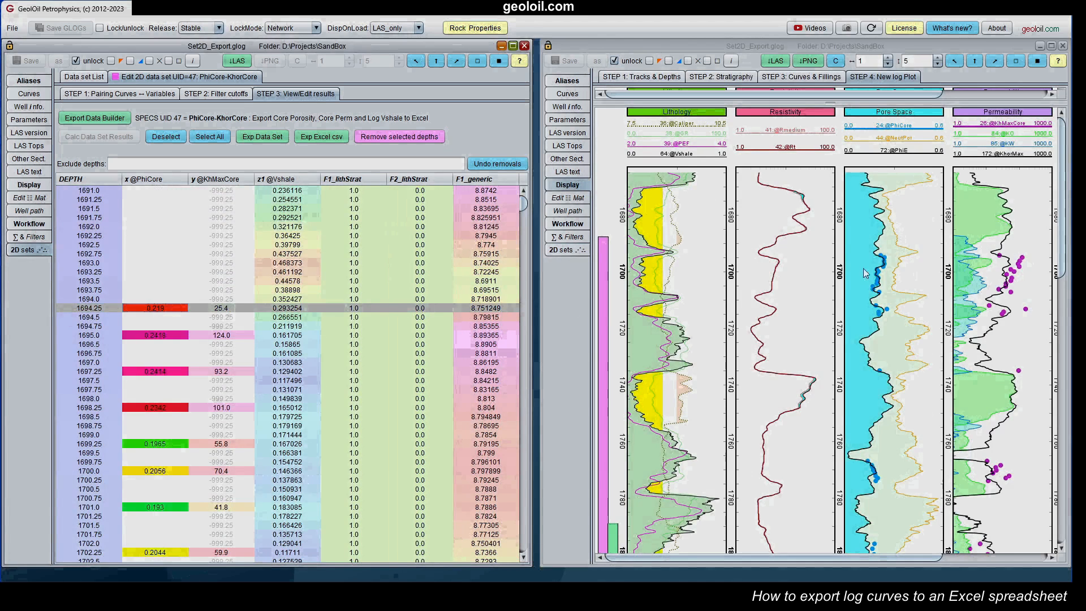
click(915, 250)
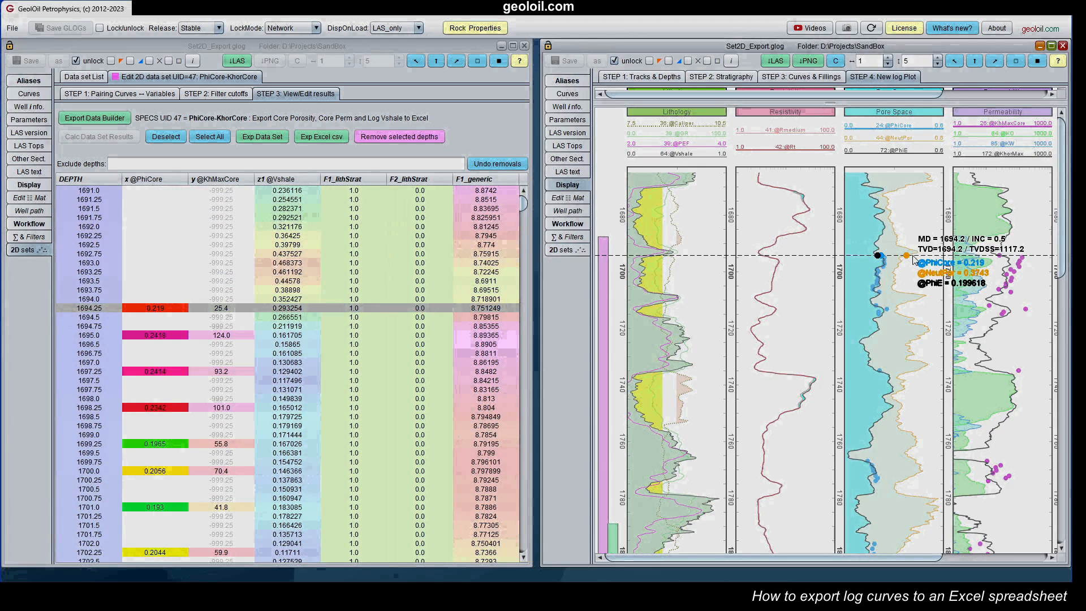
click(164, 311)
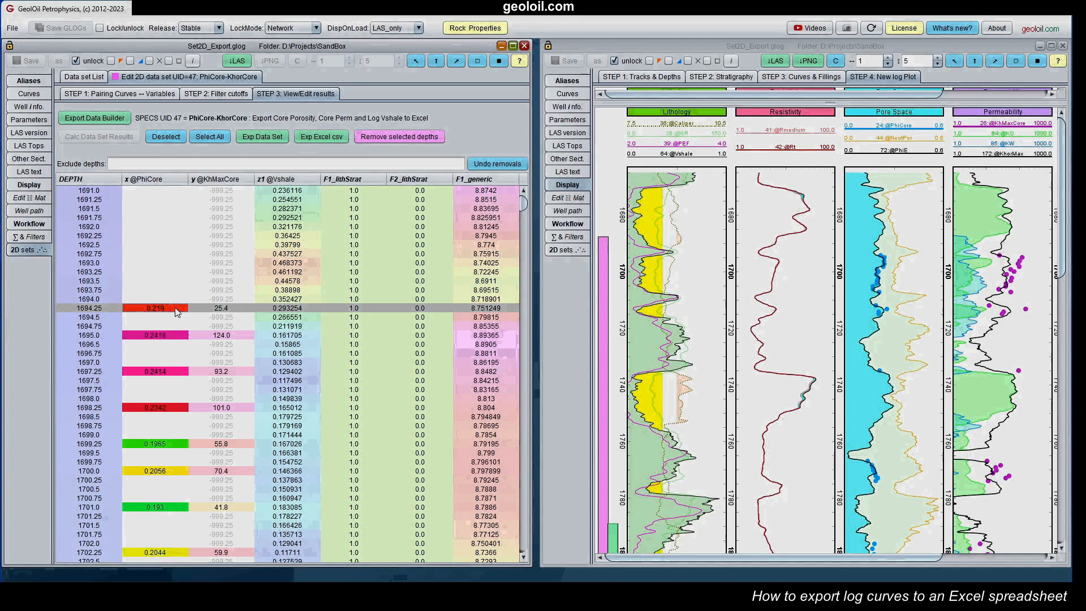
click(687, 300)
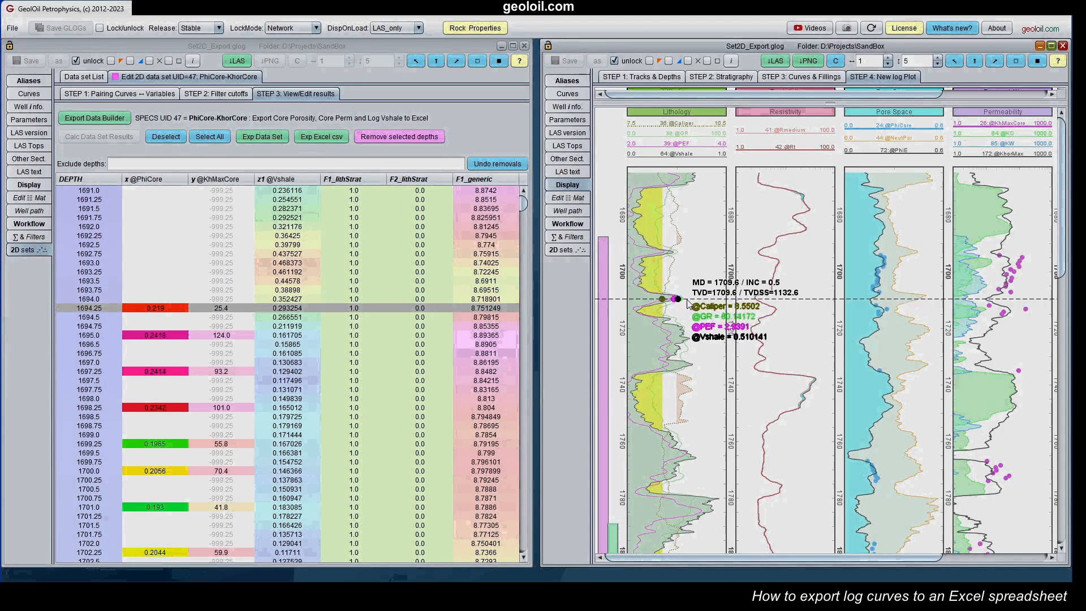
click(700, 396)
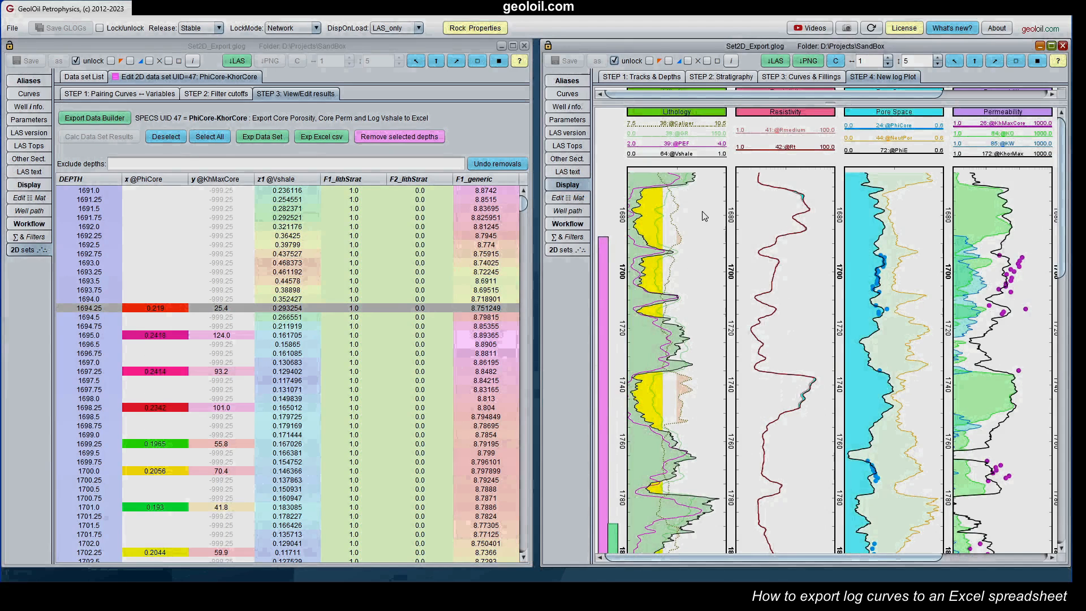
drag(525, 205, 556, 203)
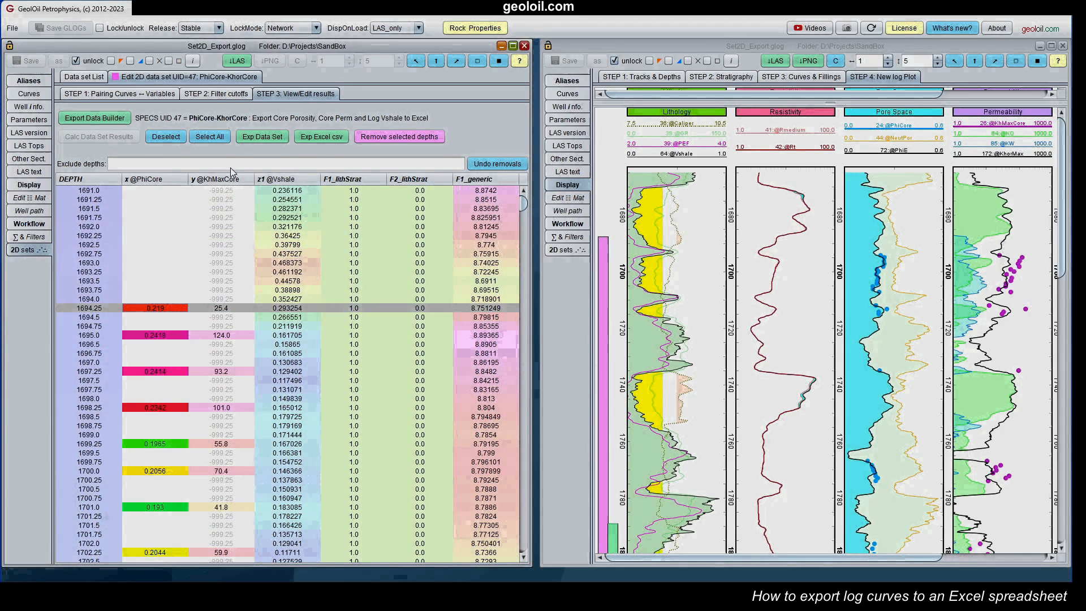
Step: Turn the removal of rows with null cells back on, recalculate the data set and inspect the PhiCore values
click(234, 93)
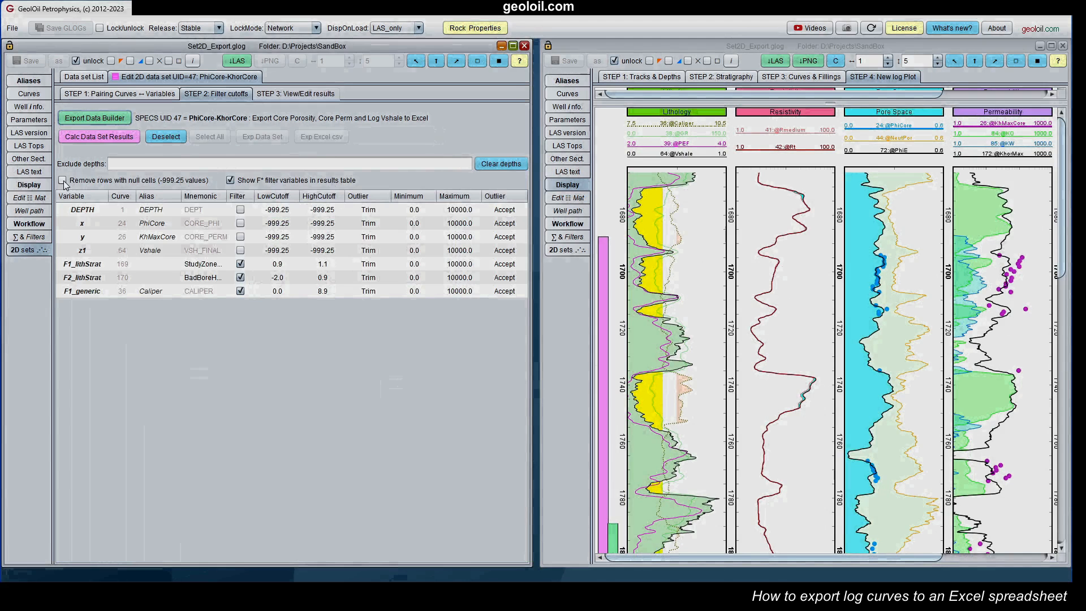
click(122, 137)
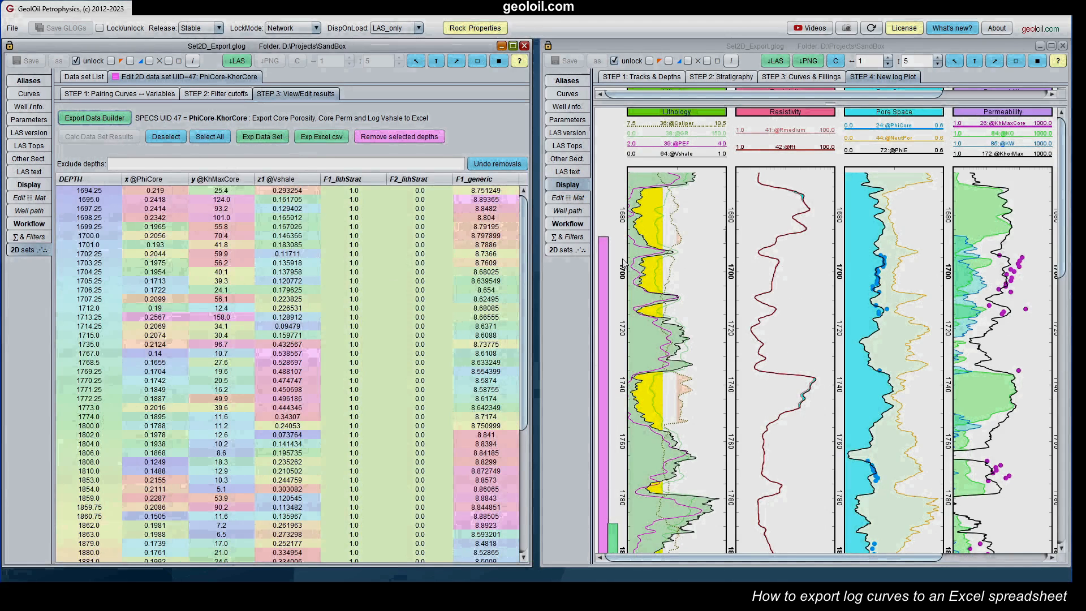
mouse_move(525, 267)
mouse_down()
mouse_move(524, 355)
mouse_move(523, 263)
mouse_up()
click(158, 219)
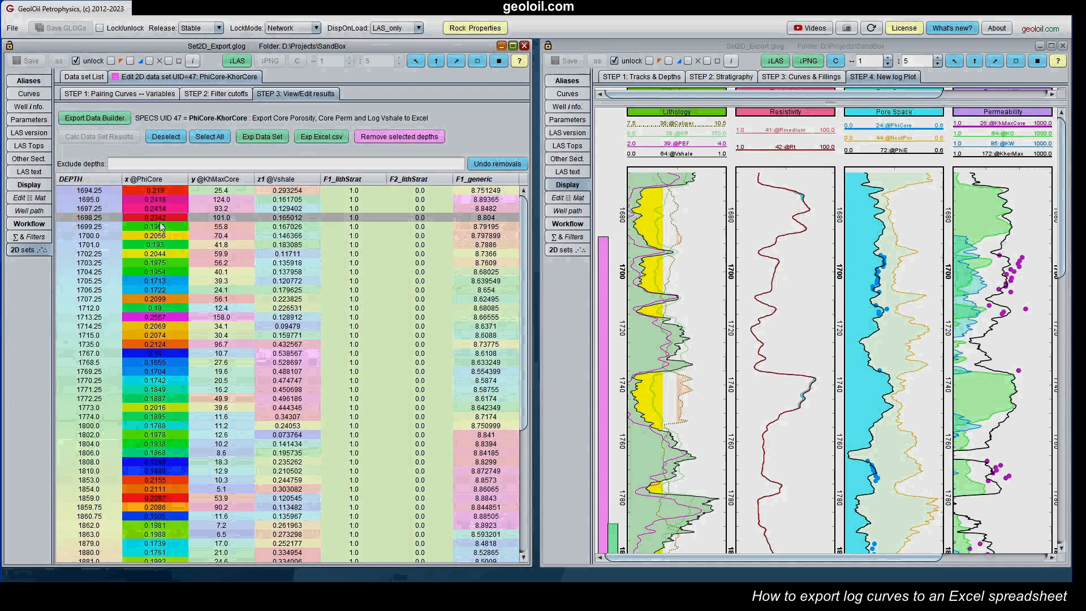
Step: Highlight the core permeability and Vshale columns in the results table to inspect their values, and clear the highlighting
click(214, 244)
click(296, 253)
click(166, 138)
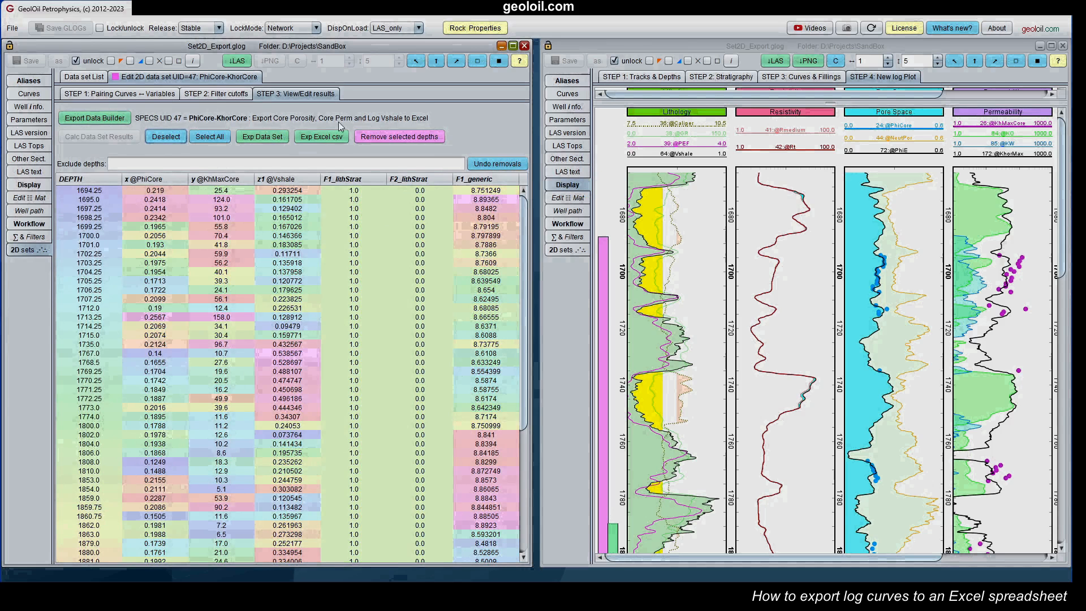
Step: Hide the F* filter variables from the results table and recalculate the data set
click(226, 94)
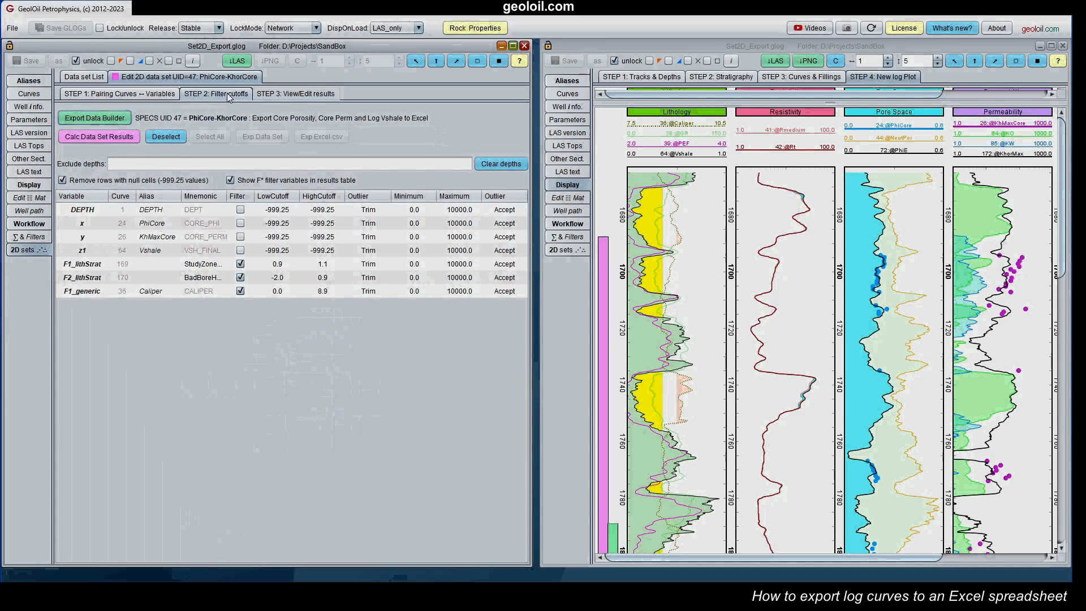
click(108, 139)
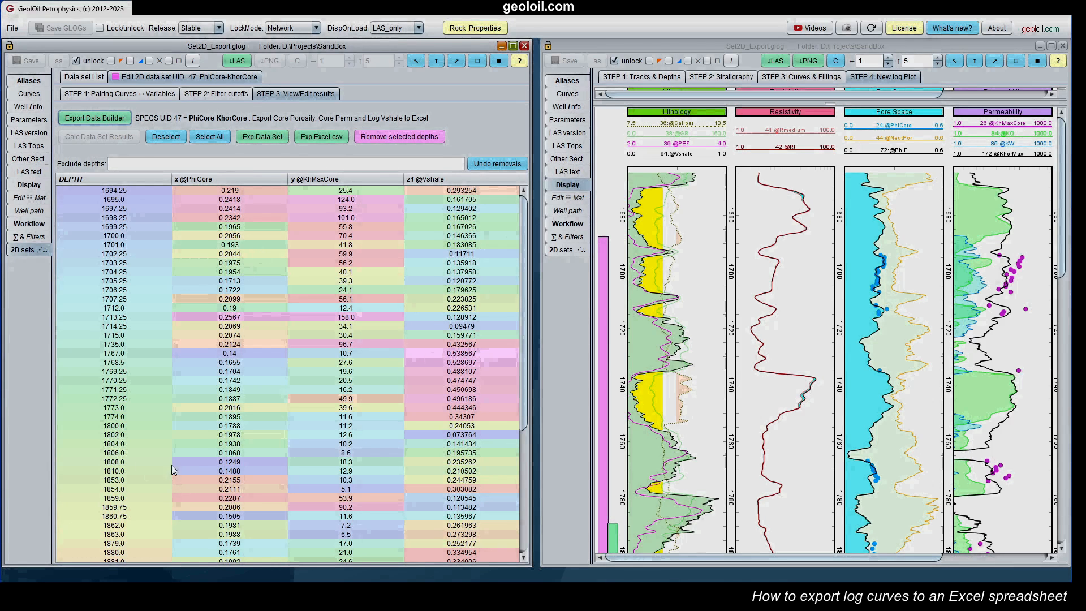
Step: Exclude depths 1853.0-1859.0, 1713.25 and 1774.0-1879.0 from the results table, and undo all the removals
drag(134, 479, 134, 497)
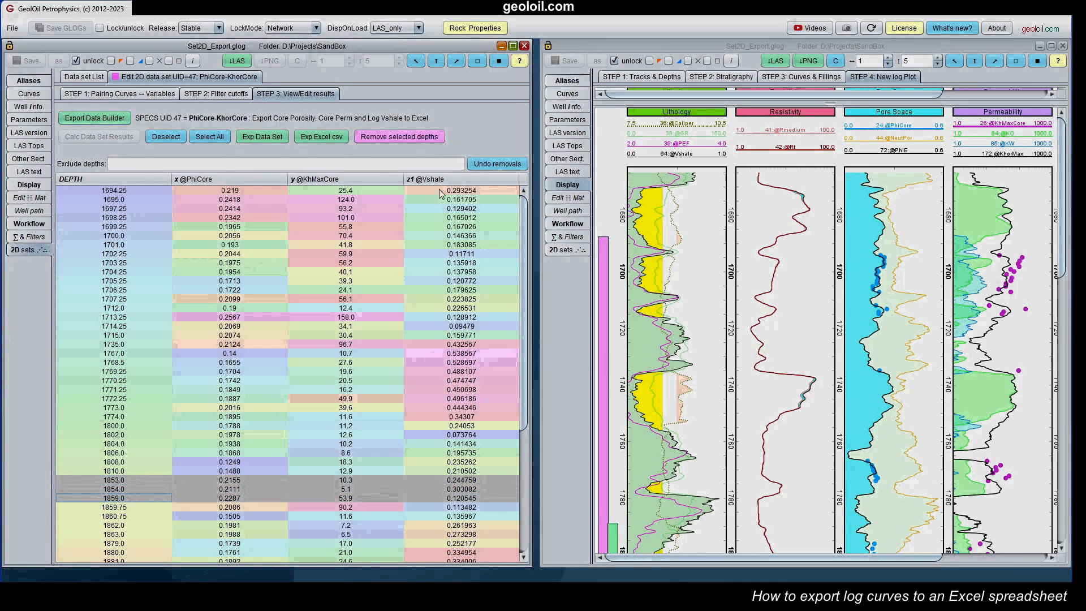
click(426, 137)
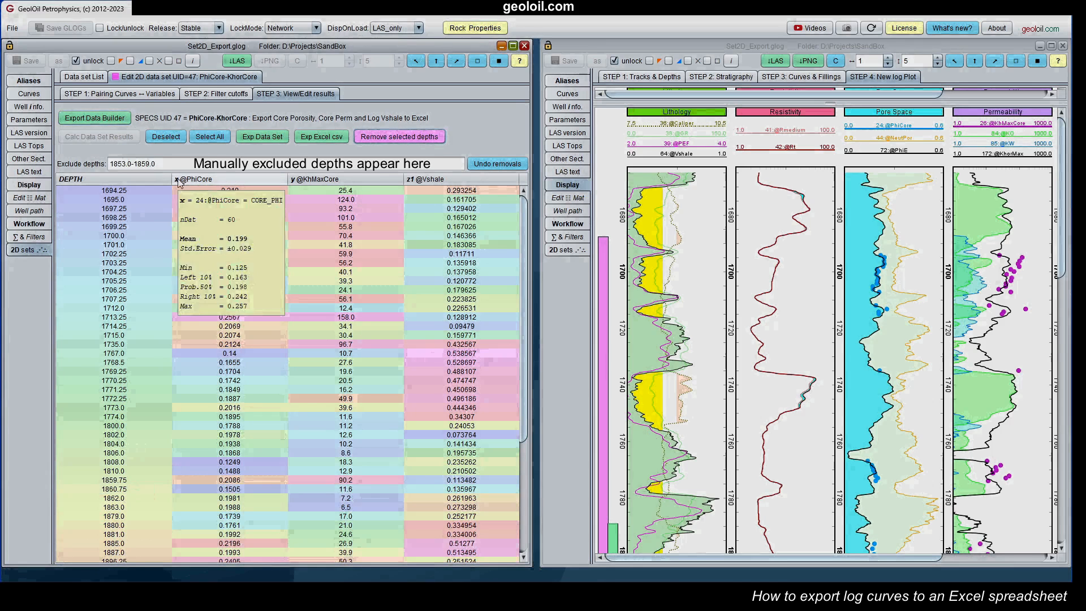
click(125, 318)
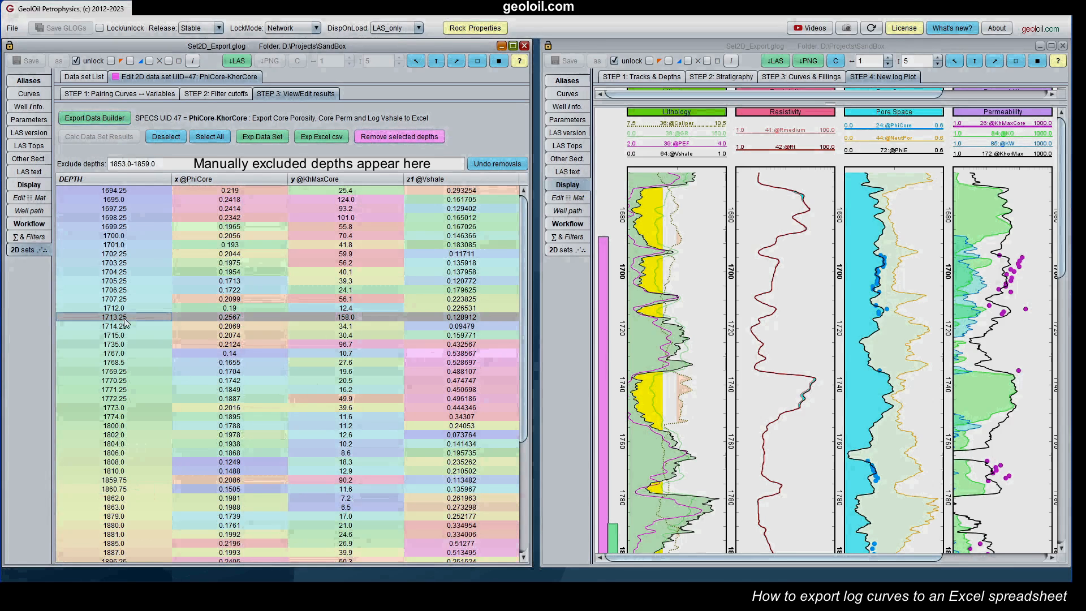
click(400, 141)
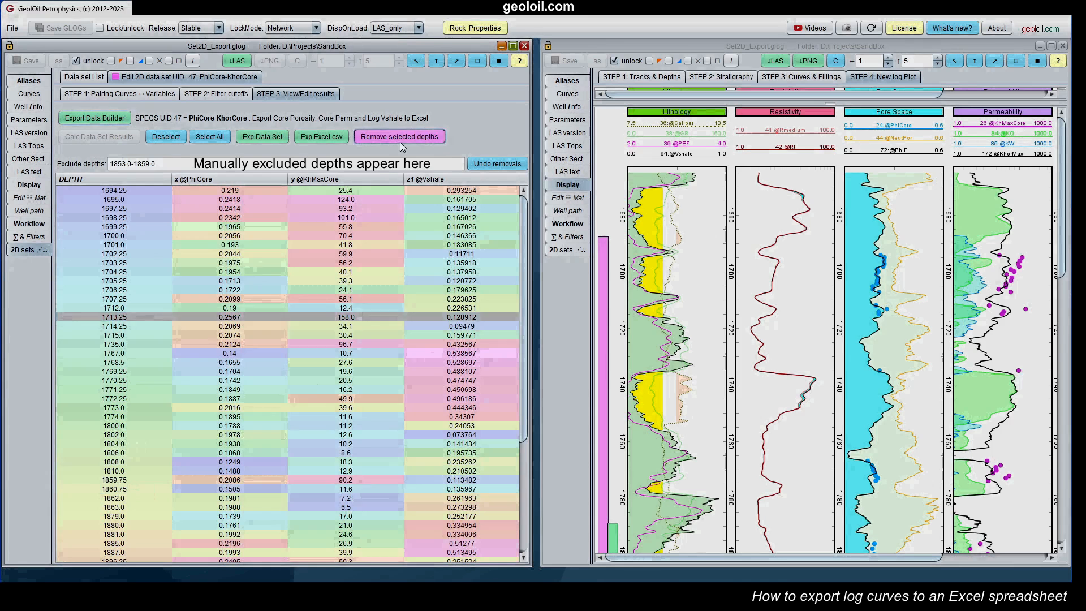
drag(123, 409, 123, 506)
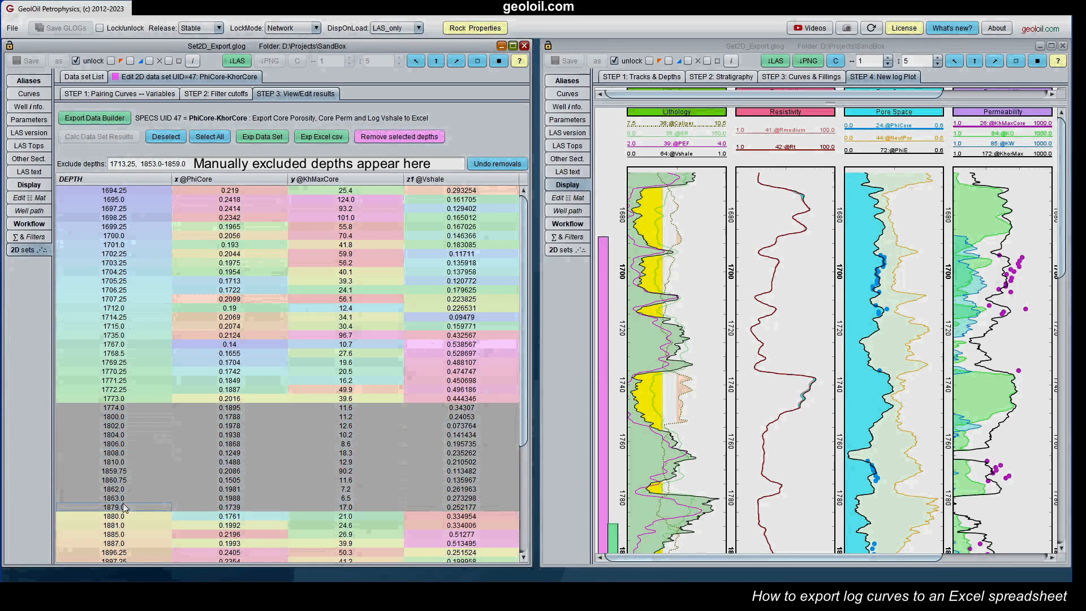
click(411, 136)
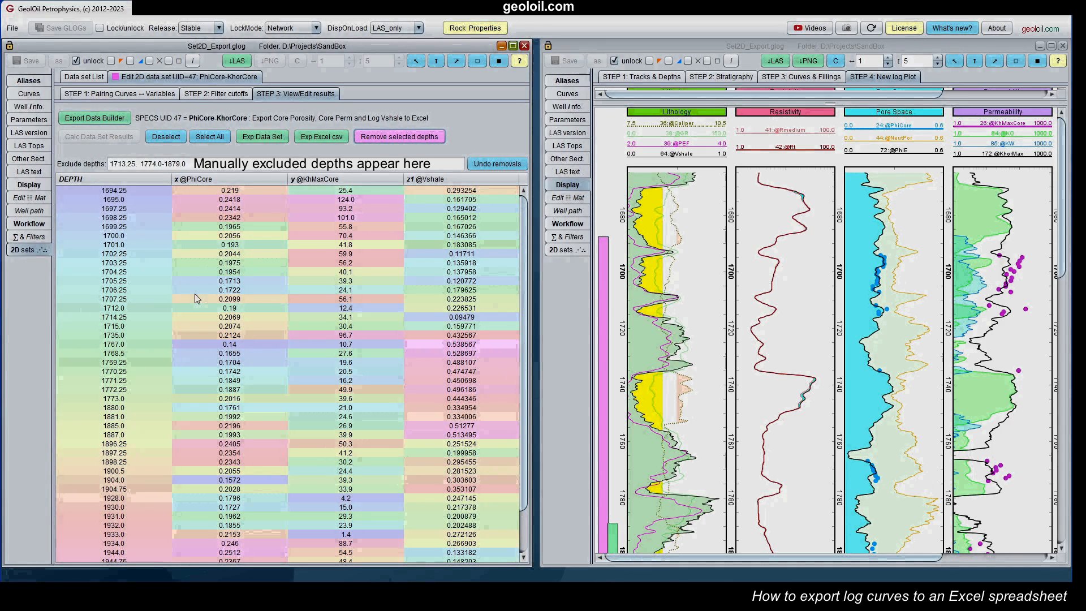
click(507, 164)
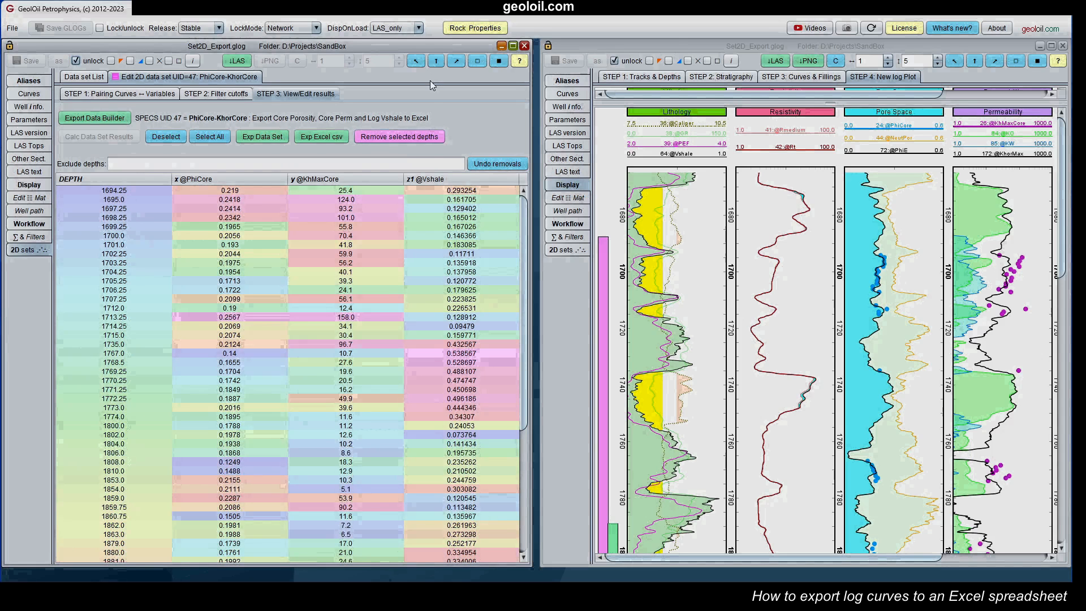
Step: Export the results table to the SandBox folder as an Excel CSV file named VideoExample
click(334, 138)
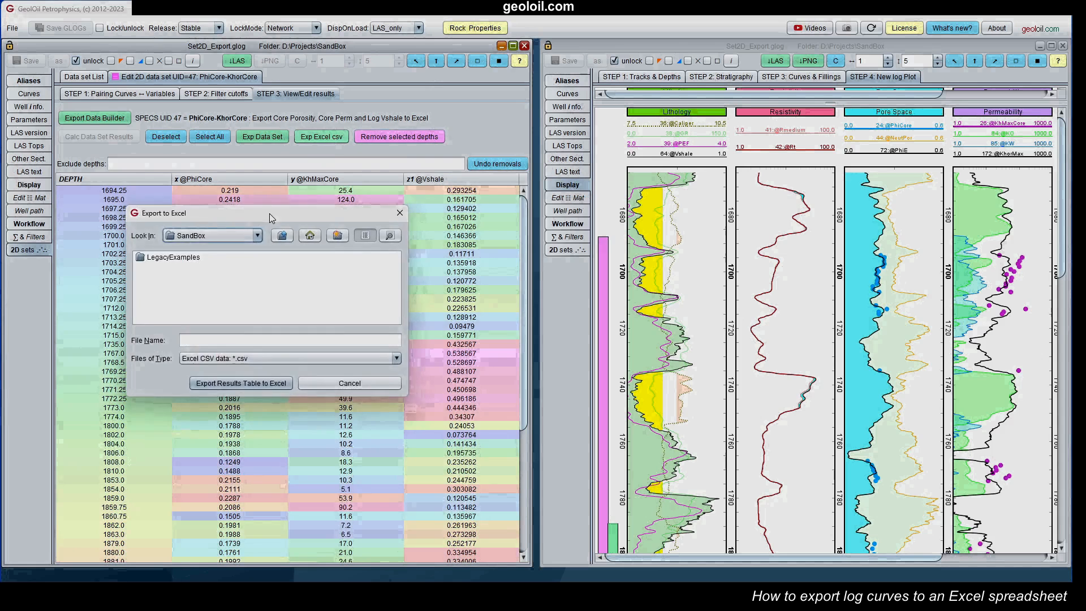
drag(269, 213, 549, 213)
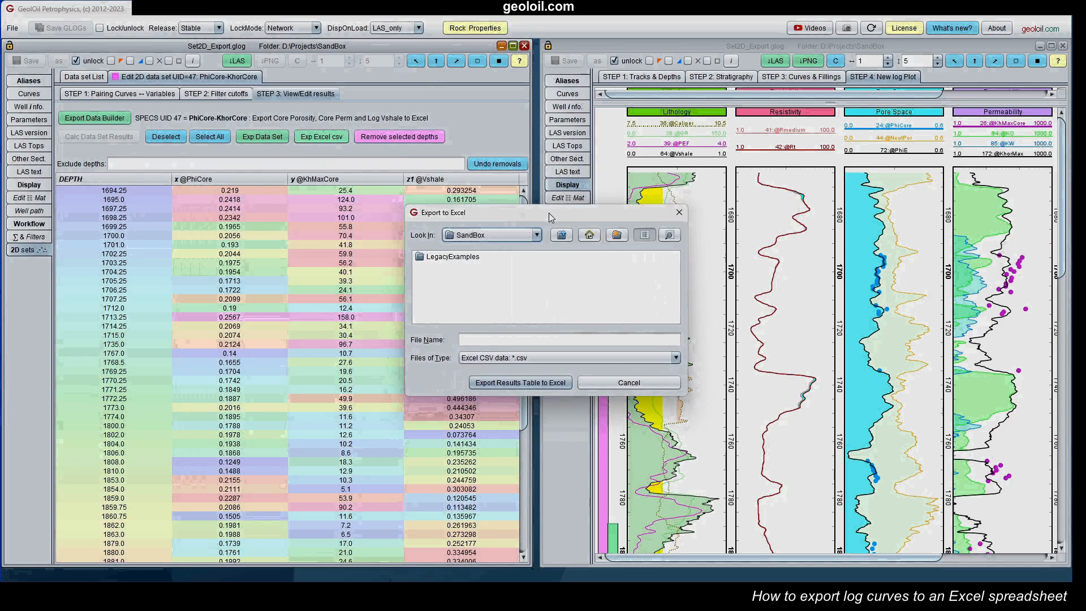
click(549, 339)
text(Vide)
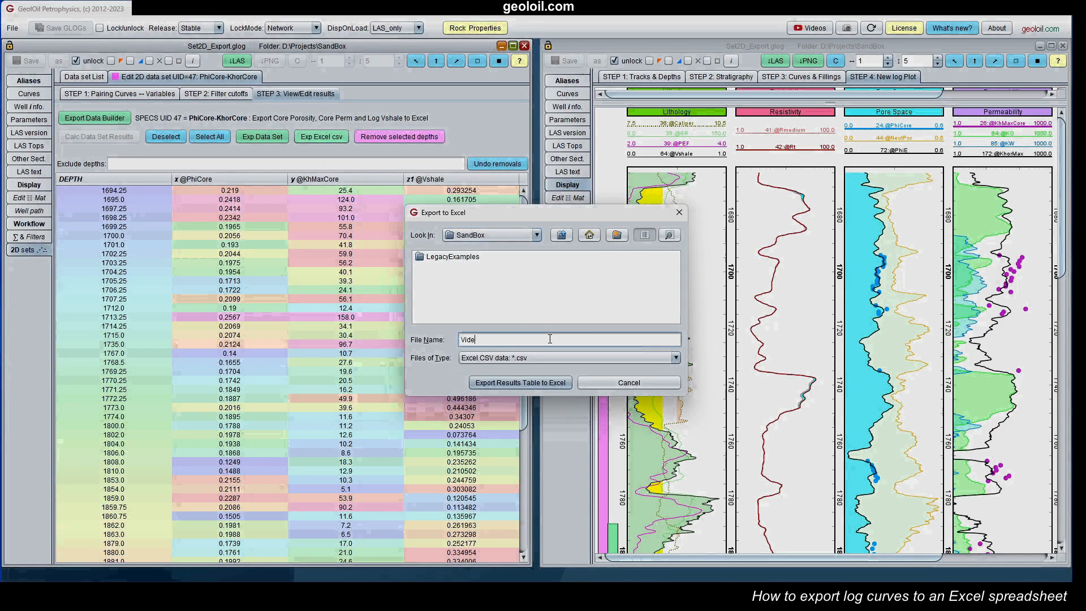
text(oExample)
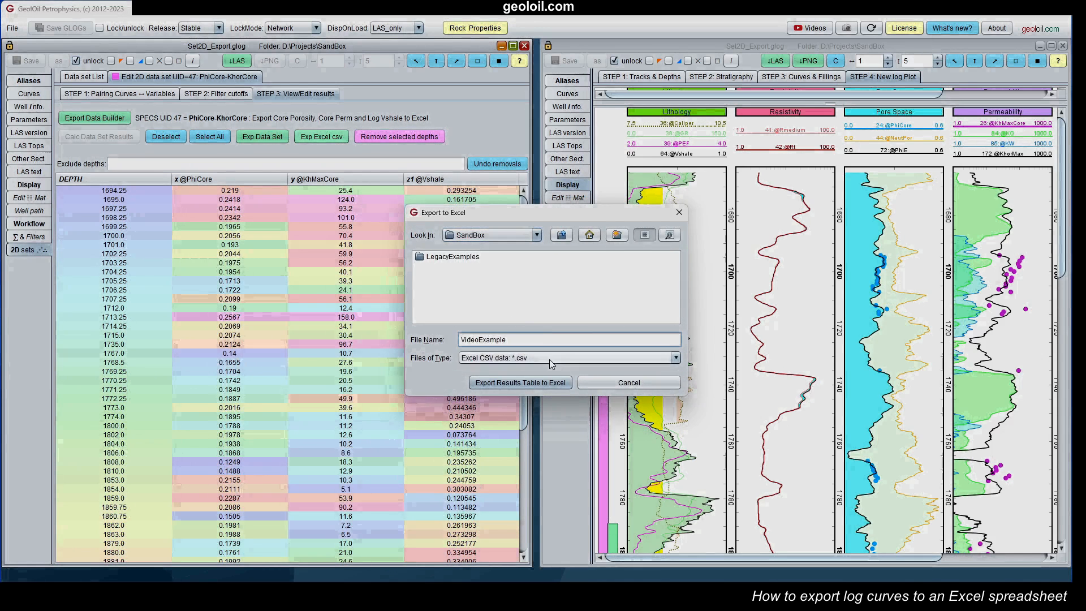
click(534, 385)
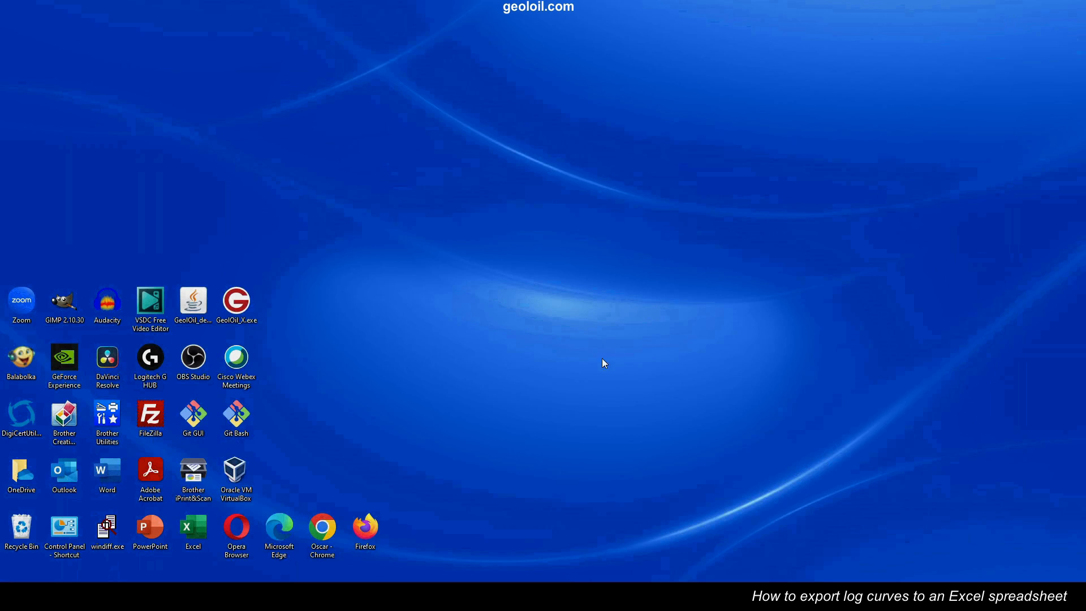
Step: Launch Excel and open VideoExample.csv from the SandBox folder
right_click(188, 538)
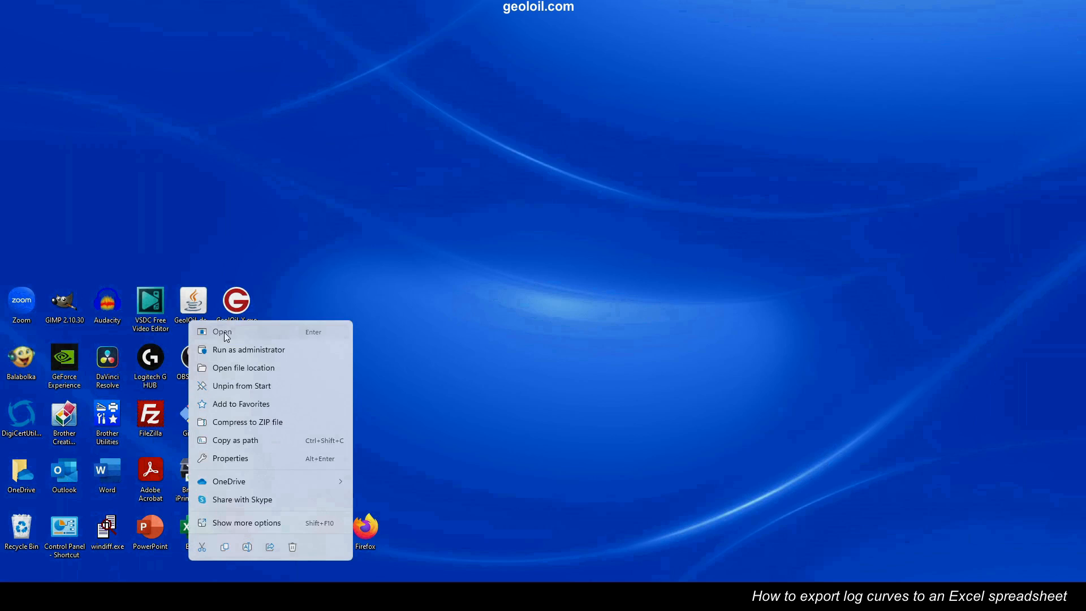
click(222, 332)
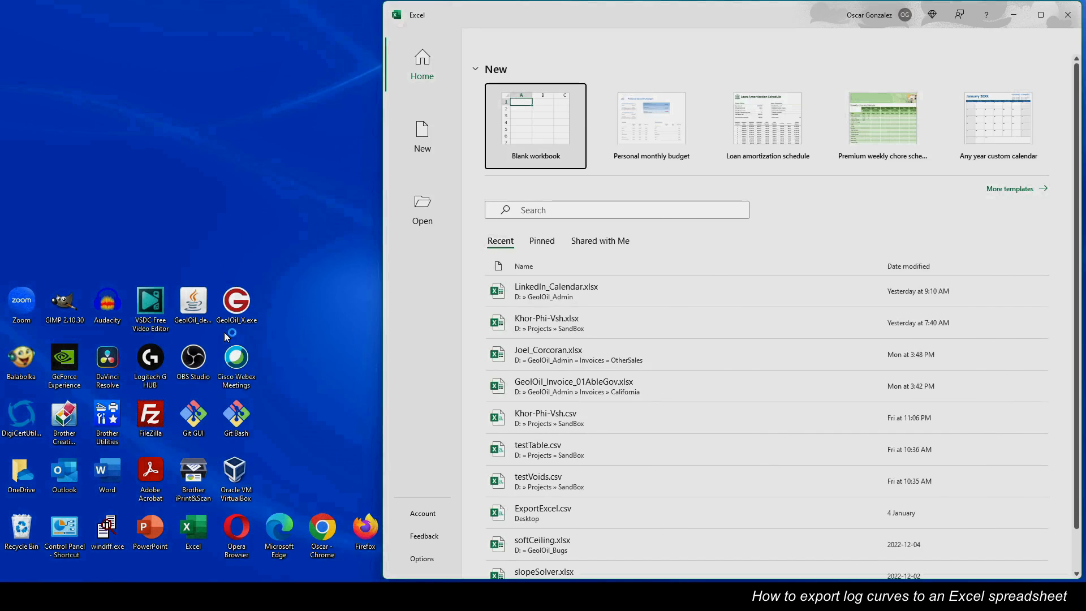
click(422, 209)
click(525, 262)
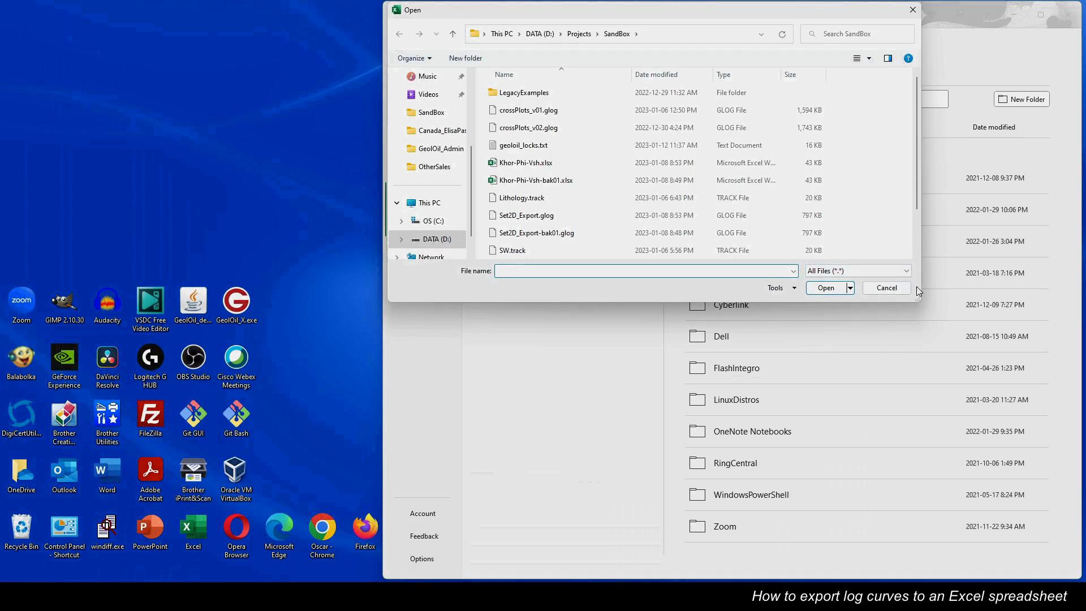
click(908, 272)
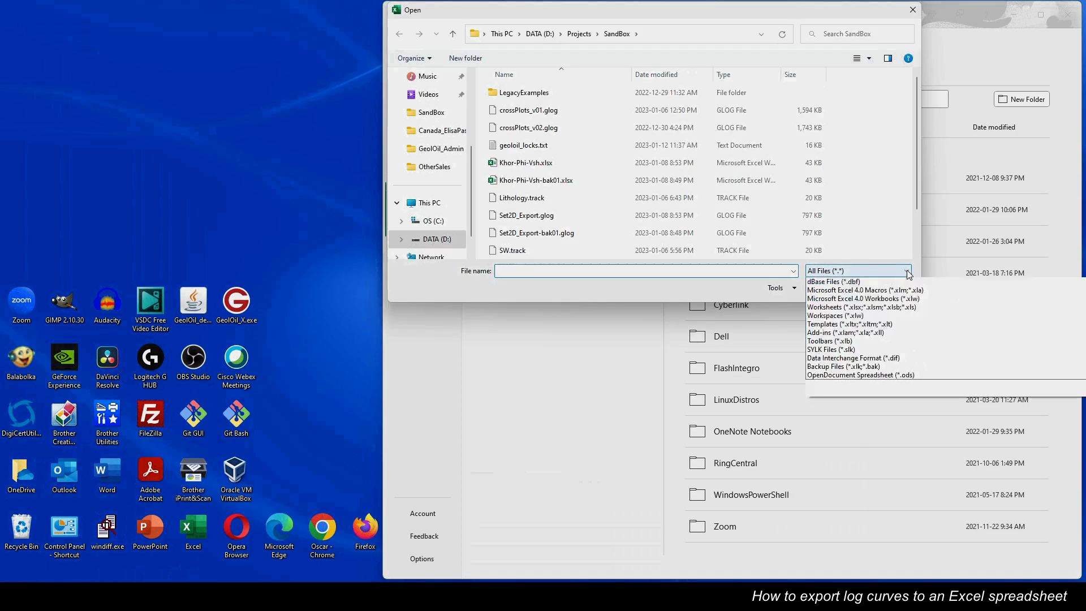
click(905, 240)
scroll(905, 239, down, 2)
click(532, 251)
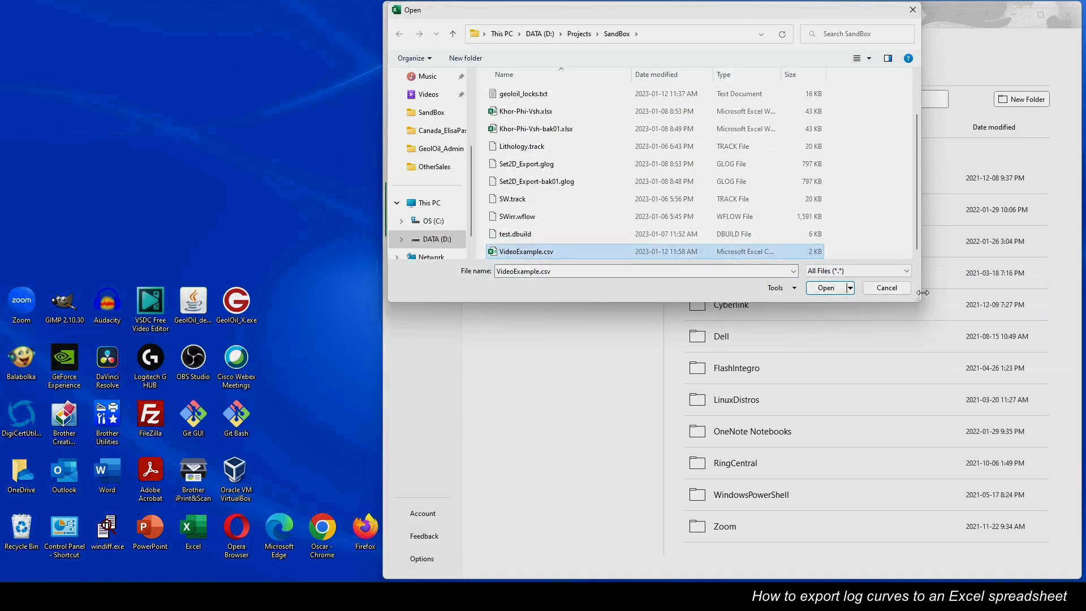
click(824, 291)
Step: Skim the exported rows in the VideoExample sheet and narrow the spreadsheet window to its data columns
scroll(868, 340, down, 8)
scroll(868, 340, up, 8)
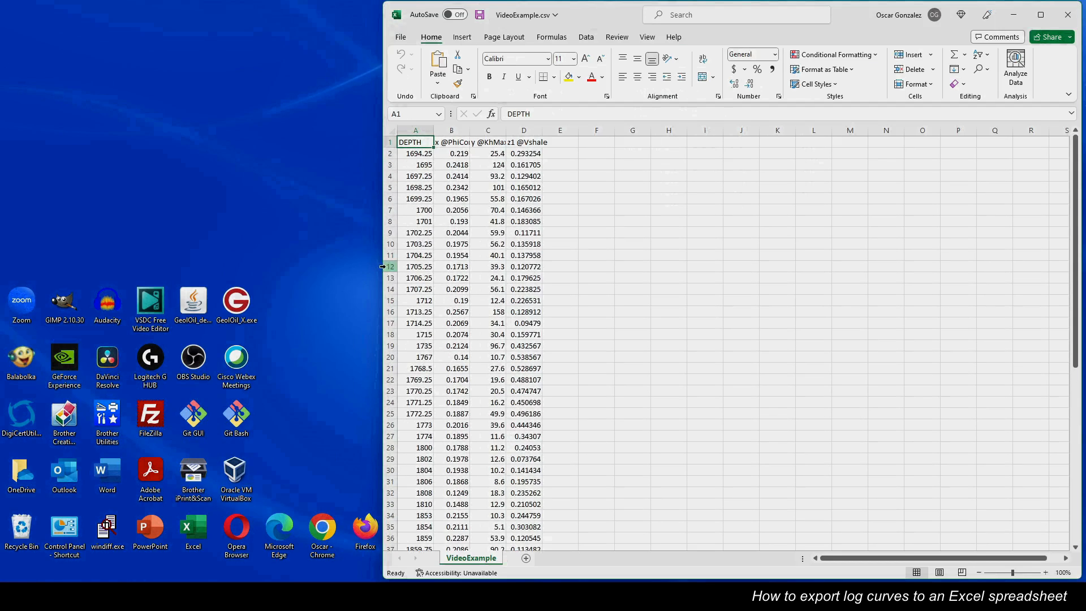
drag(380, 268, 793, 283)
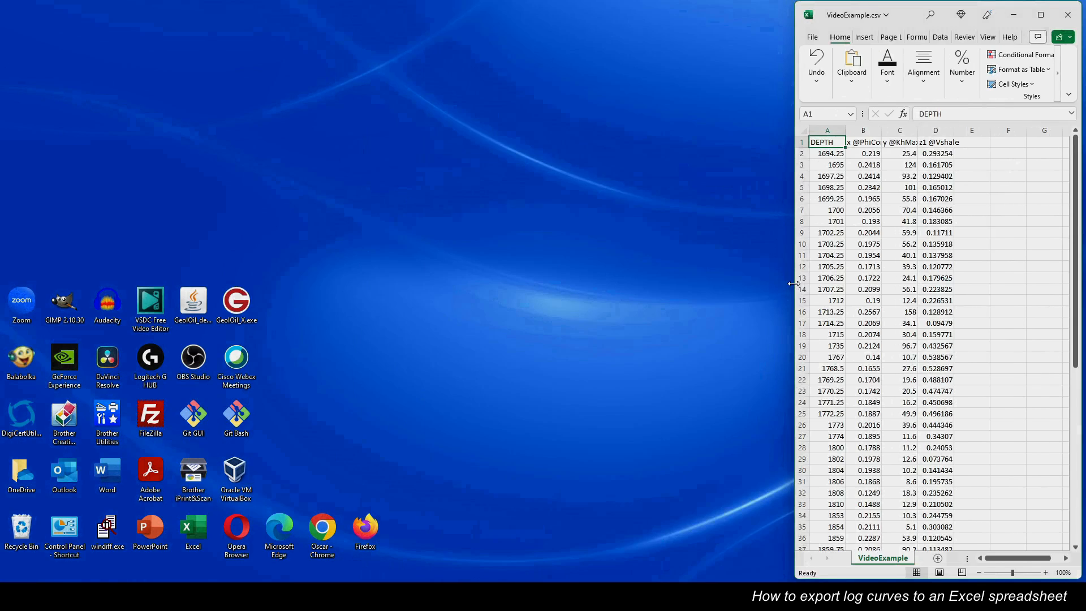
Step: Open the Khor-Phi-Vsh.xlsx workbook from the SandBox folder, review its regression coefficients and crossplots, and minimize it
click(577, 535)
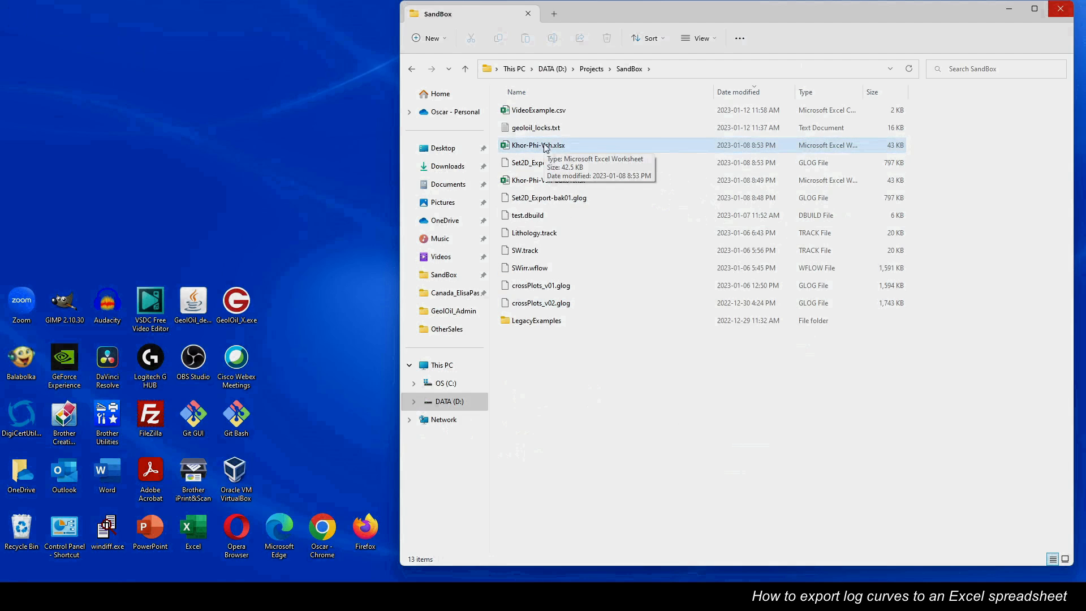
right_click(546, 147)
click(577, 180)
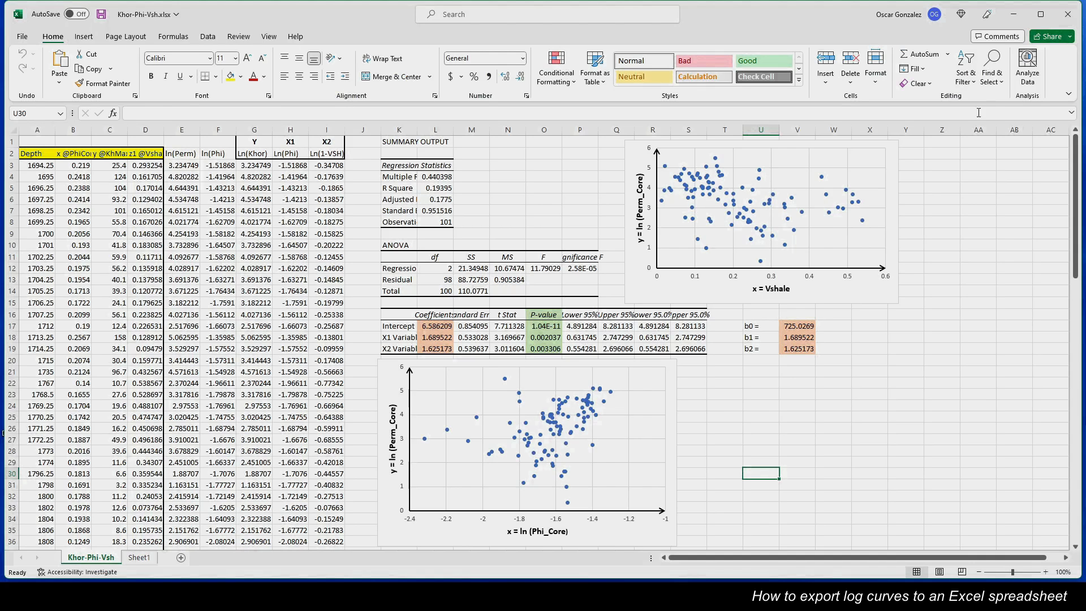
click(1018, 19)
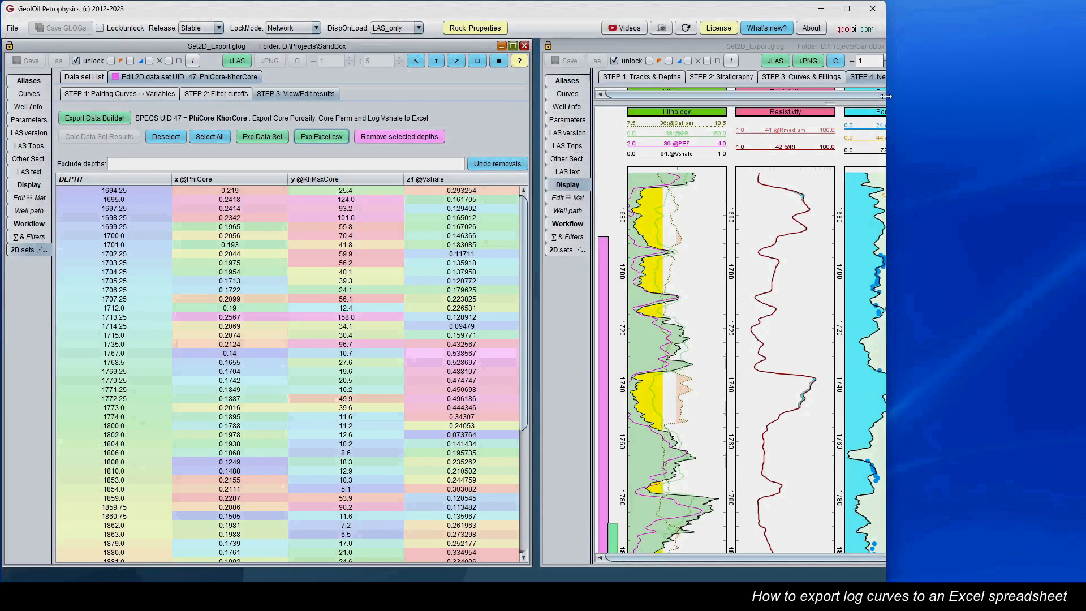
Step: Return to GeolOil and open the permeability algorithms of the Permeab Correlation workflow function
drag(885, 96, 1070, 96)
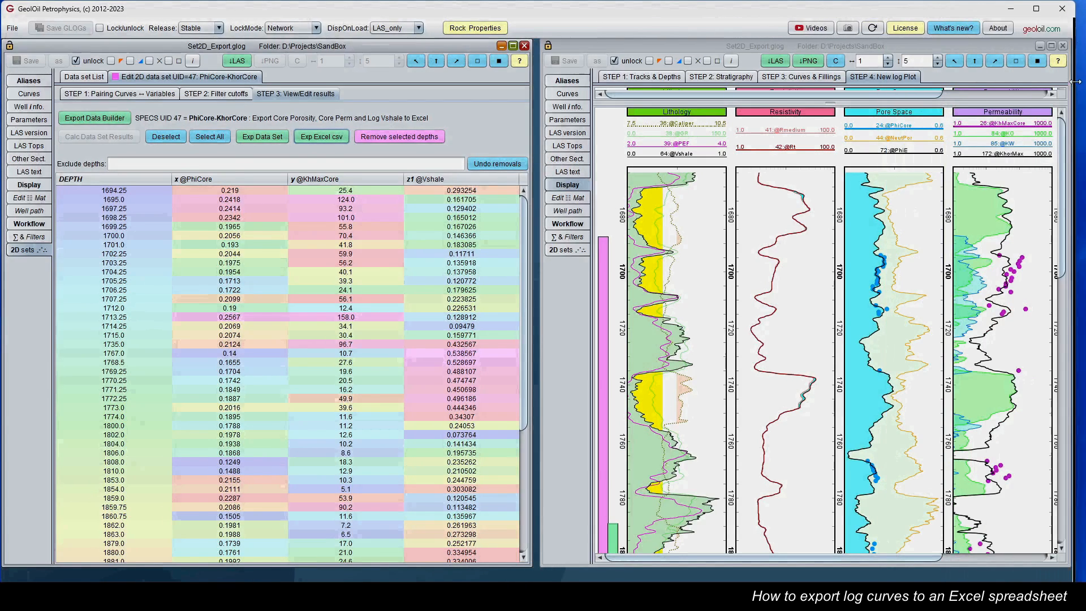
click(41, 227)
scroll(528, 406, down, 10)
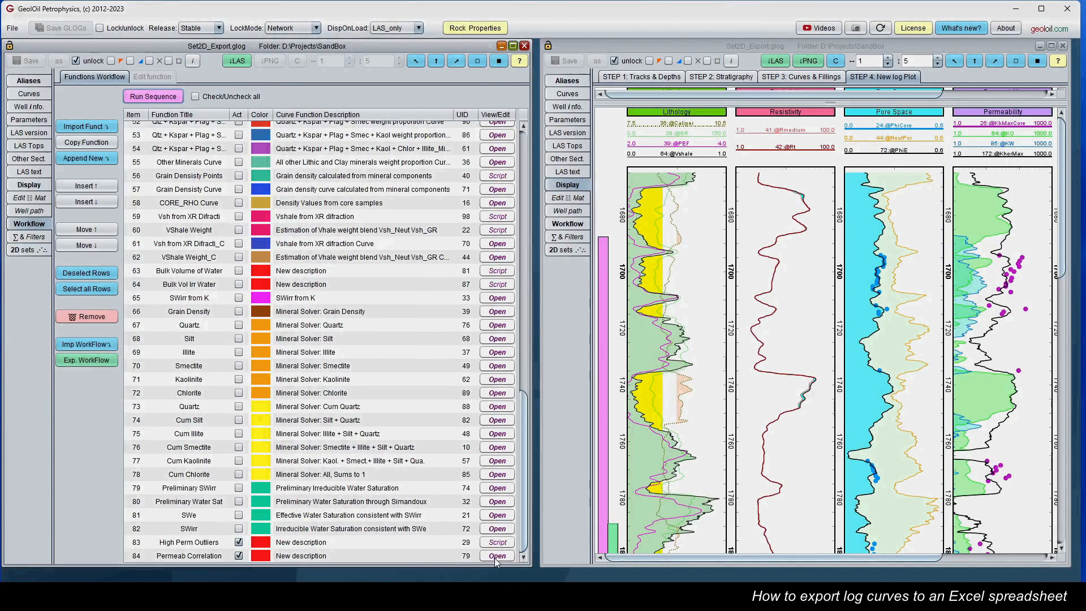
click(495, 559)
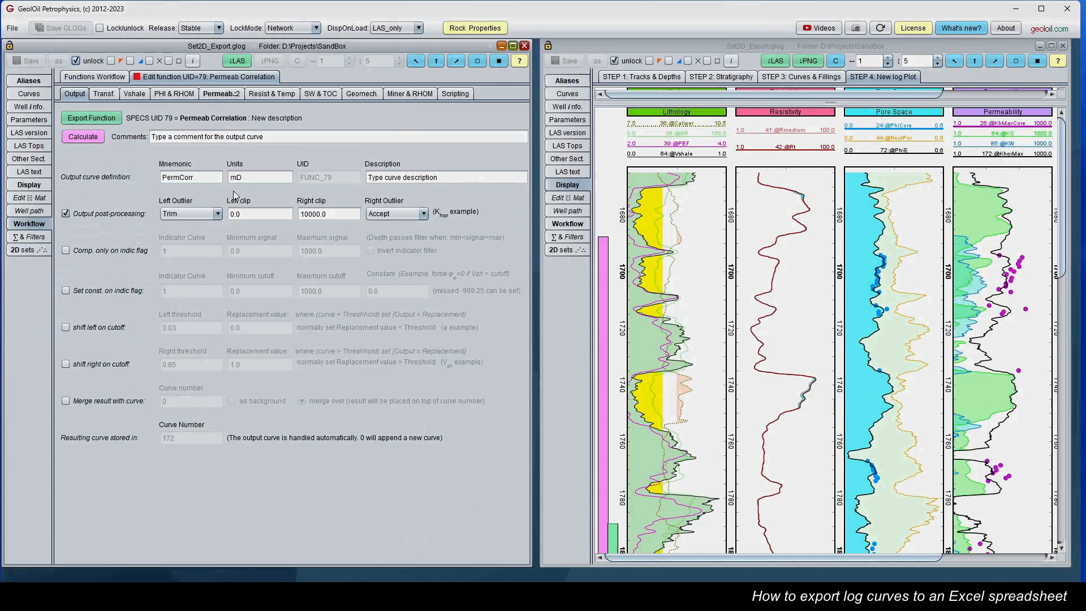
click(220, 94)
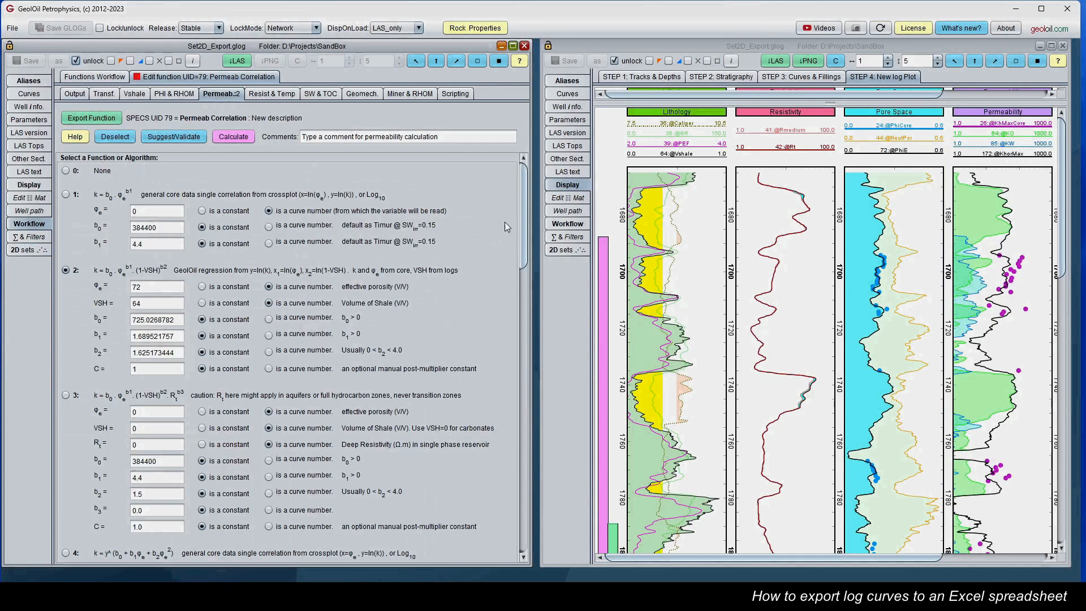
scroll(524, 222, down, 3)
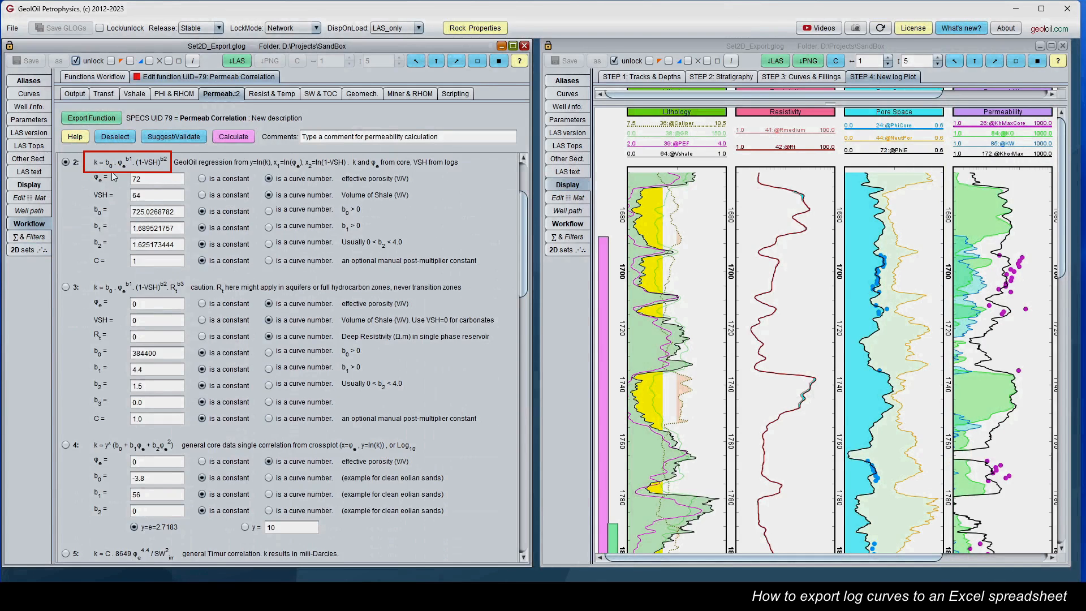
Step: Examine the effective porosity, VSH and b0 inputs of permeability algorithm 2, the GeolOil regression
double_click(135, 179)
click(150, 194)
click(167, 217)
mouse_move(151, 181)
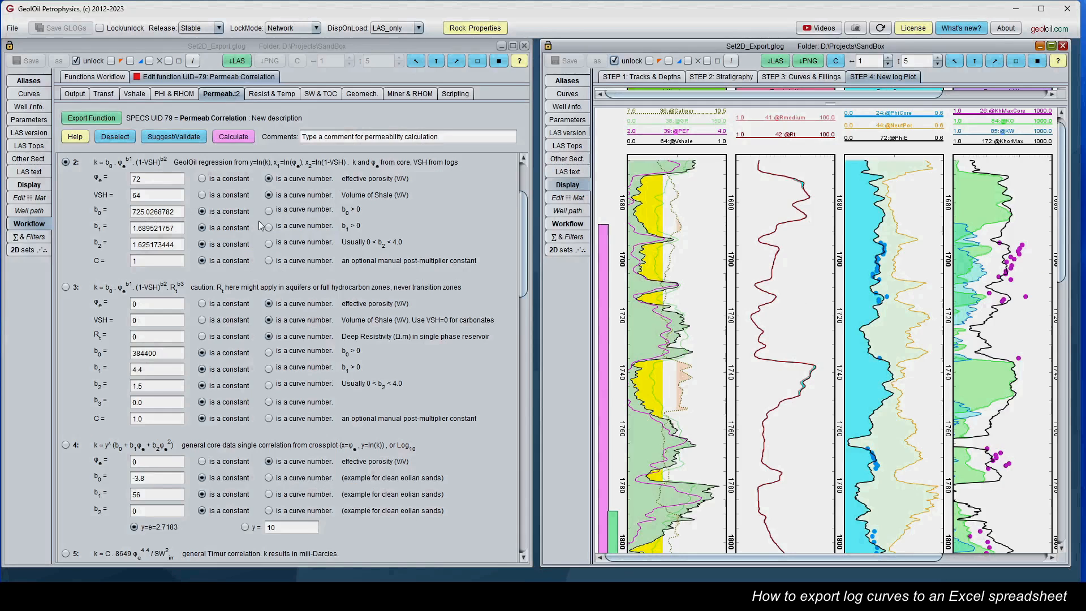
Step: Recalculate the PhiCore-KhorCore 2D data set and highlight its KhMaxCore and PhiCore columns to compare their values
click(29, 249)
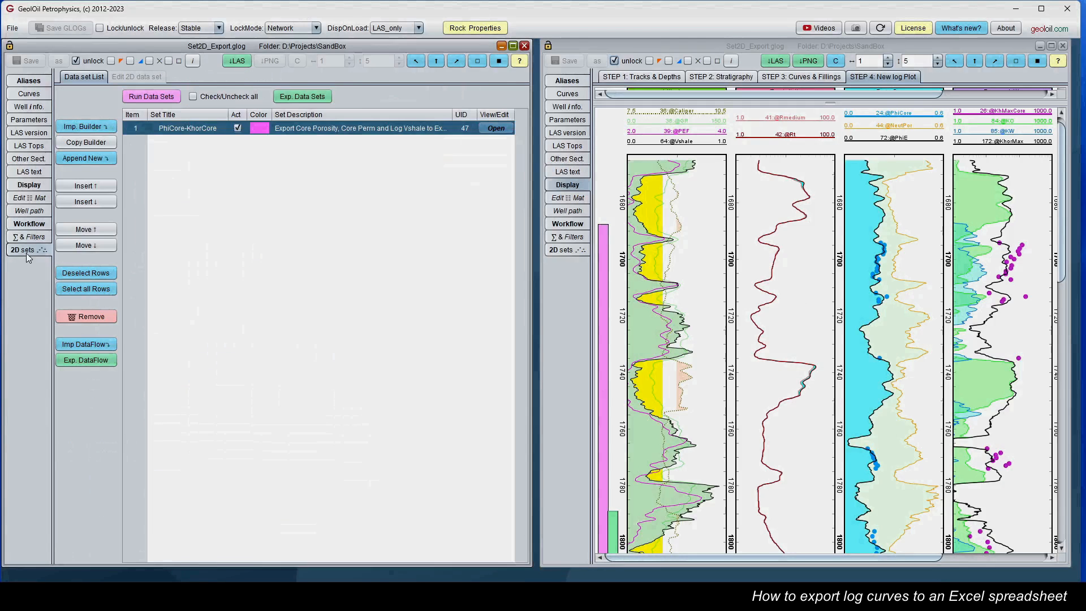
click(498, 131)
click(236, 96)
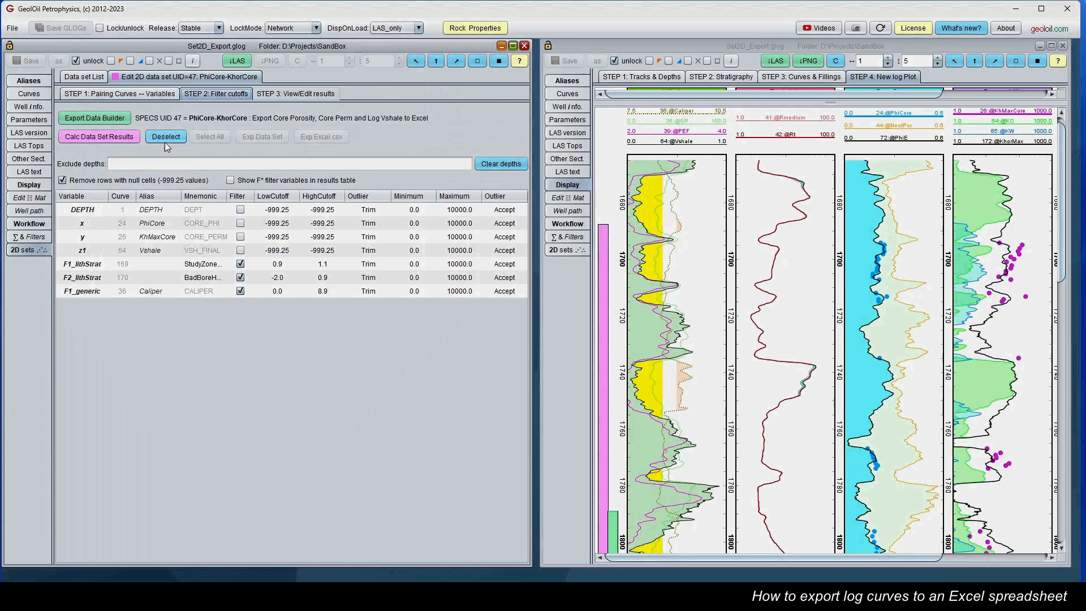
click(118, 138)
click(354, 191)
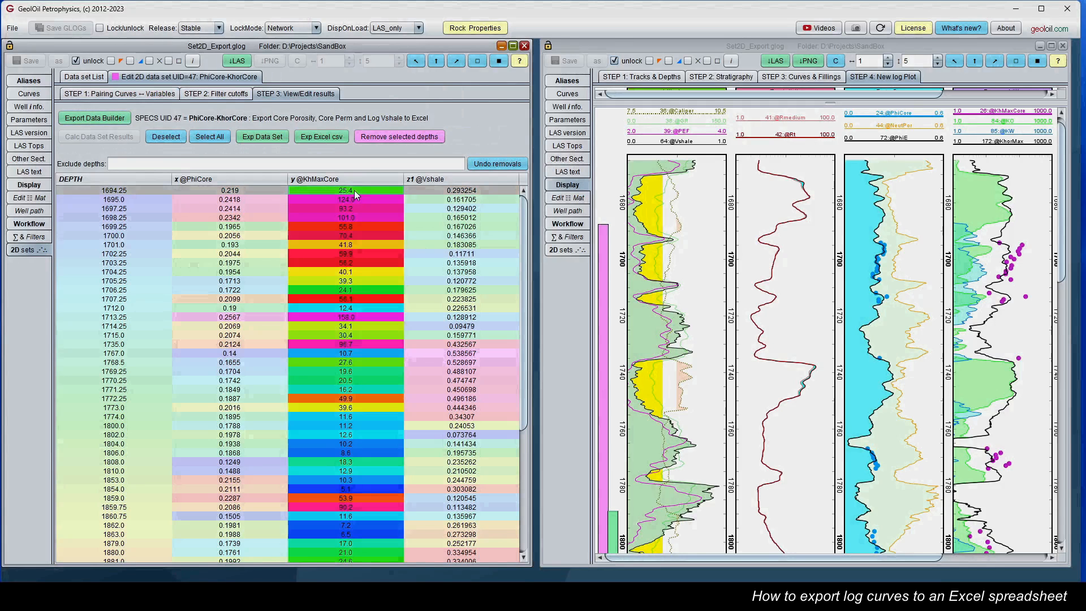
click(221, 193)
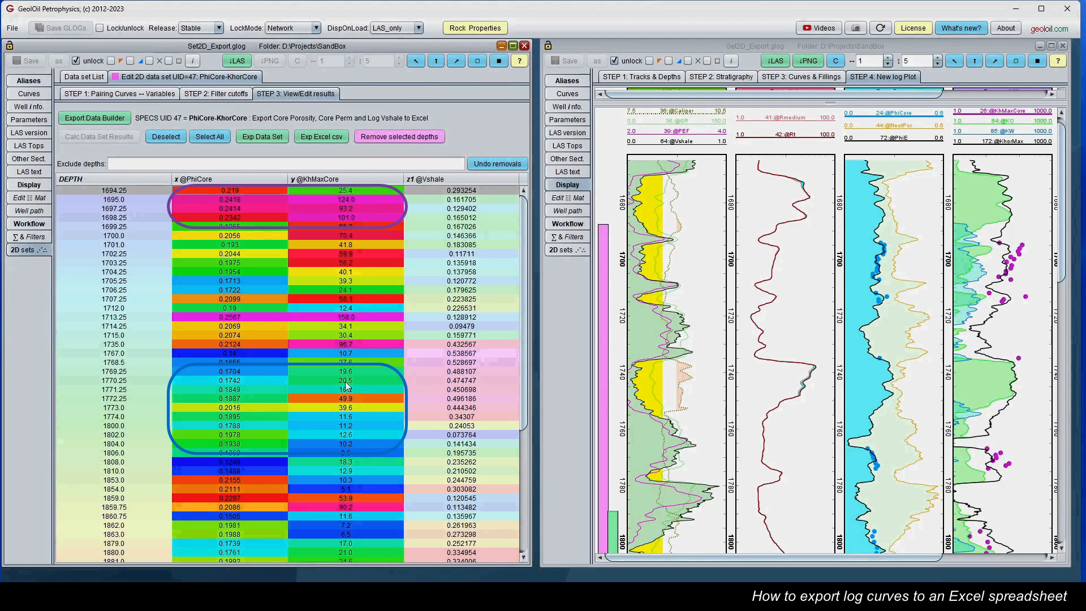
Step: Clear the data set's column highlighting and re-highlight PhiCore and KhMaxCore to compare their values at the deepest depths
drag(525, 272, 518, 442)
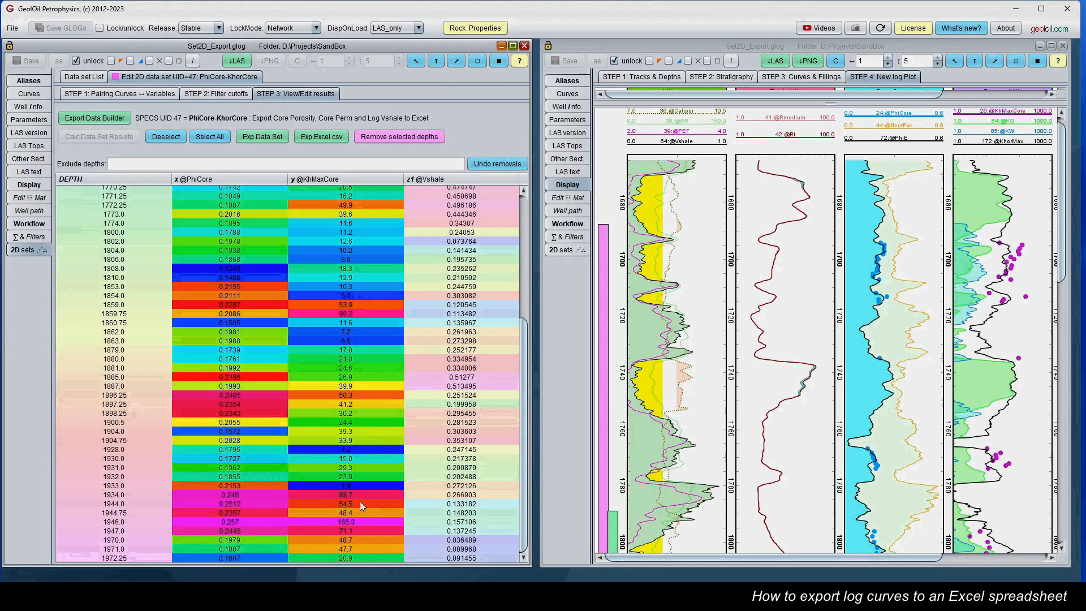
click(166, 137)
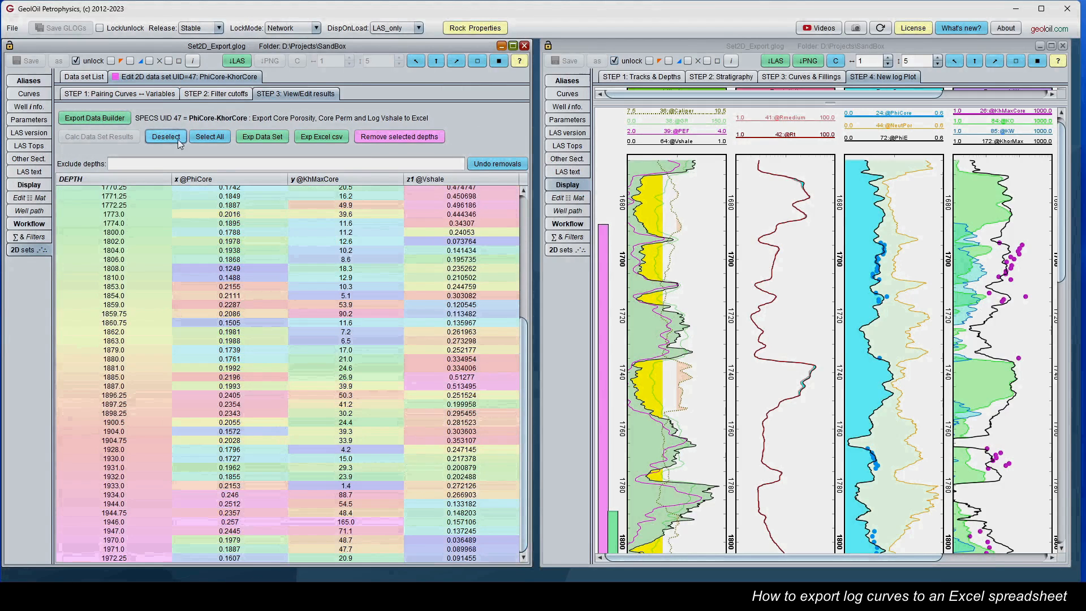
click(234, 487)
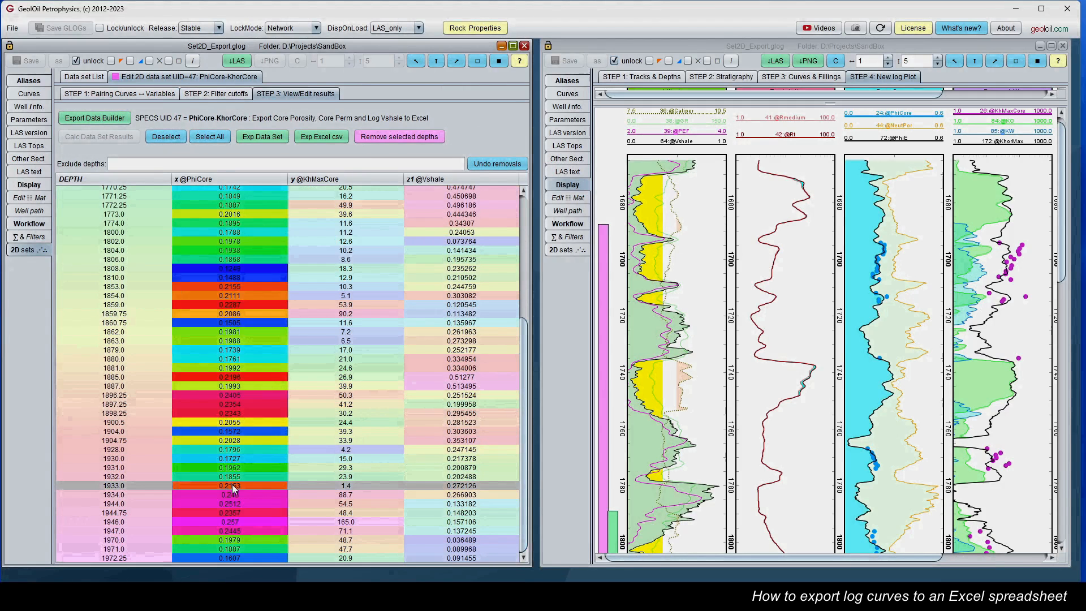
click(370, 487)
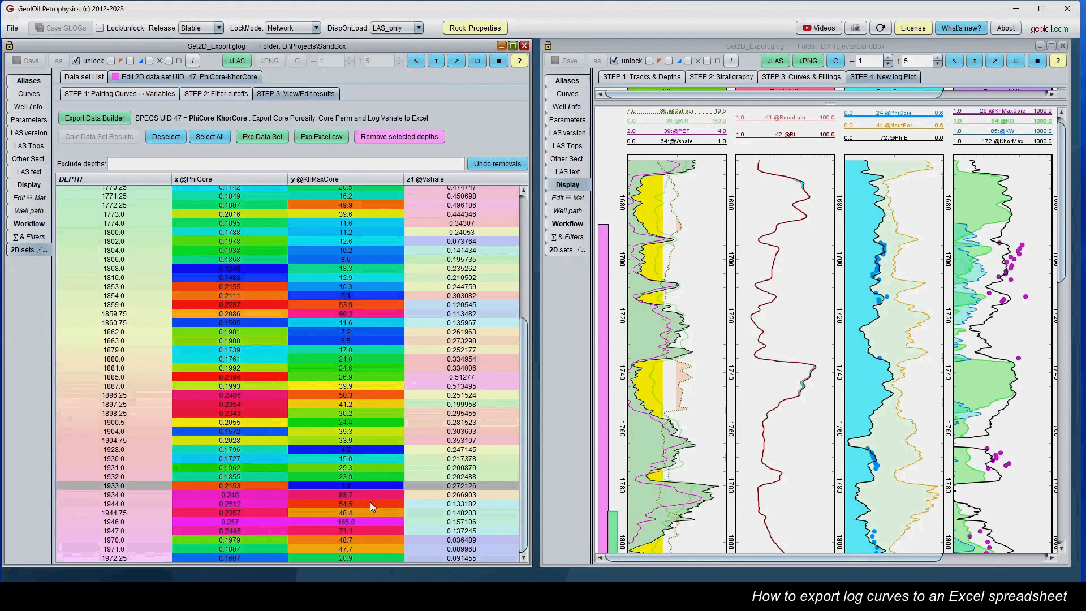
Step: Highlight the KhMaxCore and Vshale columns of the data set and compare their values from the shallowest depths down
drag(524, 351, 482, 201)
click(327, 186)
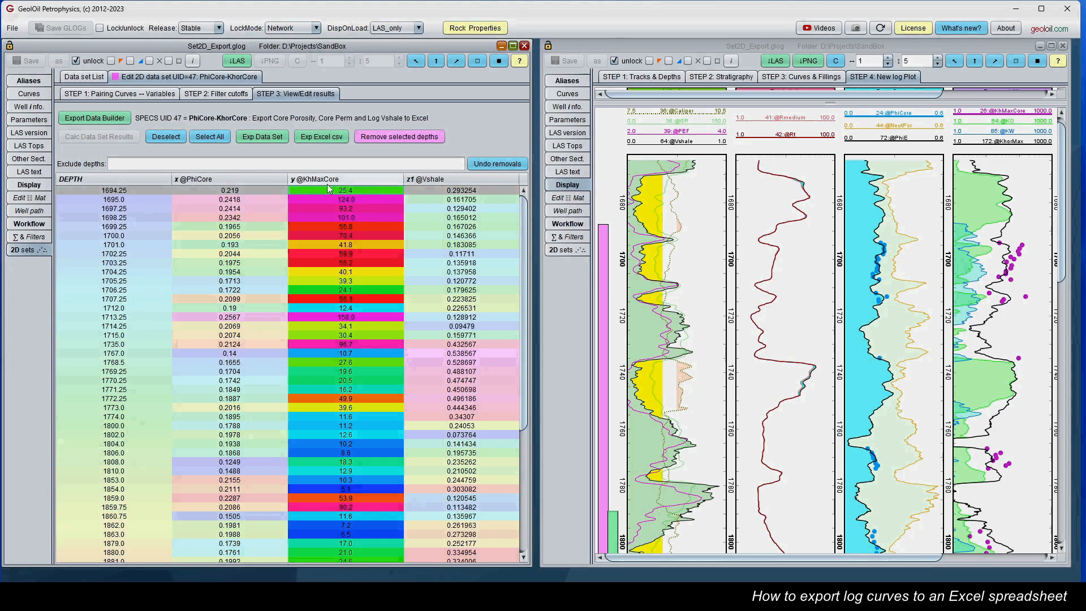
double_click(473, 193)
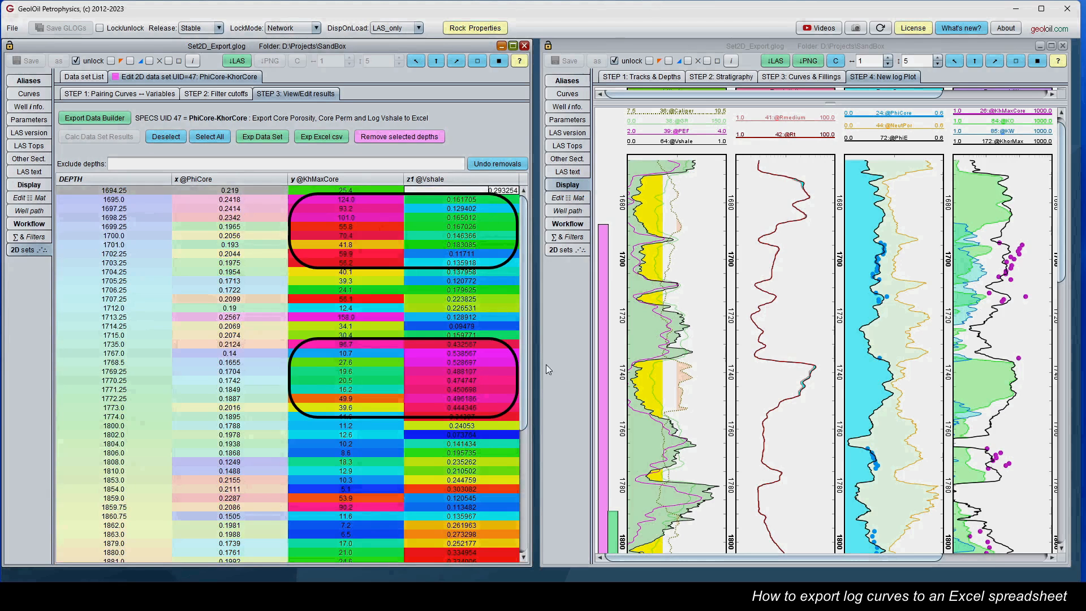
drag(524, 396, 525, 485)
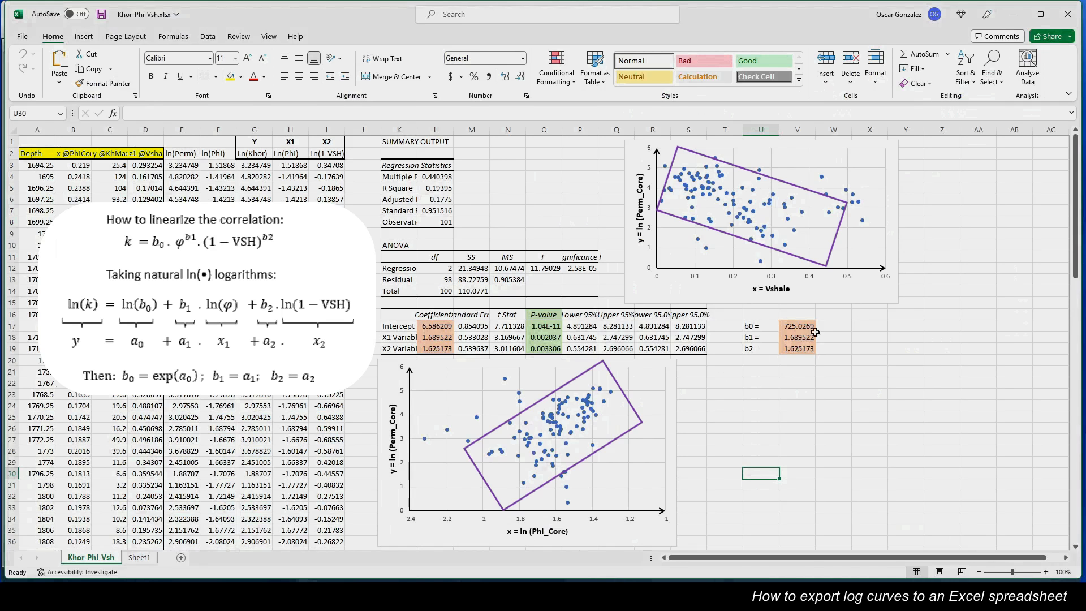
Step: Review the b0, b1 and b2 cells in the Khor-Phi-Vsh.xlsx workbook, then return to GeolOil and check the coefficients of permeability algorithm 2
drag(800, 326, 800, 350)
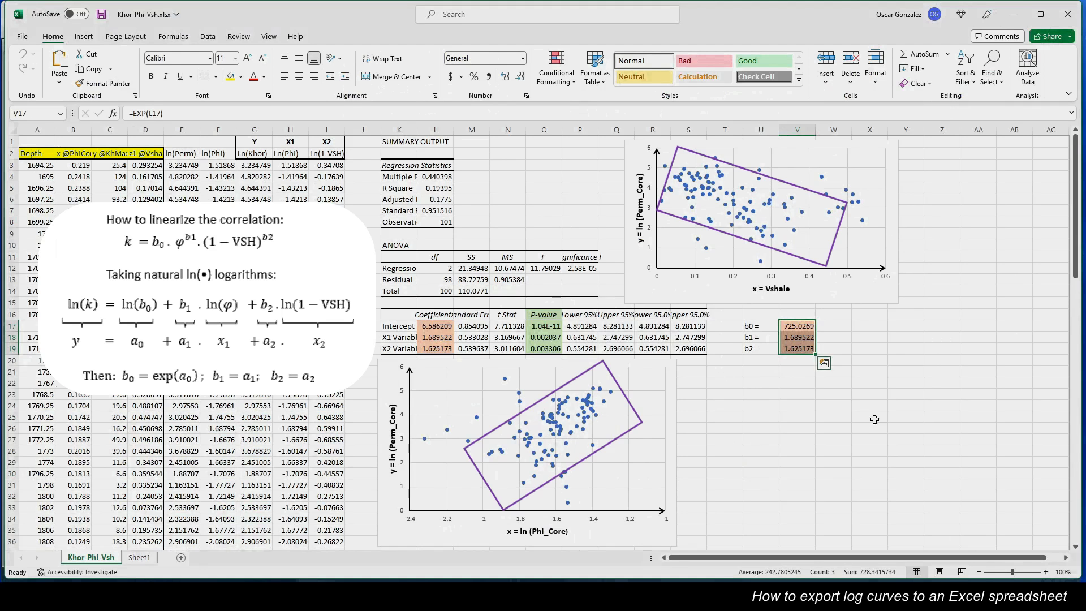
click(1013, 14)
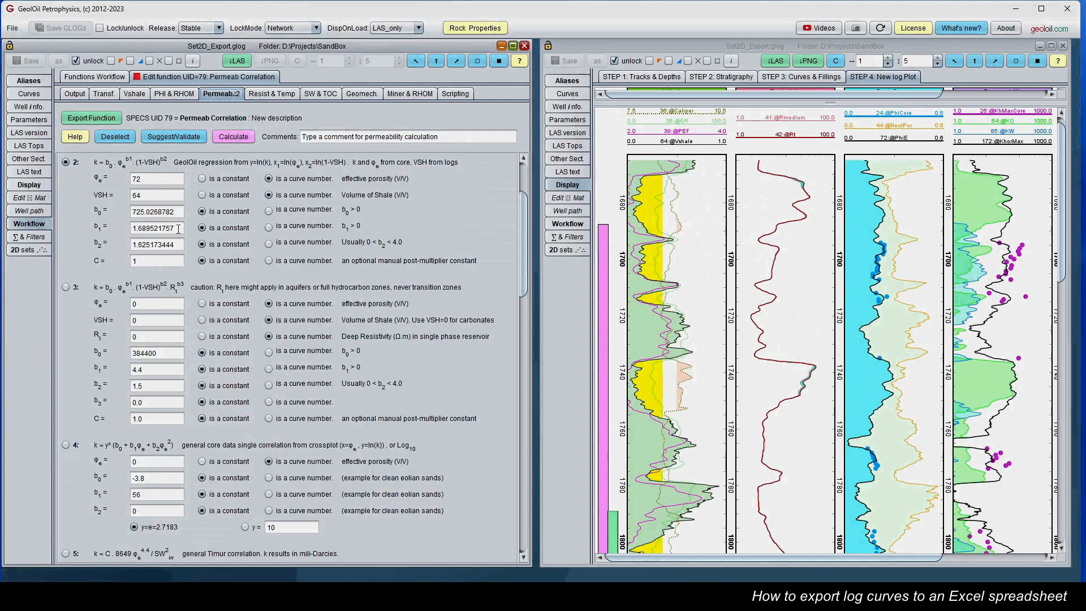
drag(175, 212, 132, 245)
click(175, 227)
Step: Narrow the GeolOil window to sit beside the Excel workbook and compare the b0, b1 and b2 coefficients in both
drag(1080, 262, 574, 262)
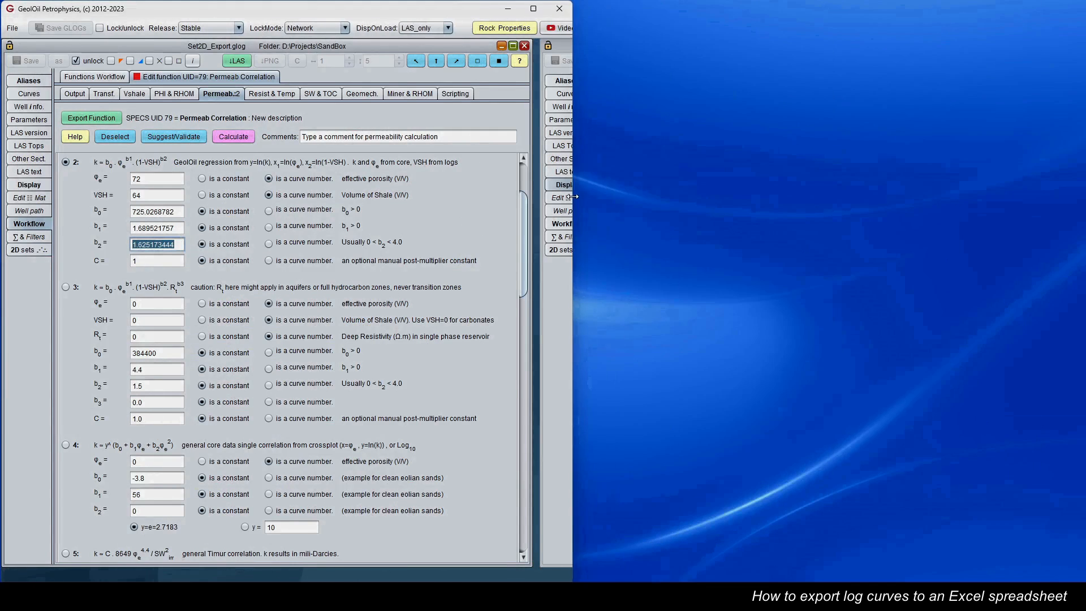
drag(573, 262, 537, 261)
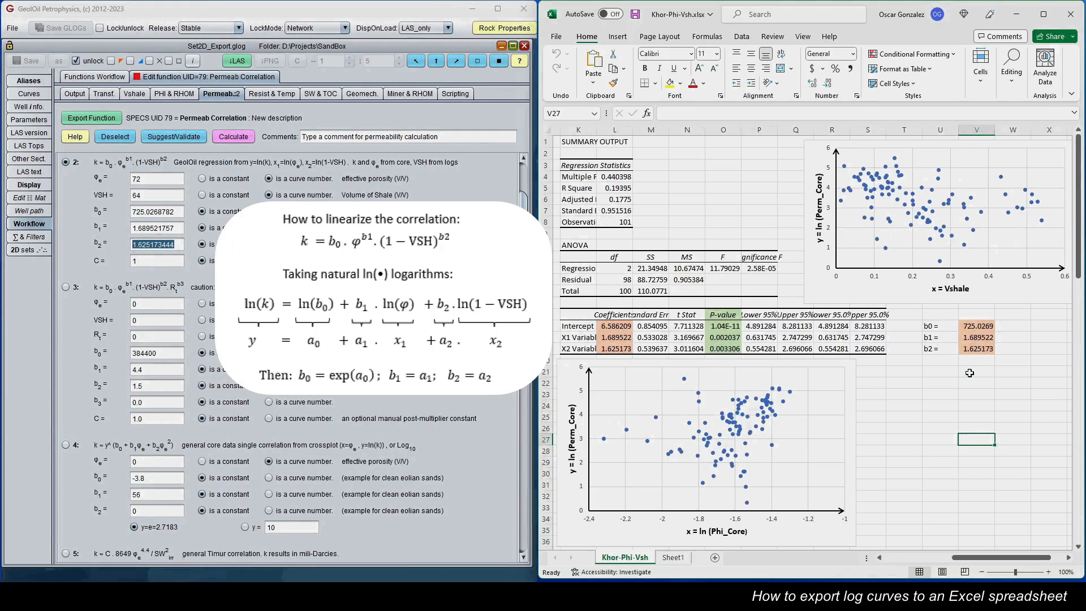
drag(977, 327, 976, 348)
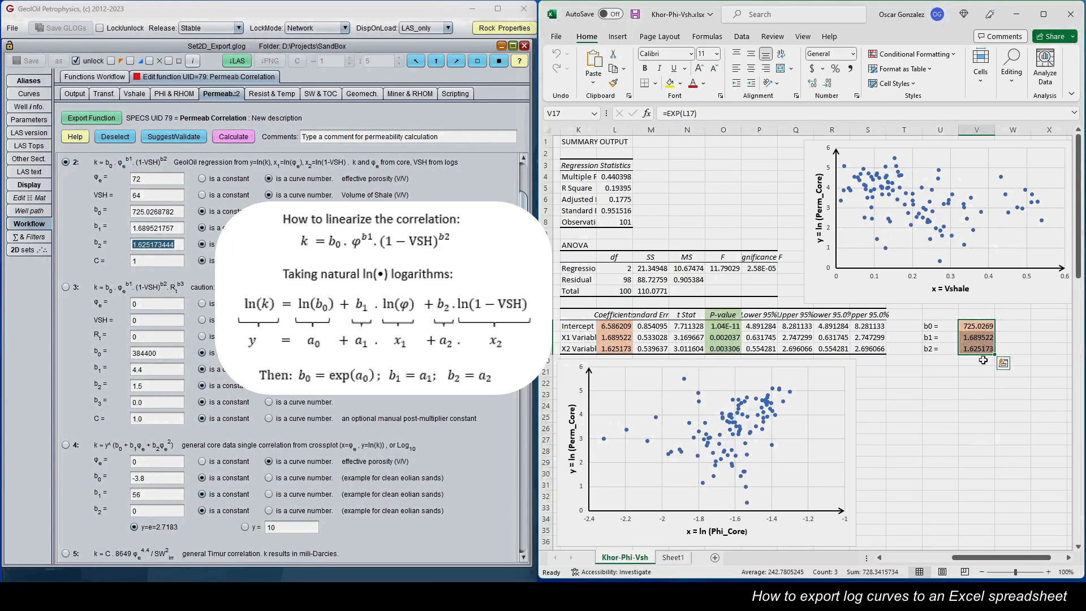
drag(178, 212, 104, 205)
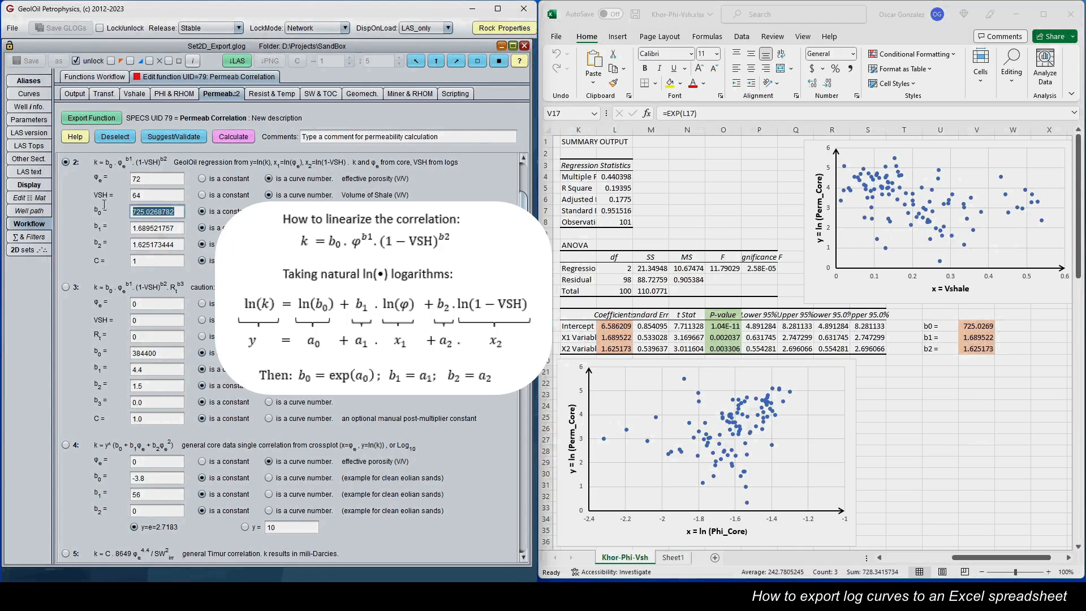
drag(180, 228, 104, 216)
drag(182, 244, 108, 240)
click(179, 212)
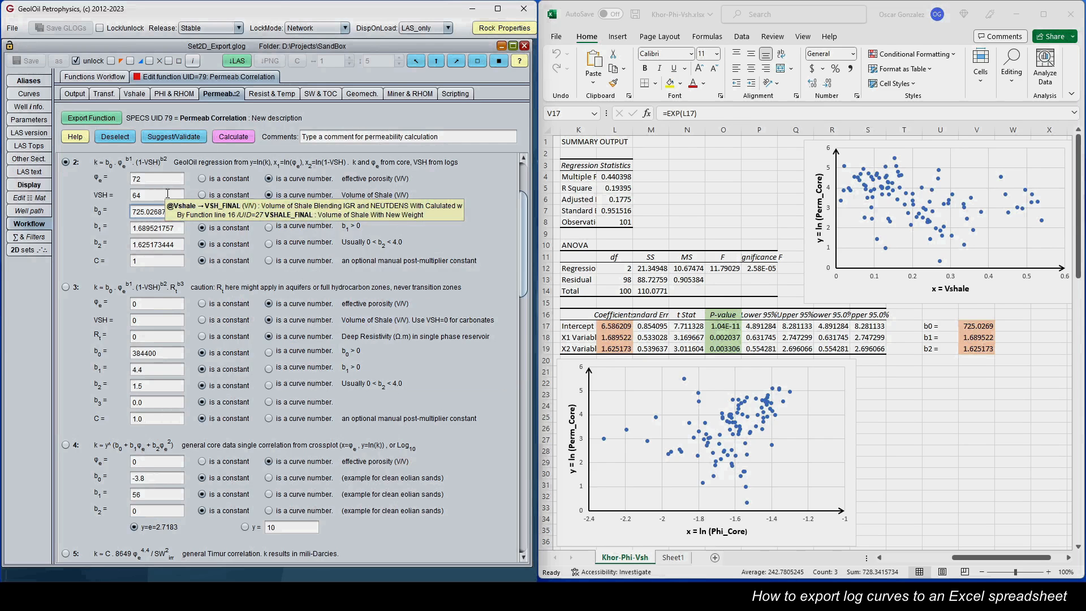
Step: Calculate the permeability with algorithm 2, and widen the GeolOil window again to inspect the permeability track in the log plot
click(237, 140)
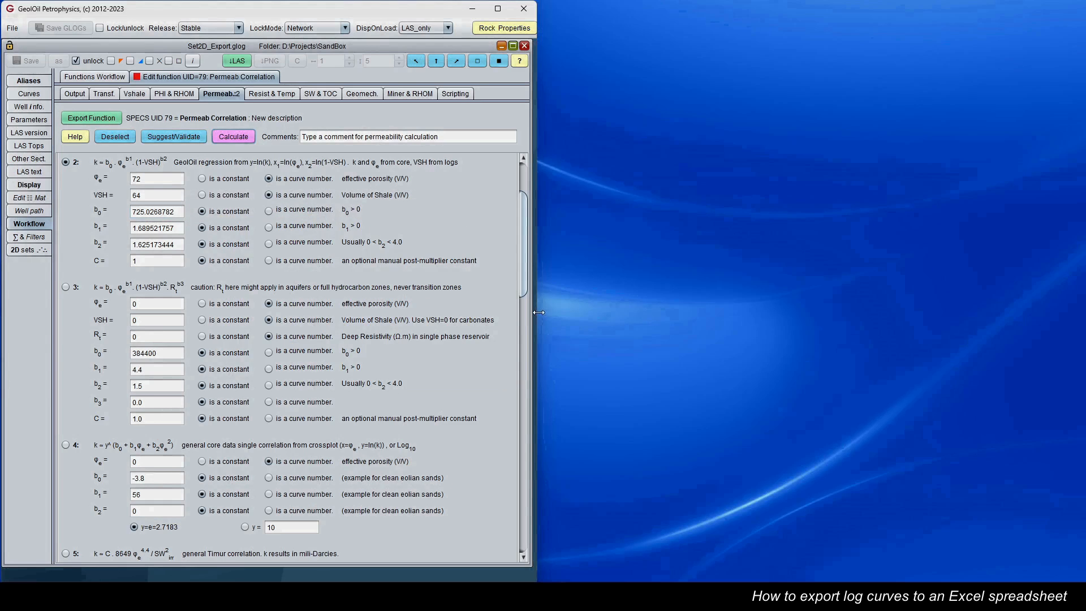
drag(538, 312, 1077, 311)
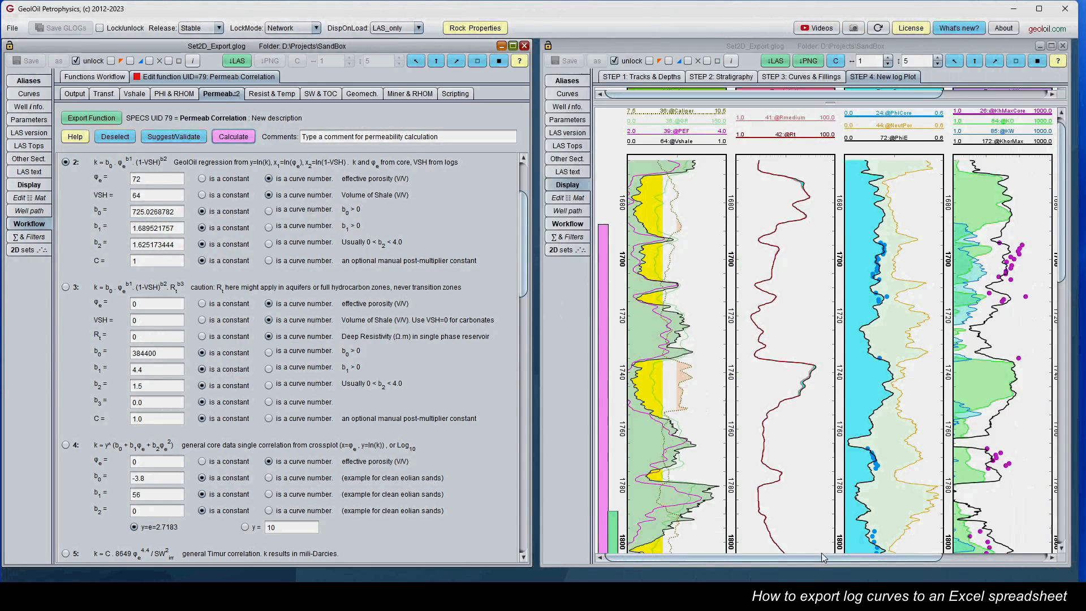
drag(822, 554, 846, 555)
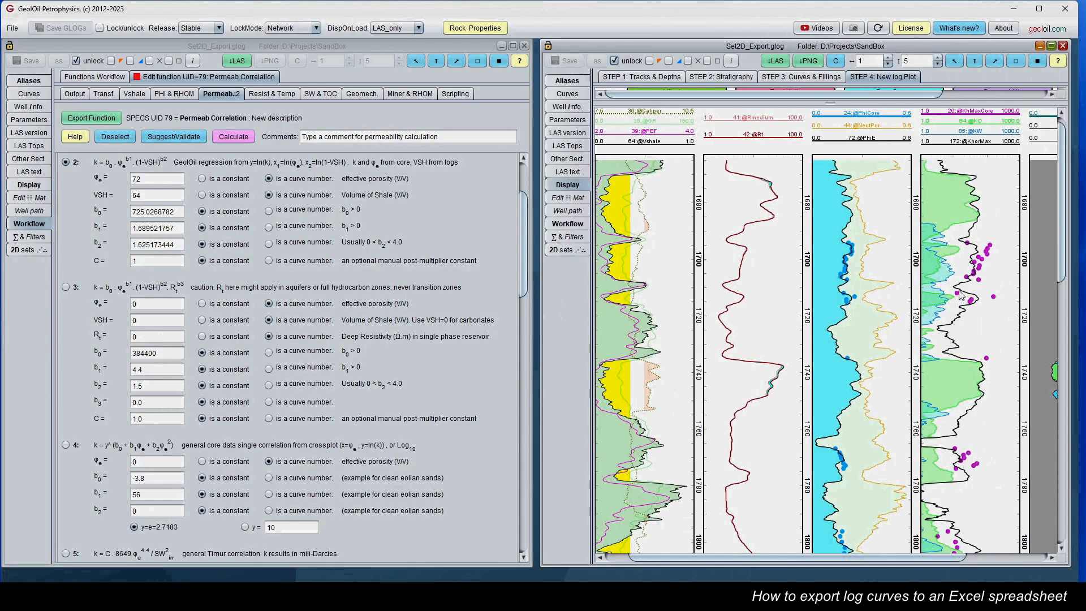